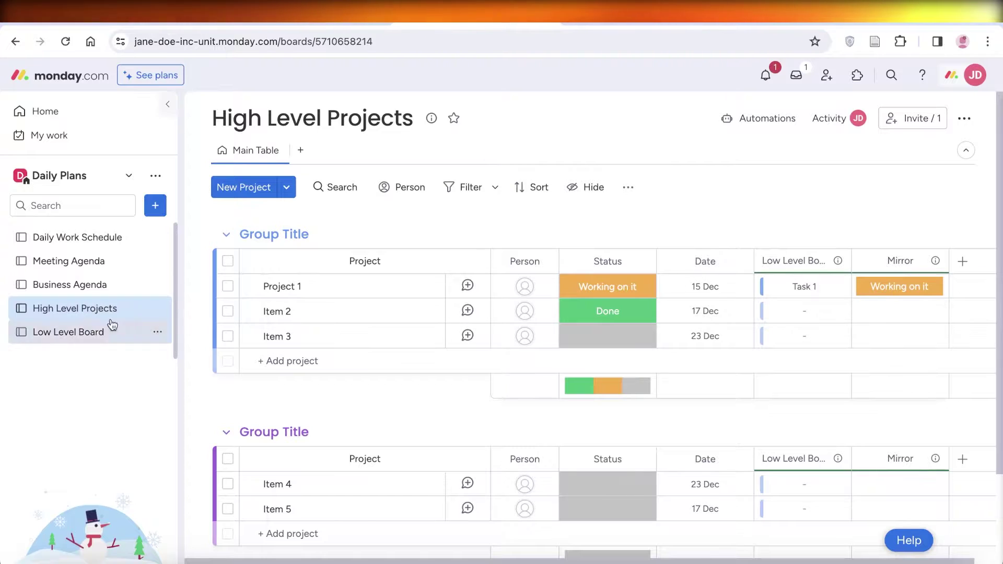
Examine the existing High Level Projects and Low Level Board boards and compare their linked columns
click(93, 330)
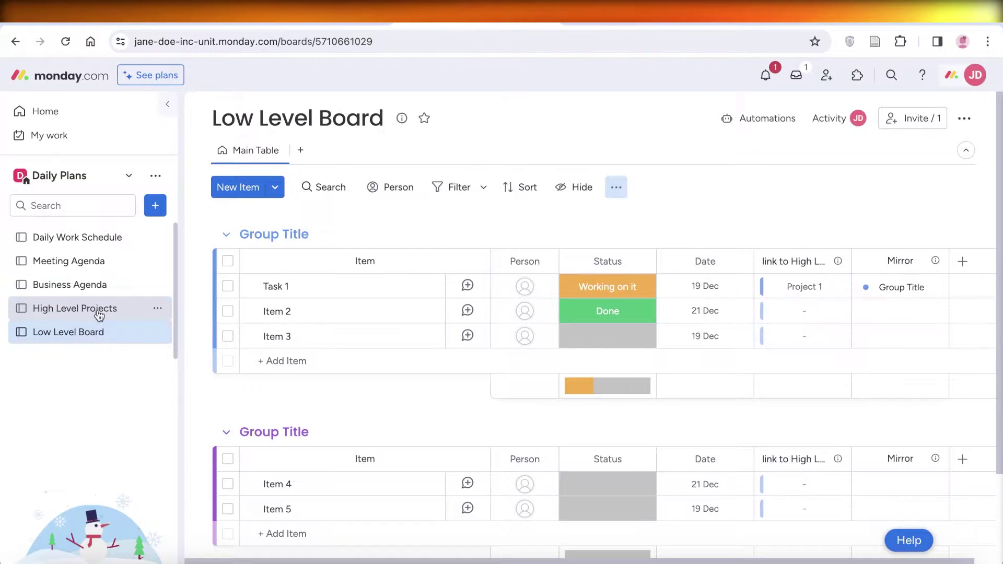
click(105, 311)
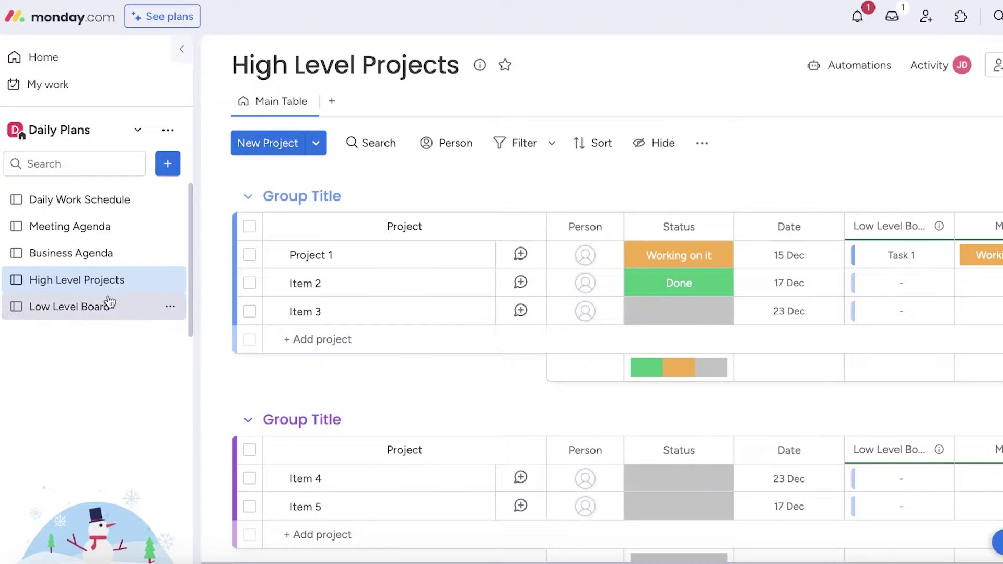
click(114, 307)
click(110, 282)
click(48, 307)
click(68, 282)
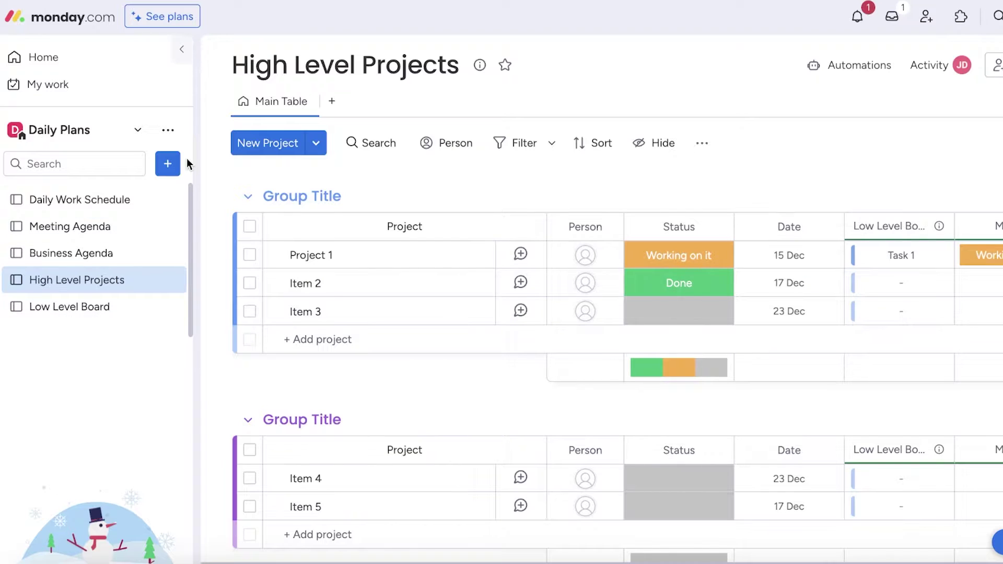
Create a main board named High level Board Project ABC in the Daily Plans workspace for managing projects
click(168, 164)
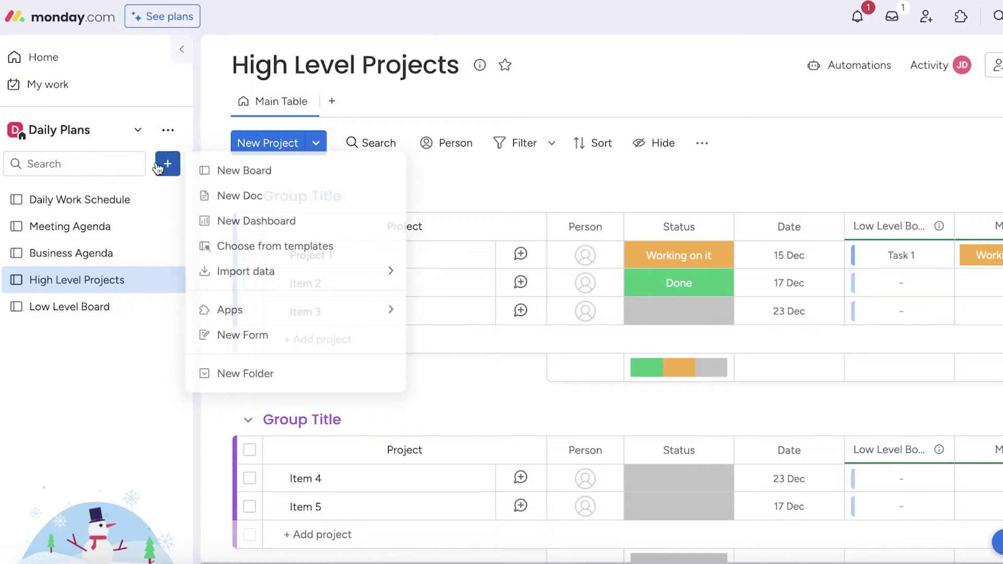
click(249, 169)
text(High level Board Project ABC)
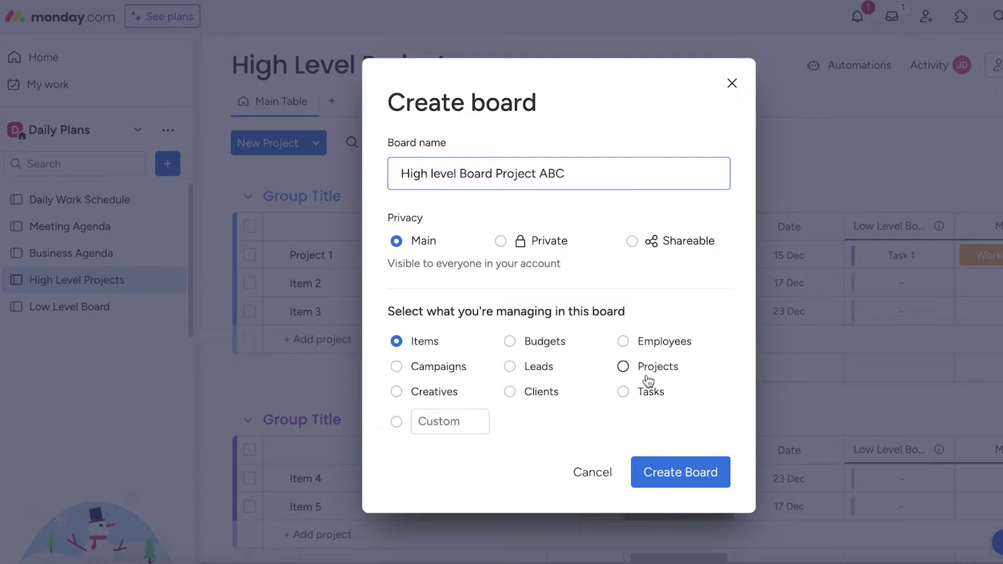
click(642, 372)
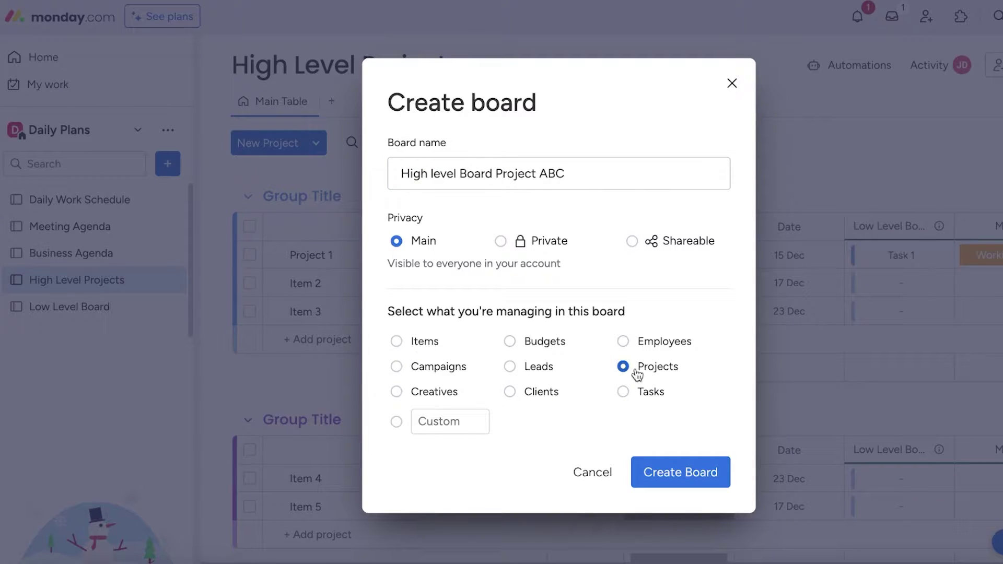
click(674, 473)
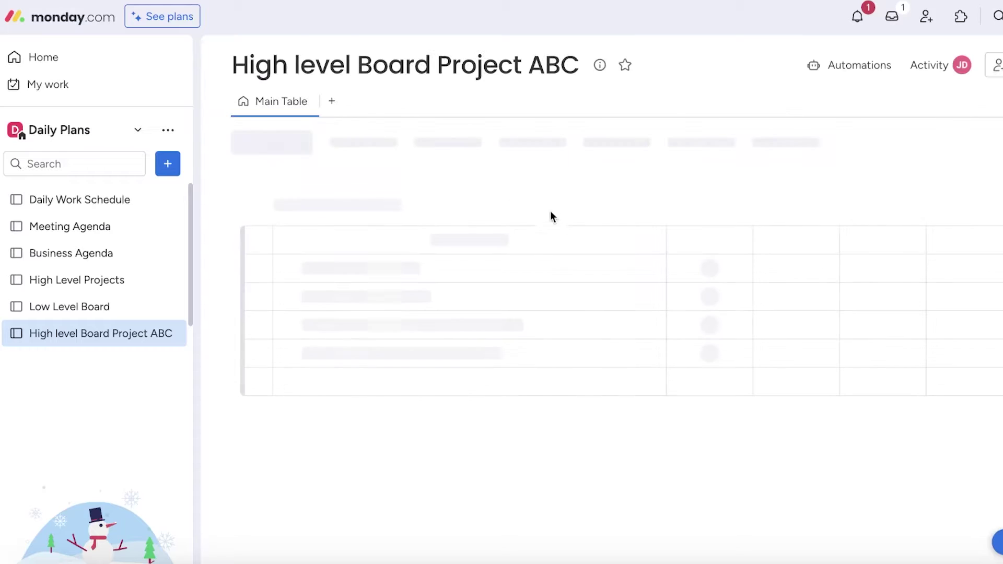
Create a main board named Low Level Projects ABC in the Daily Plans workspace for managing items
click(168, 163)
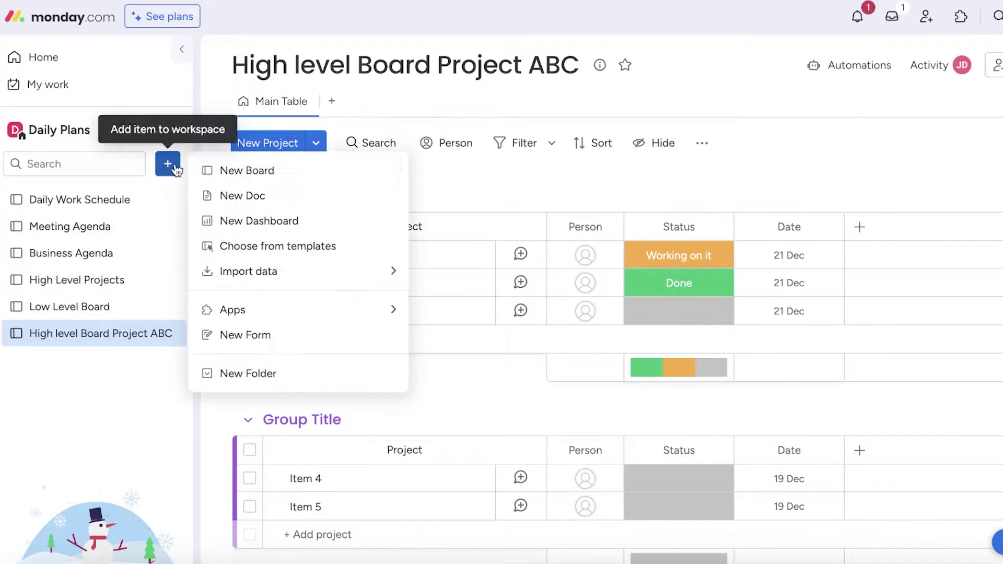
click(250, 168)
text(Low Le)
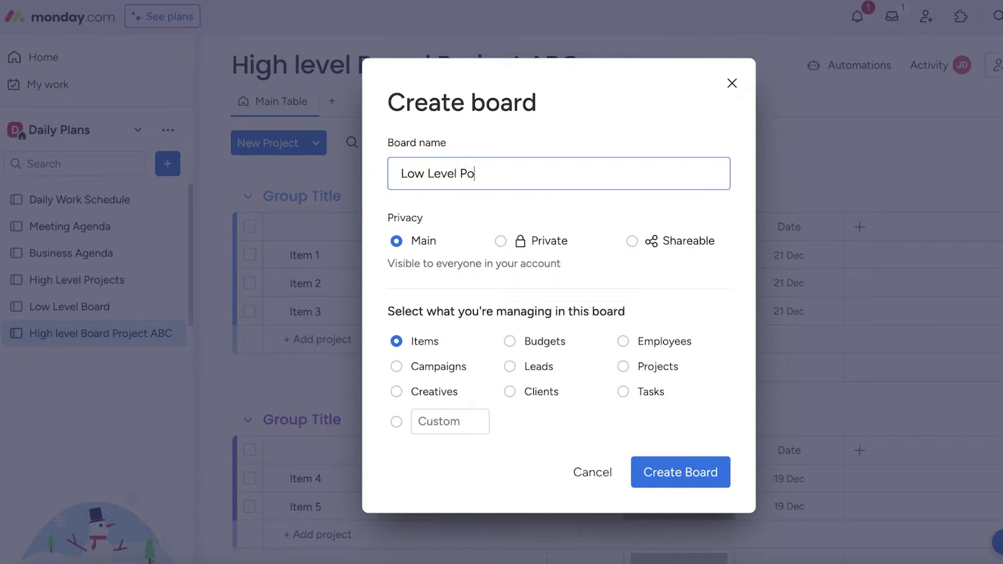
text(vel Projects ABC)
click(703, 480)
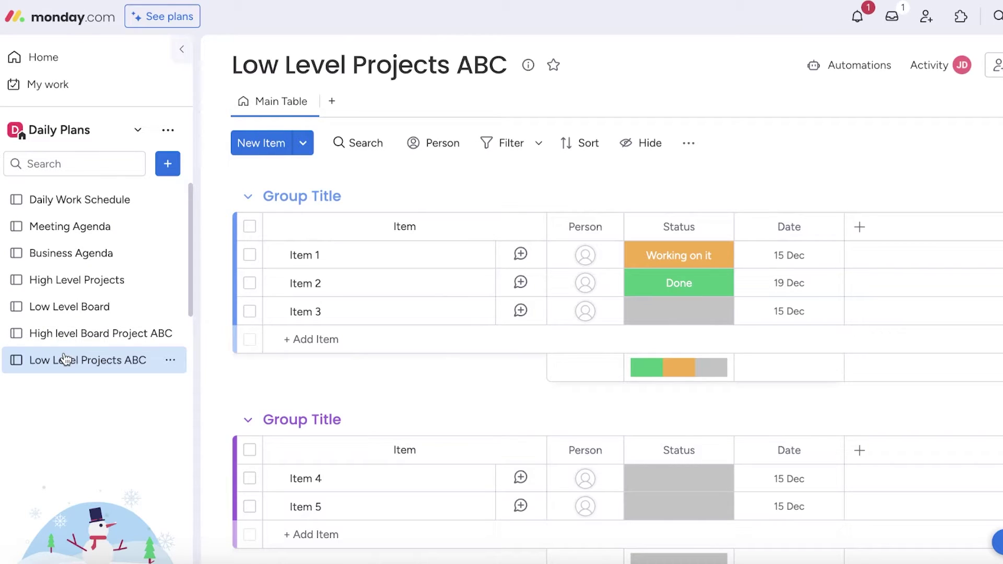
Rename the first group of High level Board Project ABC as Project 1
click(73, 334)
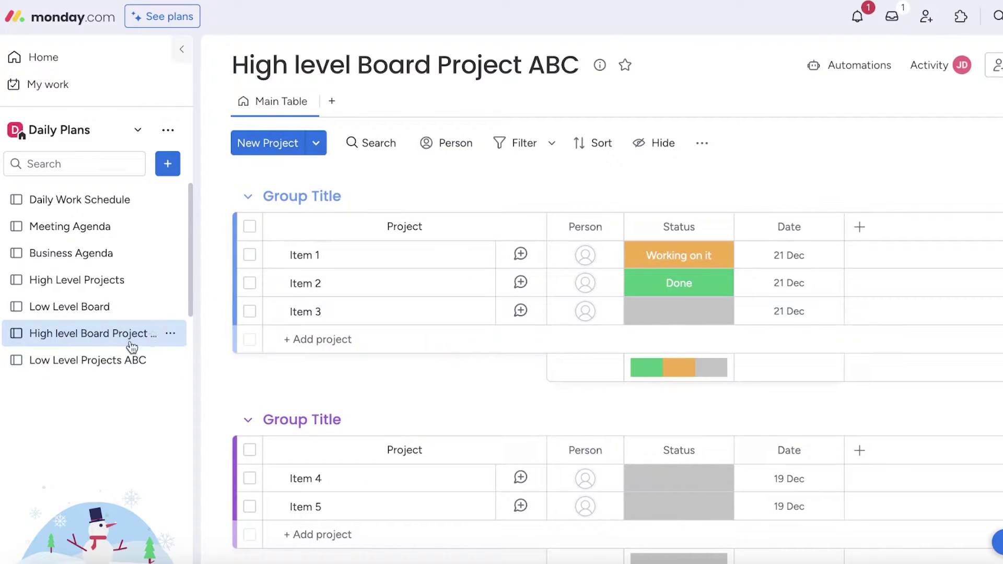
click(97, 361)
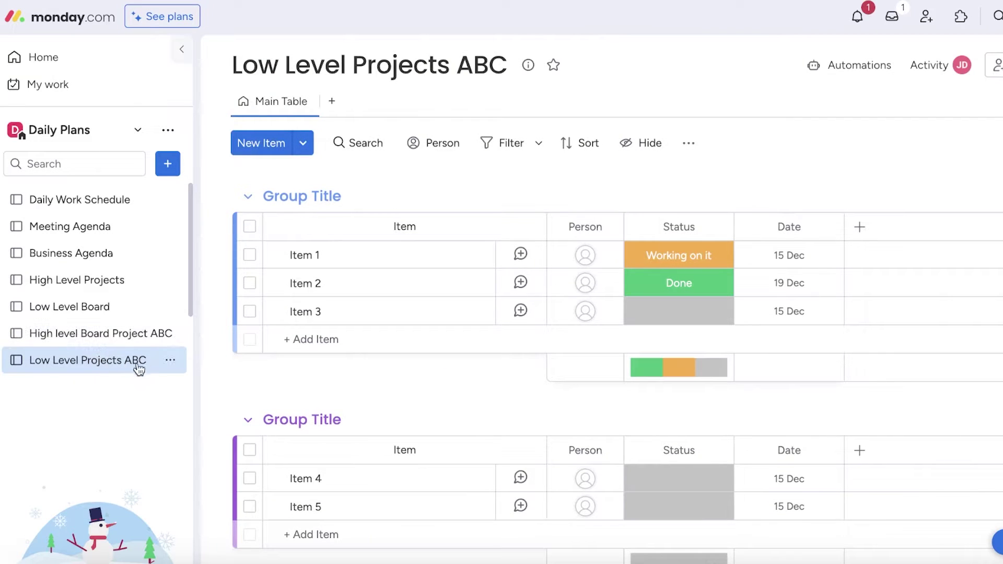
click(108, 335)
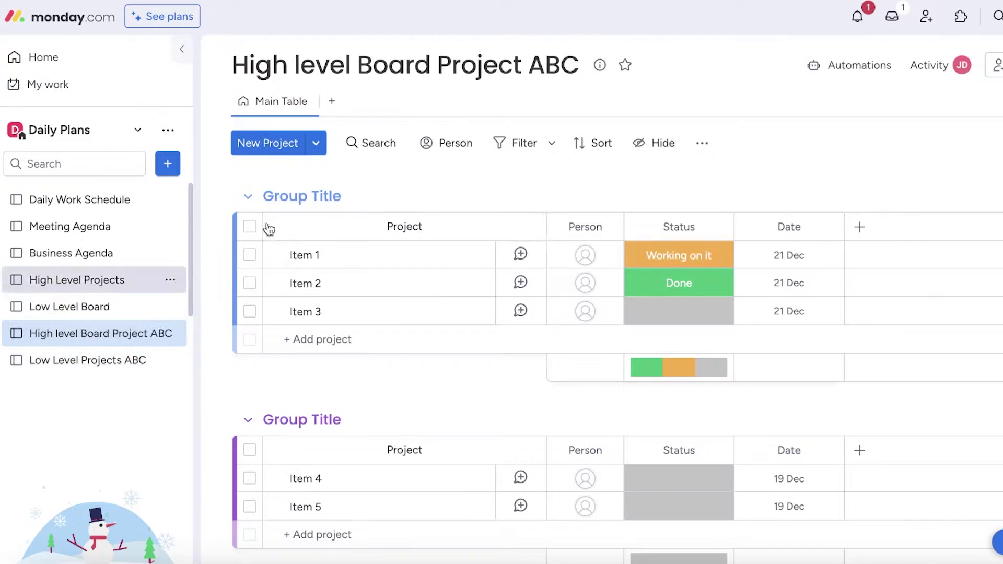
click(298, 197)
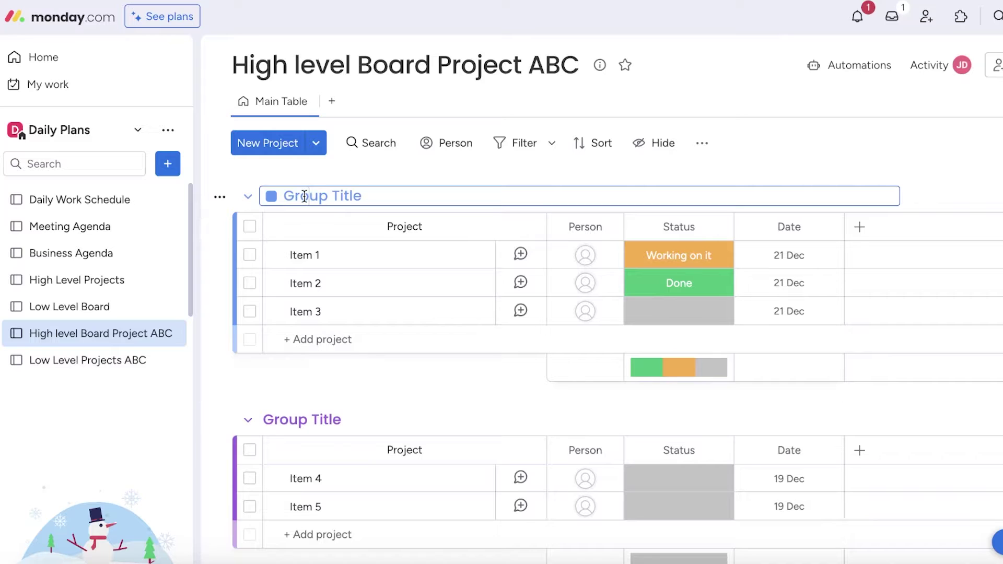
triple_click(305, 197)
text(Pro)
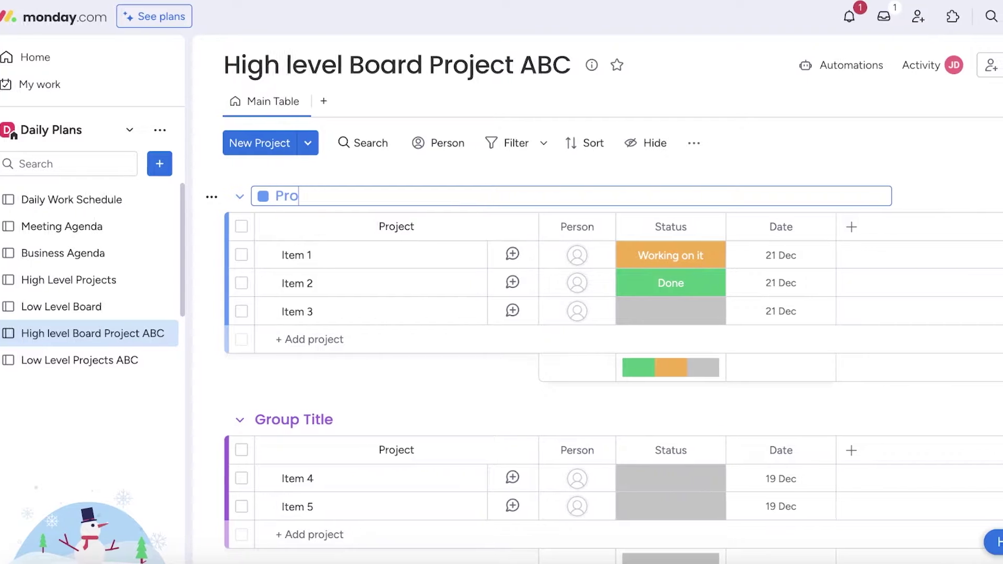
text(ject `)
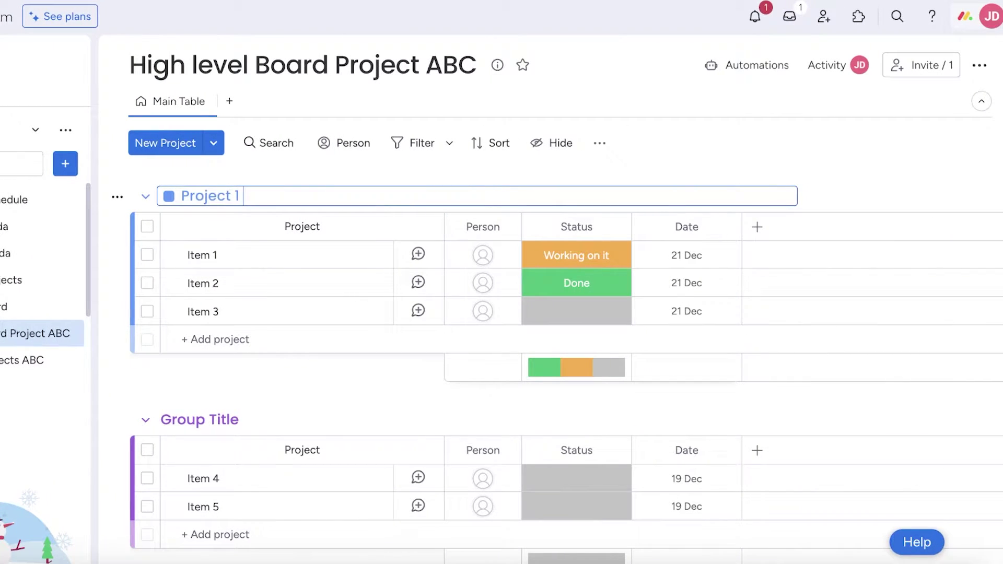
click(262, 184)
Add a Connect boards column to Low Level Projects ABC
click(31, 360)
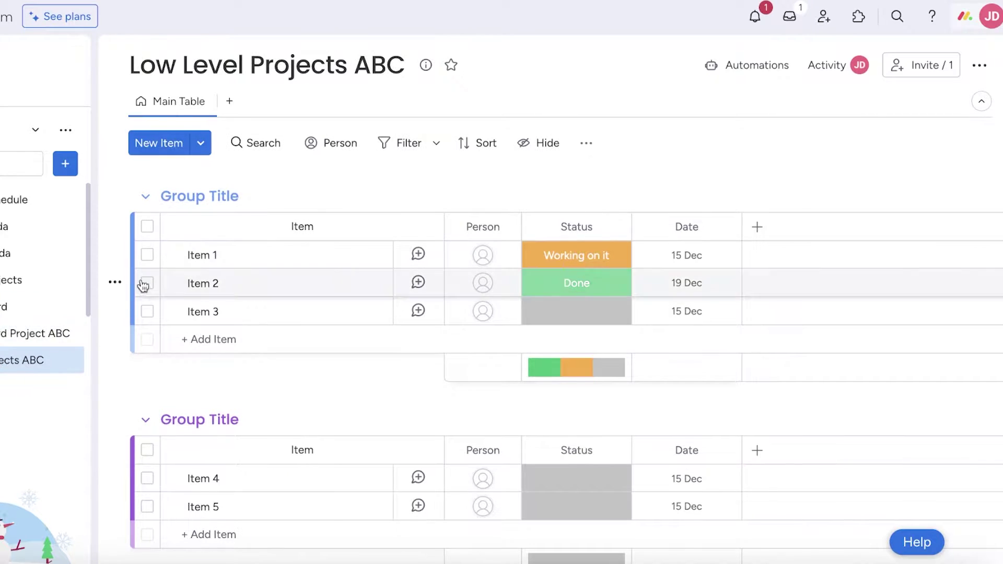
click(198, 255)
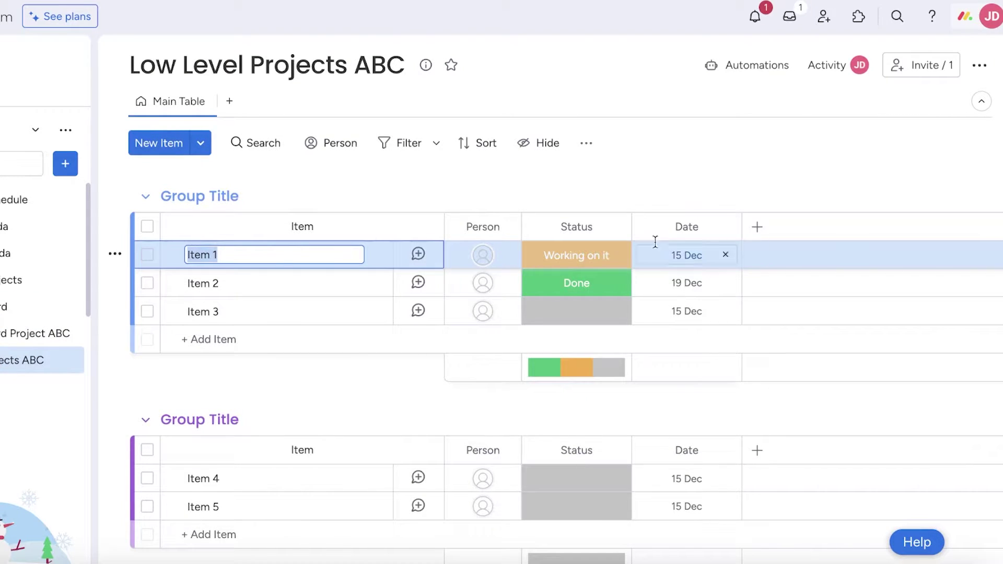
click(31, 360)
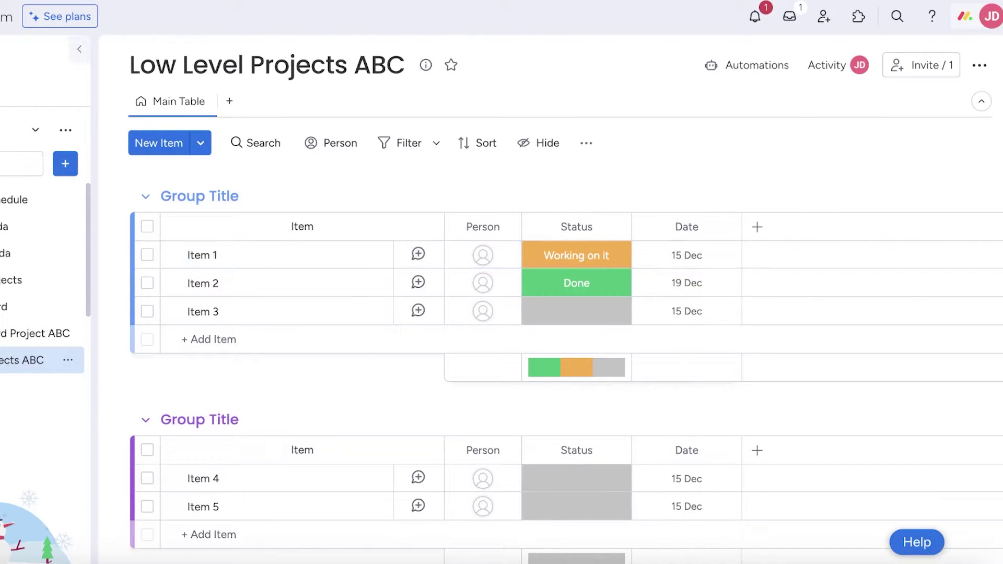
click(757, 227)
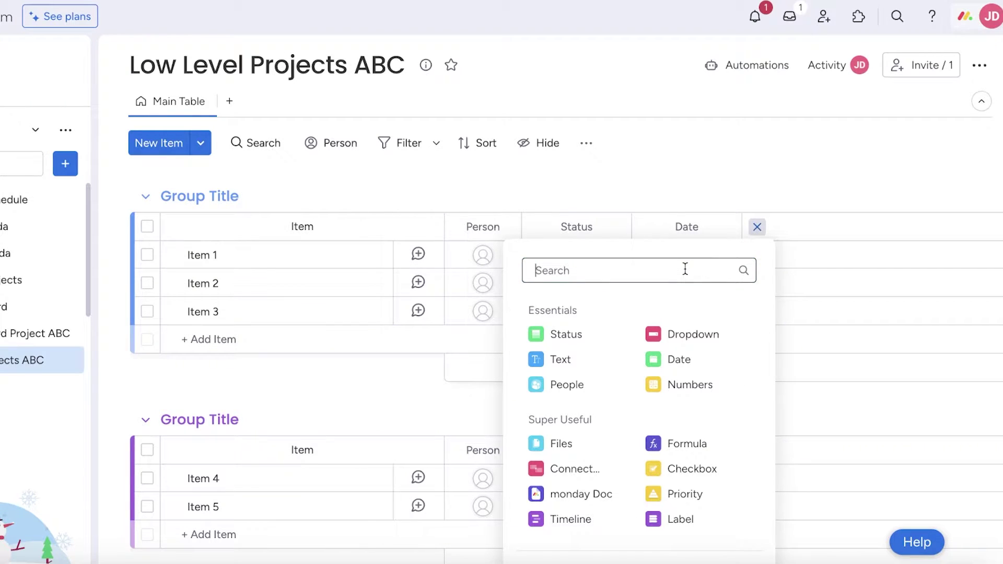
text(boar)
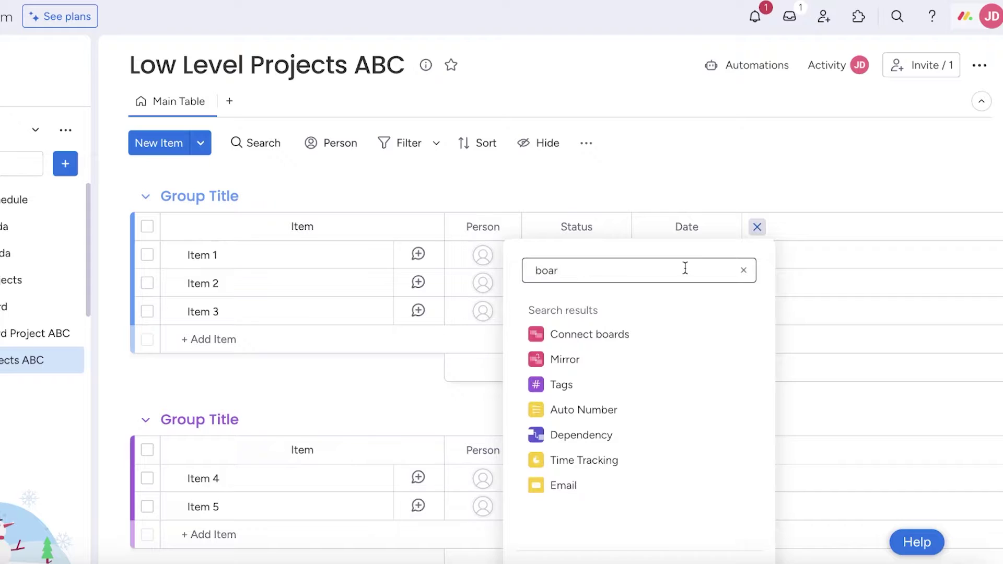
click(665, 338)
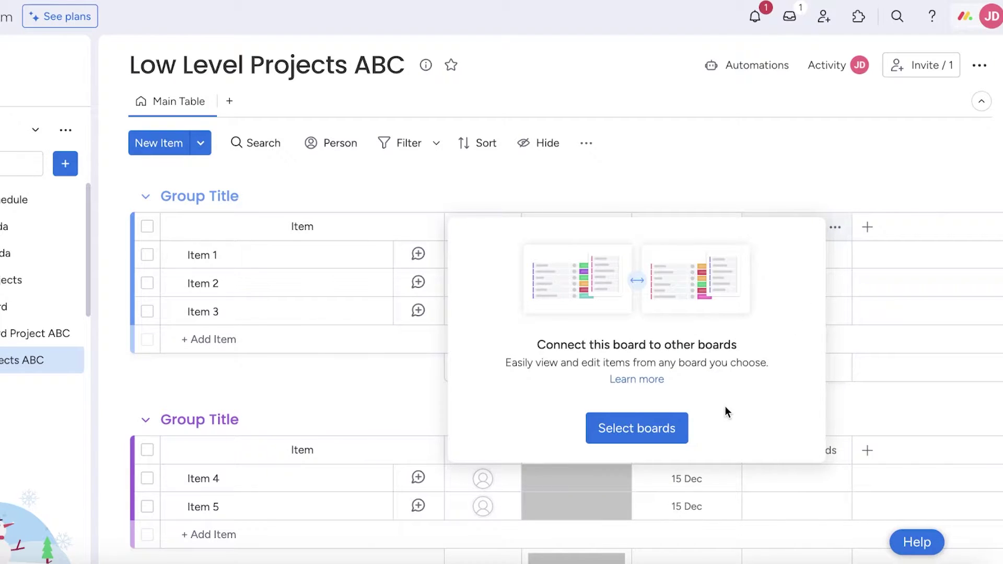
Link the new column to High level Board Project ABC with a two-way connection and create a mirror column
click(683, 428)
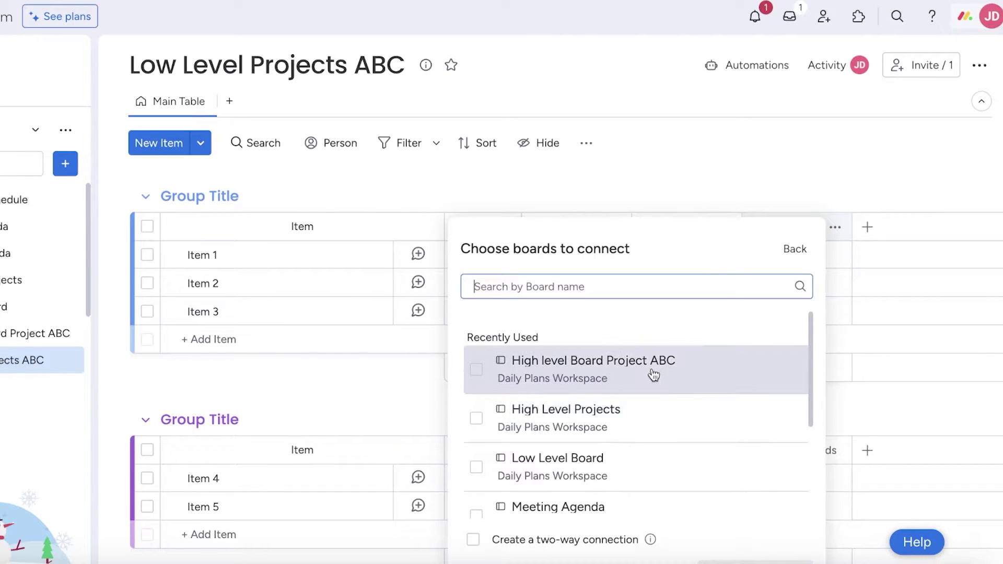
click(499, 370)
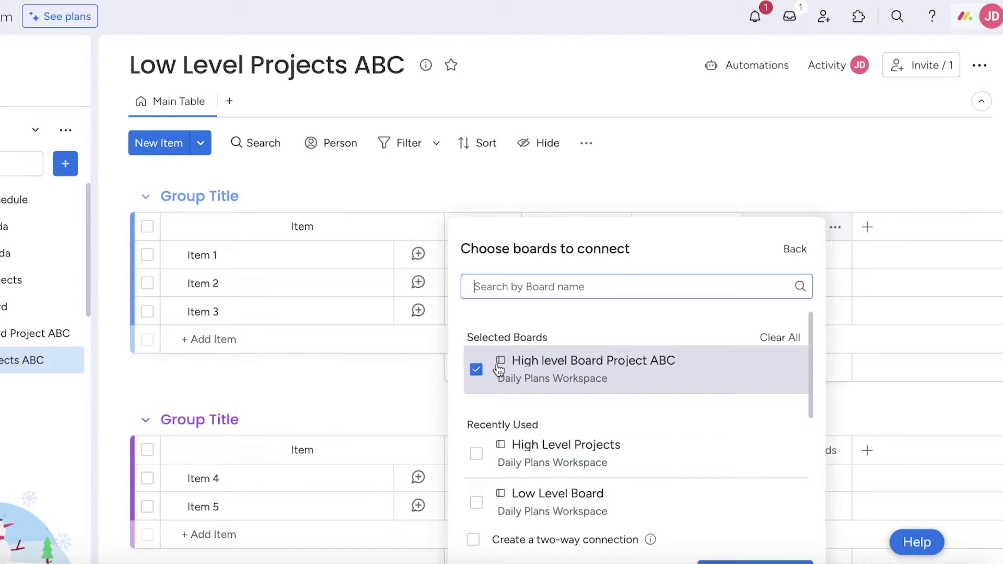
scroll(643, 407, down, 5)
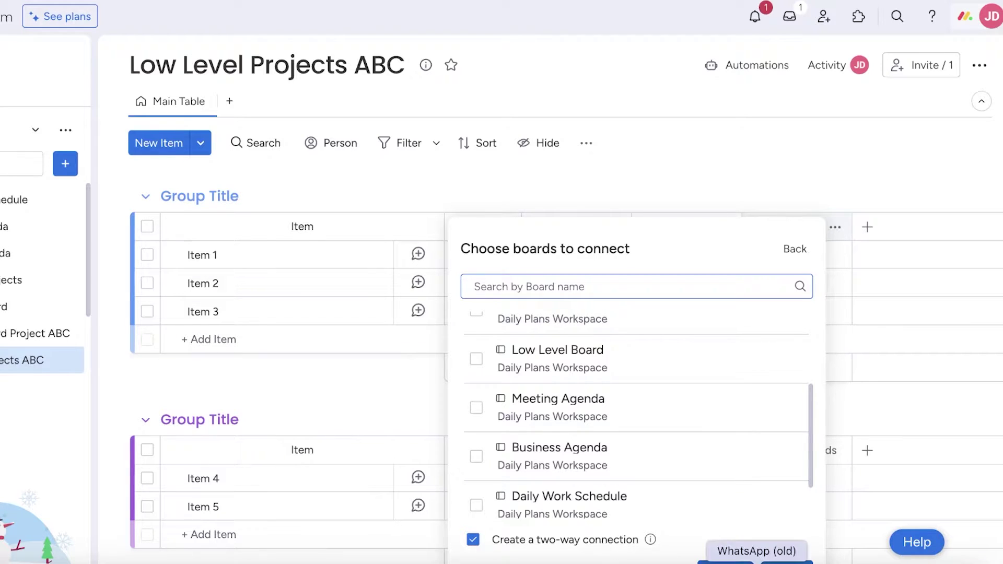
click(755, 563)
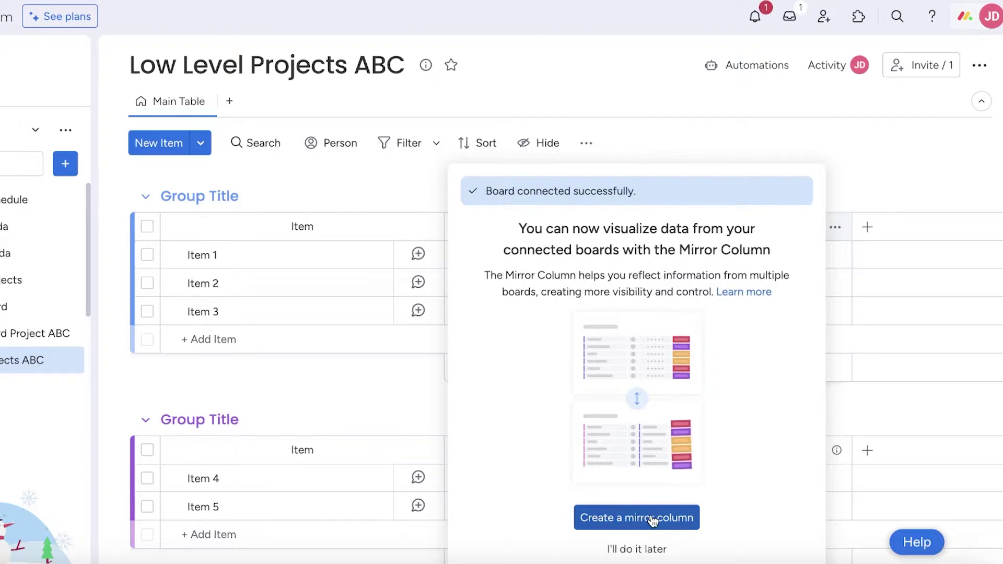
click(653, 519)
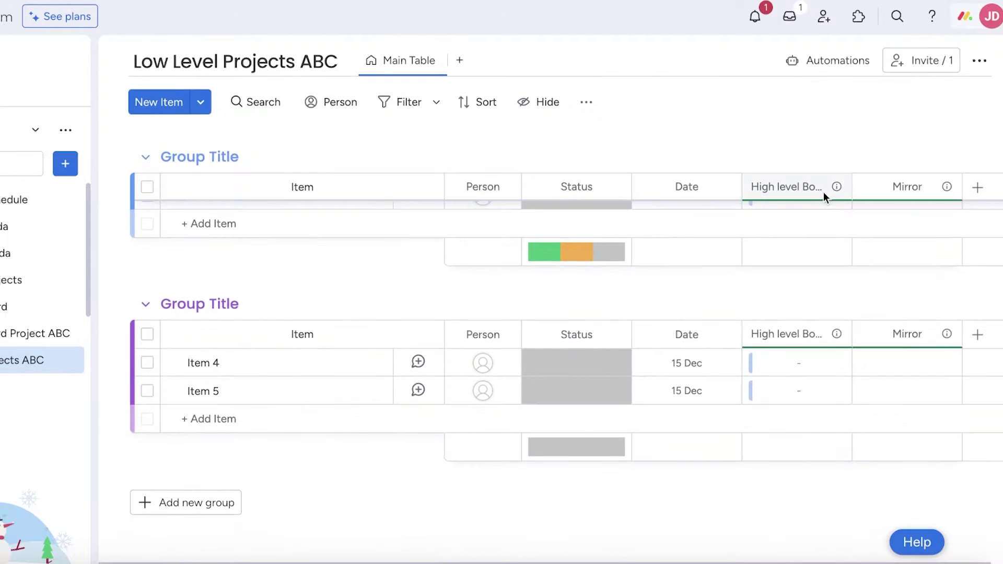
Examine the connection and mirror columns on High level Board Project ABC and Low Level Projects ABC
click(32, 333)
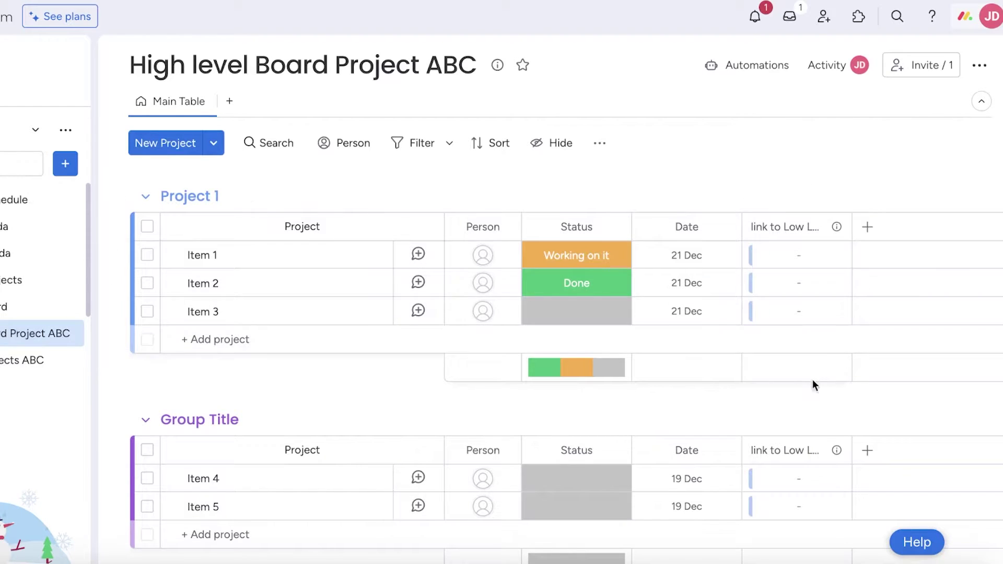
click(32, 360)
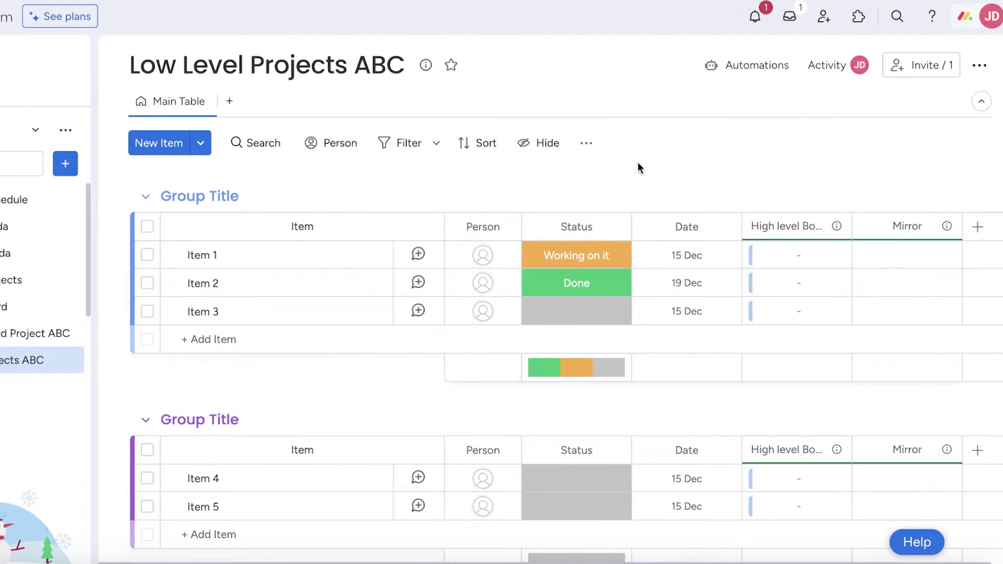
click(32, 333)
click(3, 363)
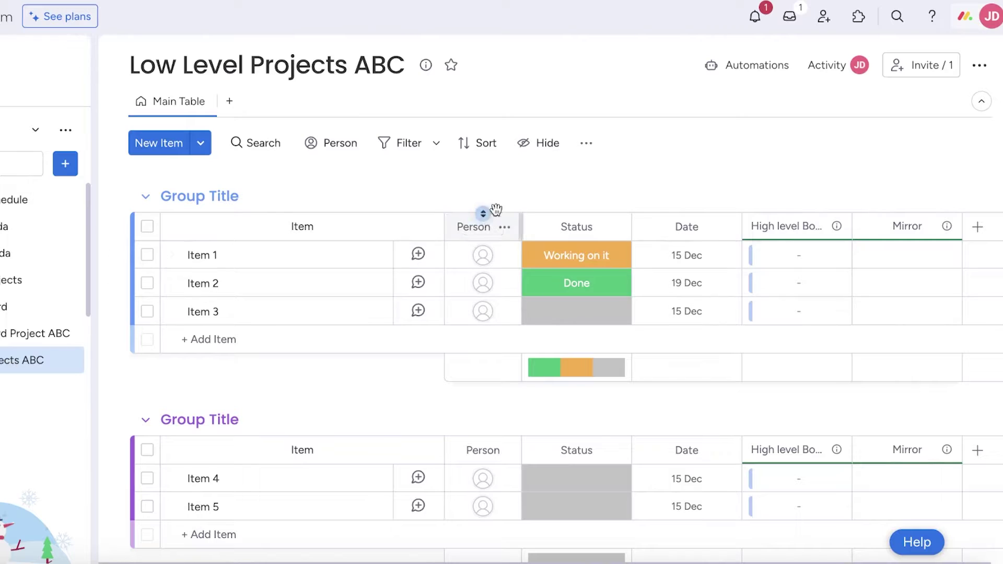
click(586, 150)
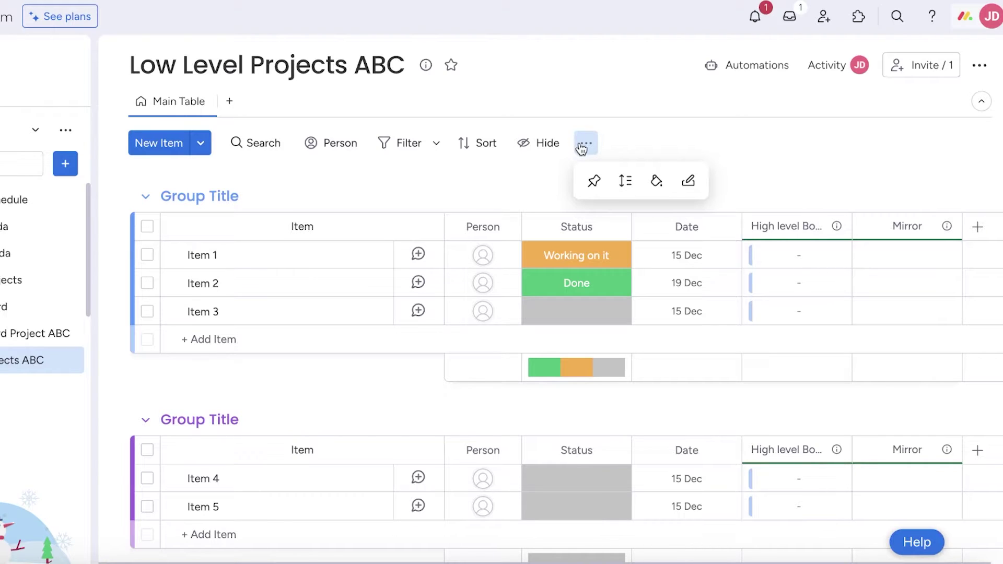
click(18, 339)
Rename the three items in the first group of Low Level Projects ABC as Task 1, Task 2 and Task 3
click(13, 361)
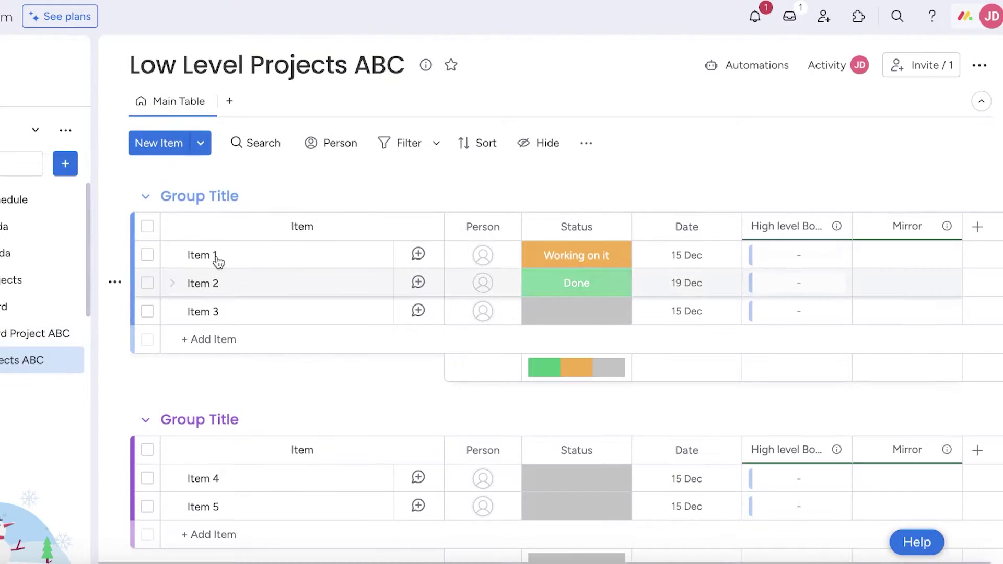
click(204, 256)
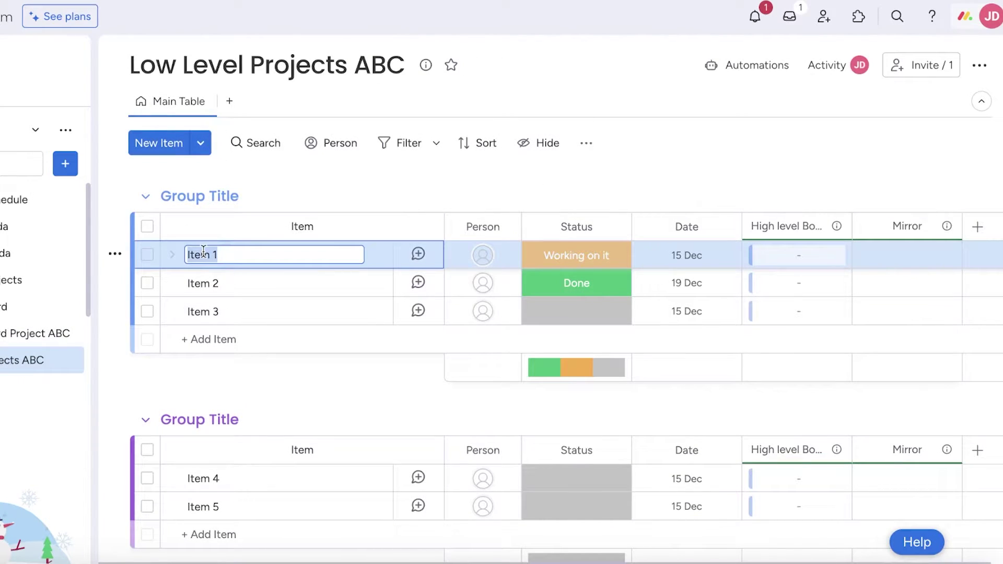
text(Task)
click(209, 282)
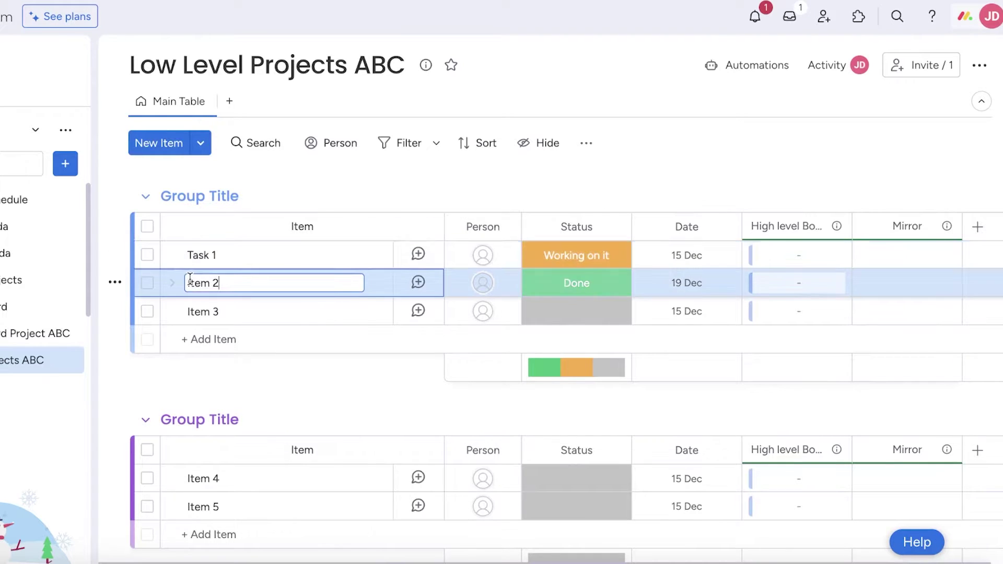
drag(210, 283, 189, 280)
text(Task)
double_click(216, 307)
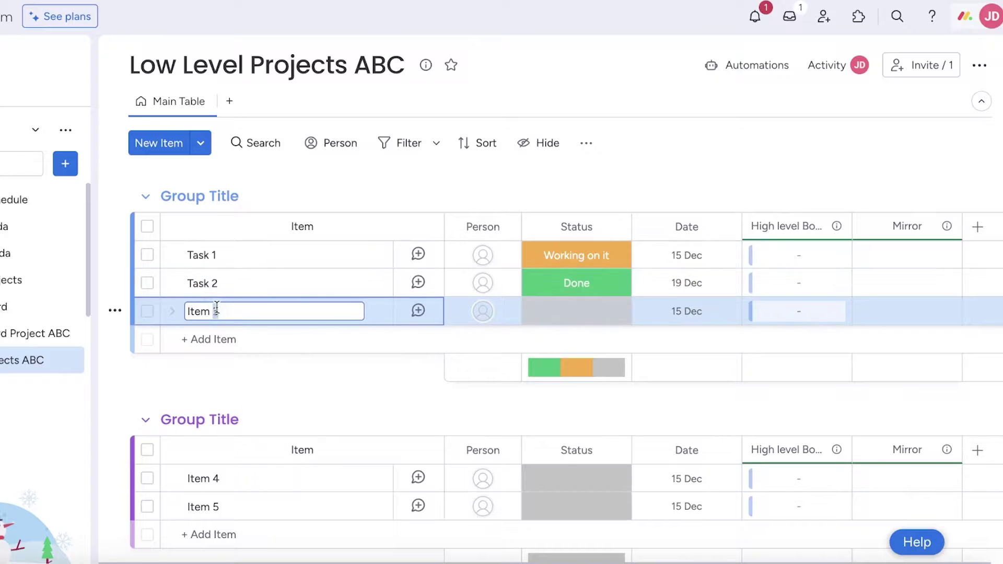
triple_click(217, 307)
text(Task 3)
key(Return)
Set the status of Task 3 to Stuck, Task 2 to Working on it and Task 1 to Stuck
click(583, 317)
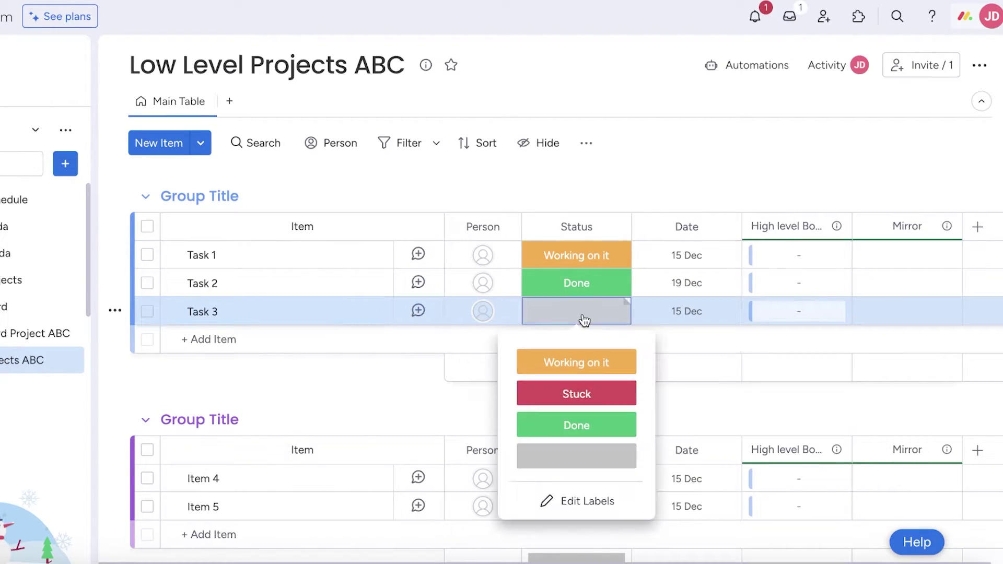
click(603, 407)
click(577, 284)
click(591, 334)
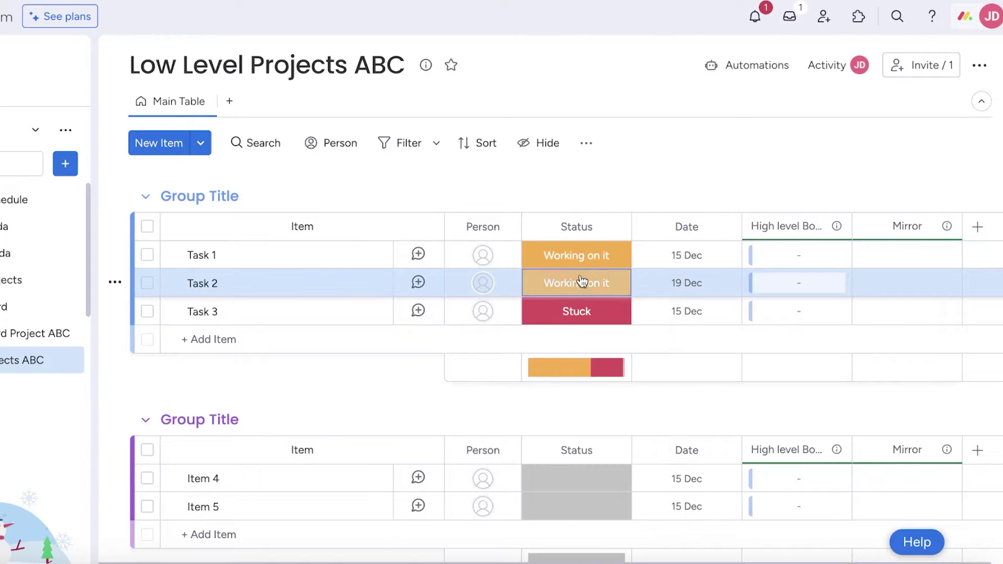
click(580, 264)
click(580, 369)
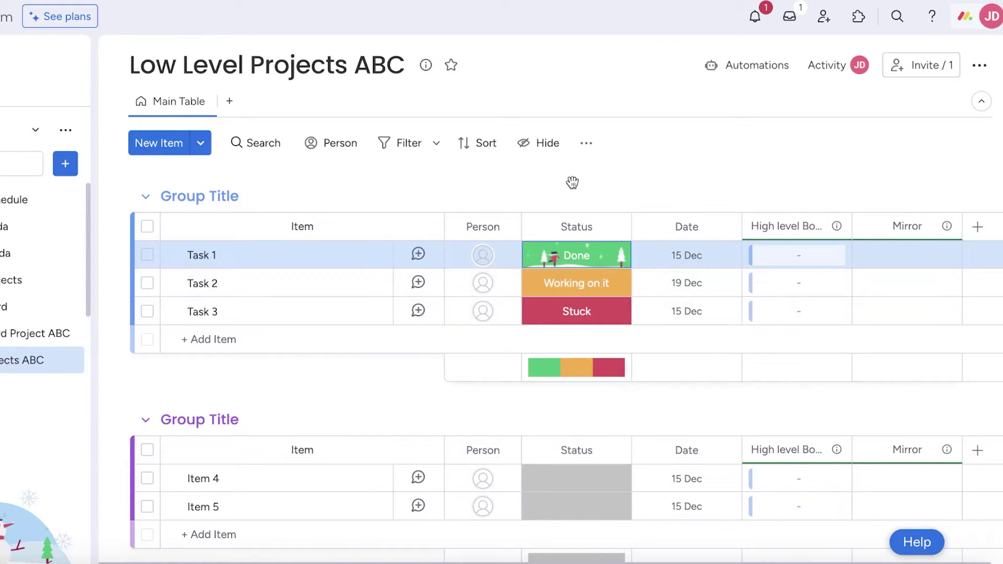
click(582, 312)
click(577, 256)
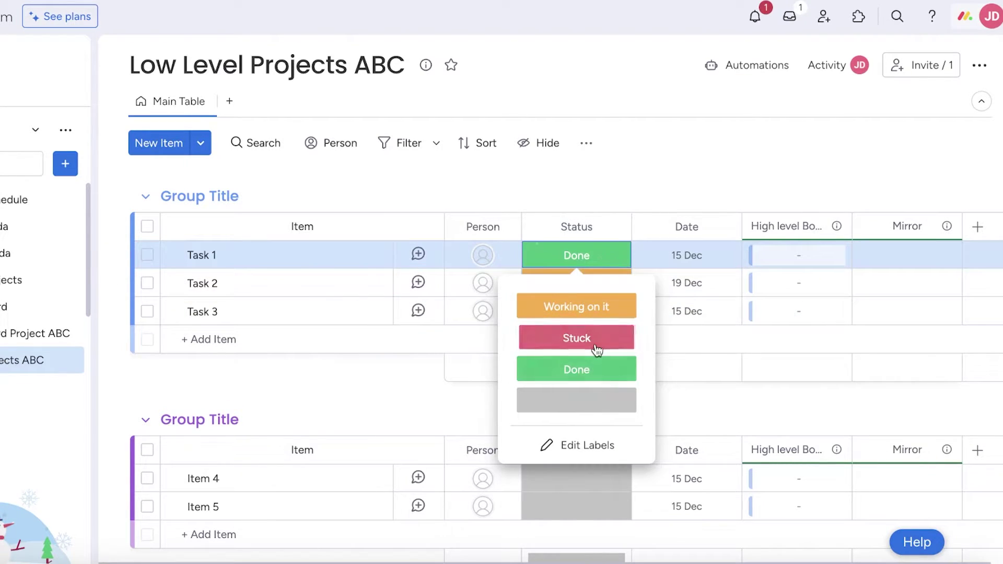
click(585, 339)
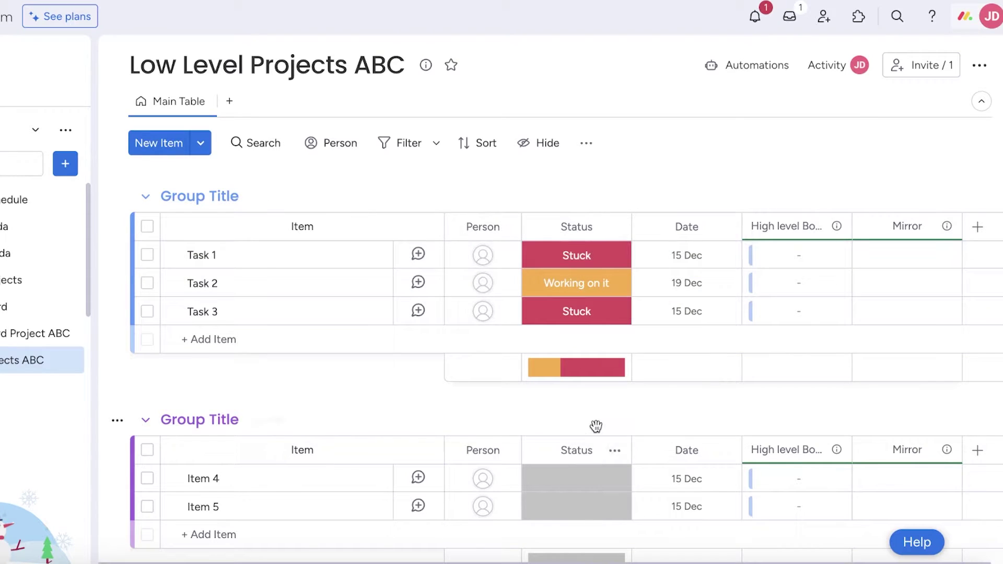
Set the dates of Task 1, Task 2 and Task 3 to 29 Dec, 24 Dec and 28 Dec respectively
click(676, 255)
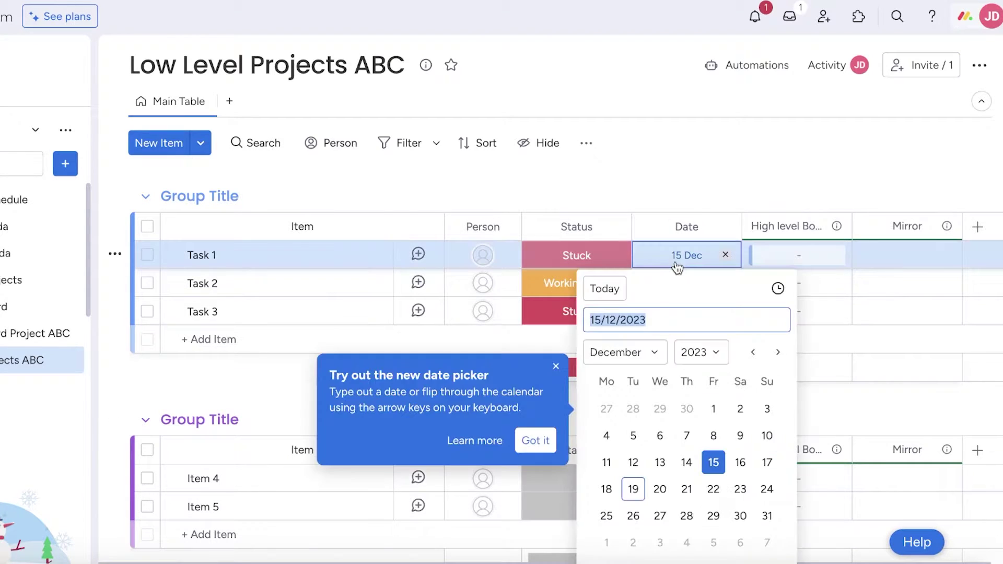
click(714, 505)
click(679, 283)
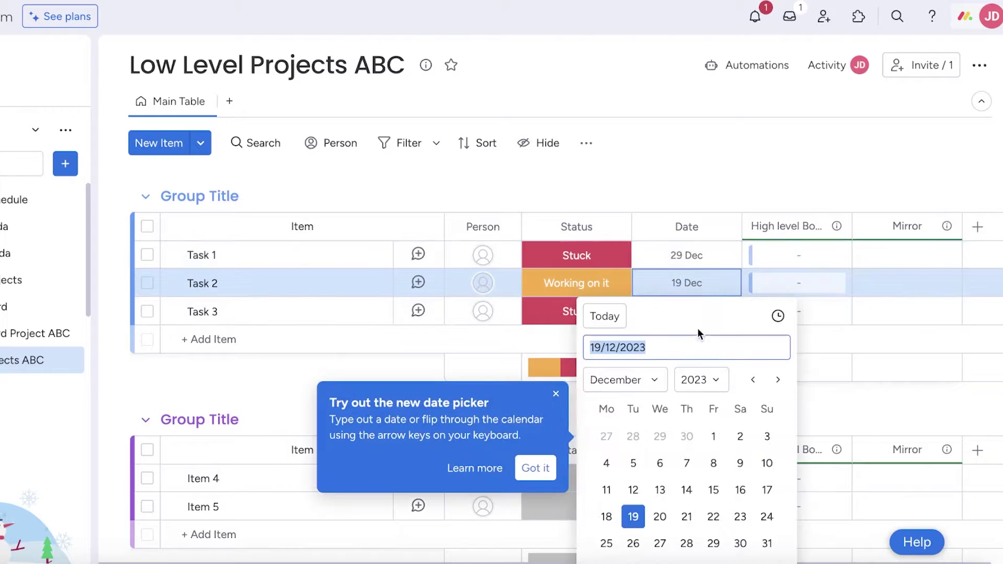
click(767, 516)
click(686, 311)
click(687, 562)
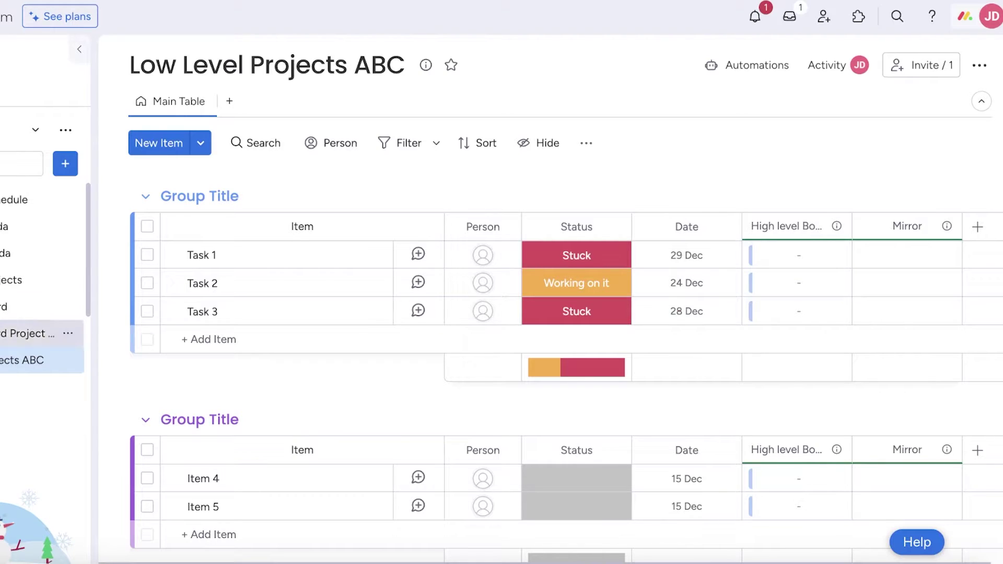
Rename Item 1 on High level Board Project ABC as Project 1
click(28, 333)
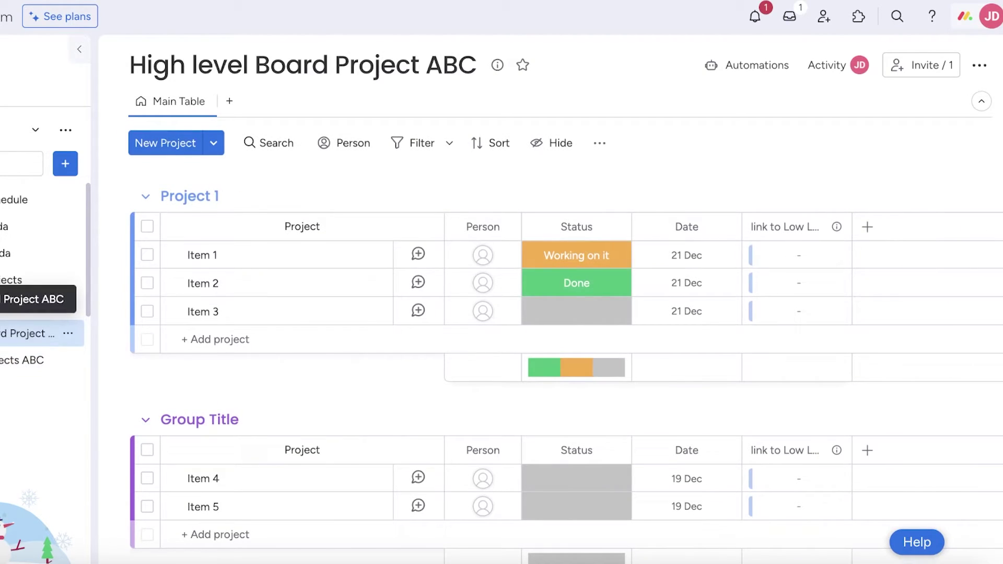
double_click(192, 255)
text(Projec)
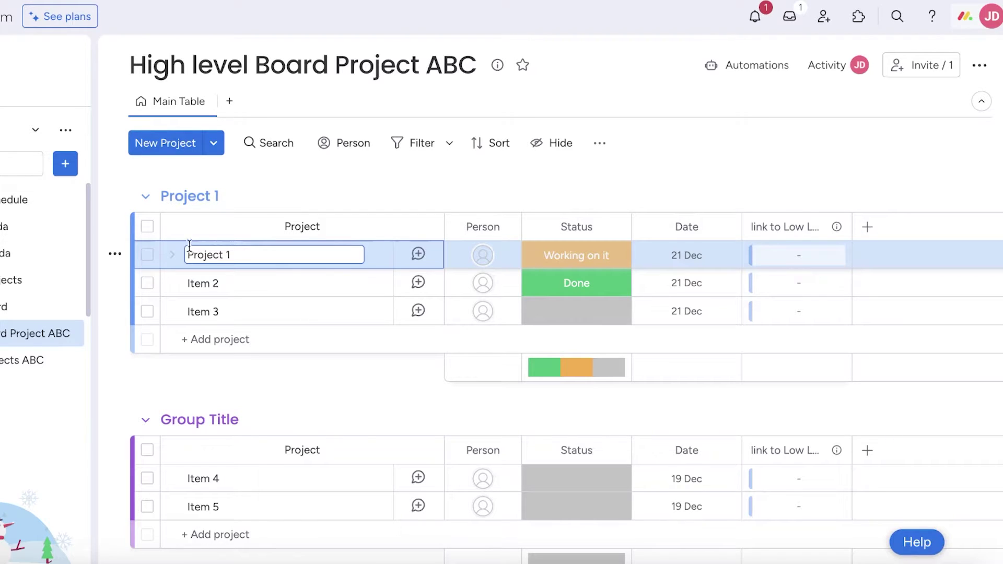
Rename the first group of High level Board Project ABC as ABC and collapse the second group
click(200, 191)
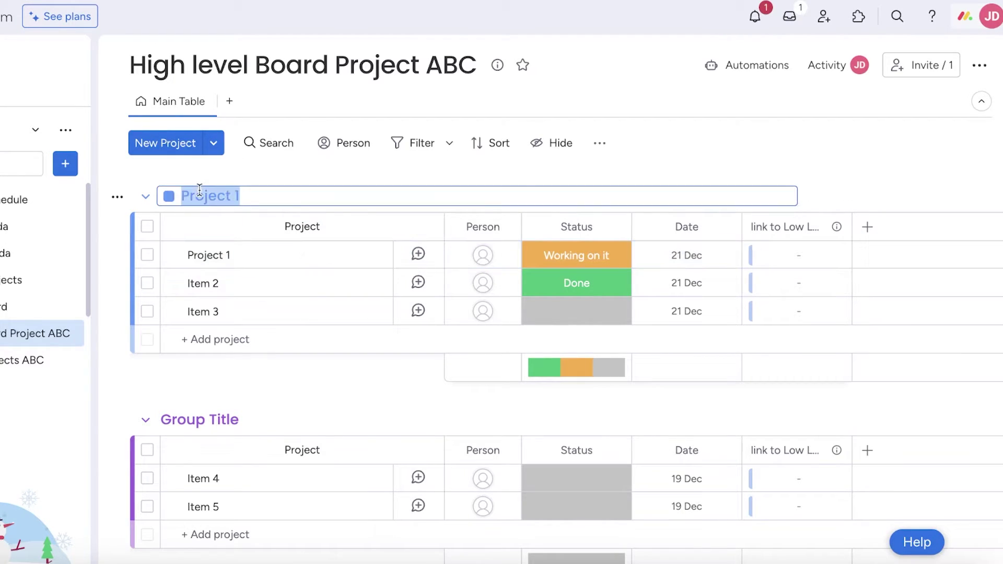
key(BackSpace)
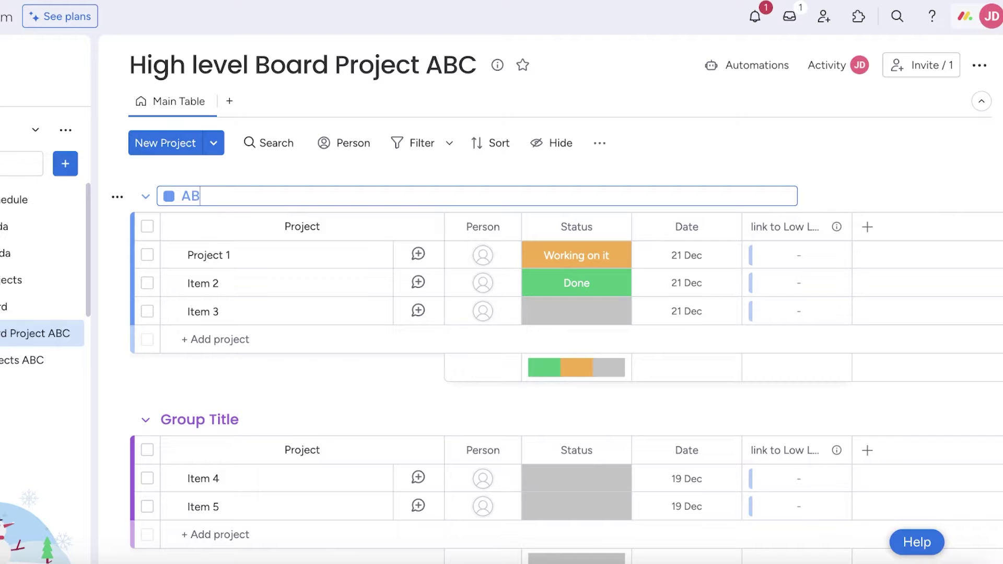
click(145, 420)
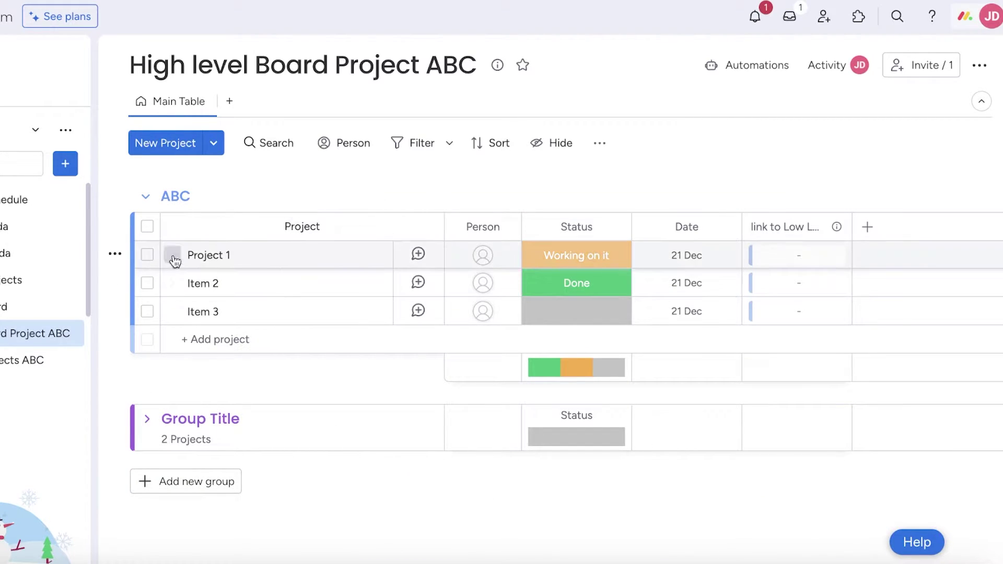
Rename the first group of Low Level Projects ABC as Project 1
click(20, 358)
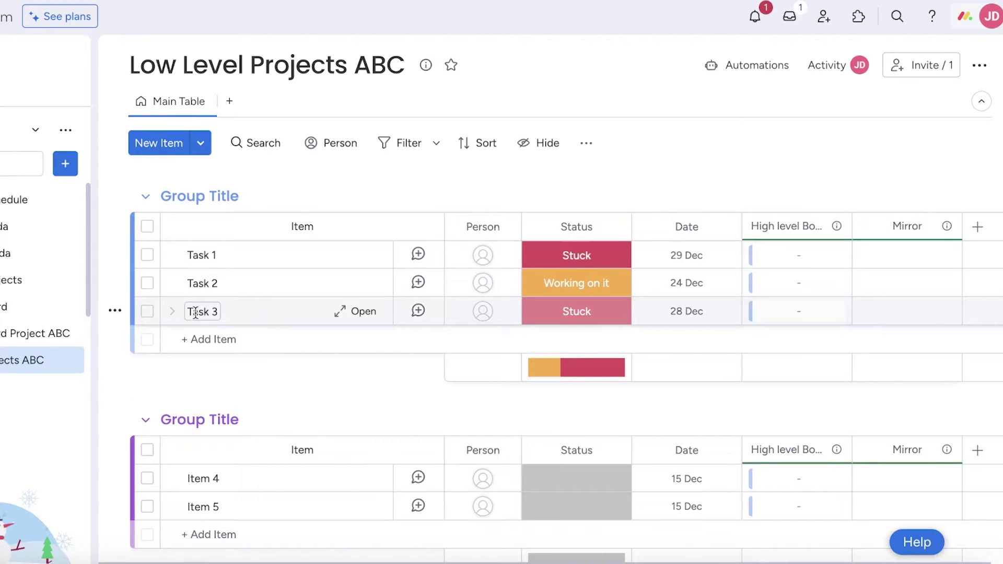
click(195, 198)
text(Project 1)
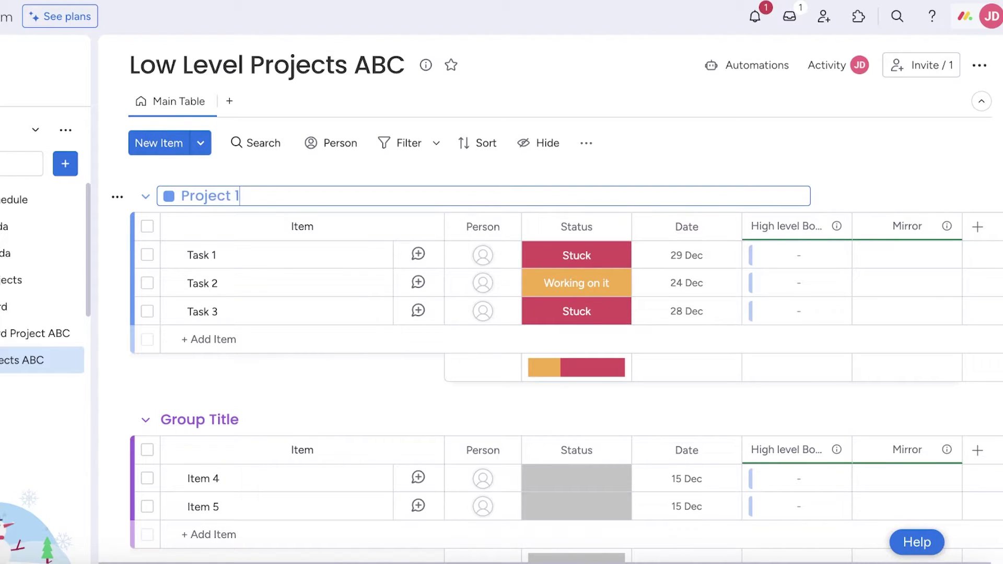
click(312, 179)
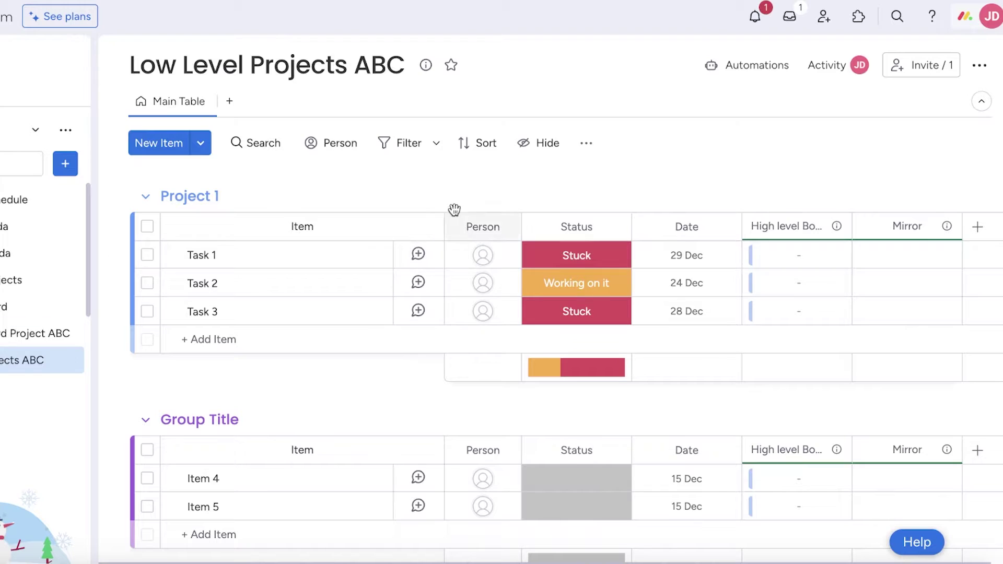
Set Project 1 as the default High level Board Project ABC value for new items on Low Level Projects ABC and save it
click(587, 148)
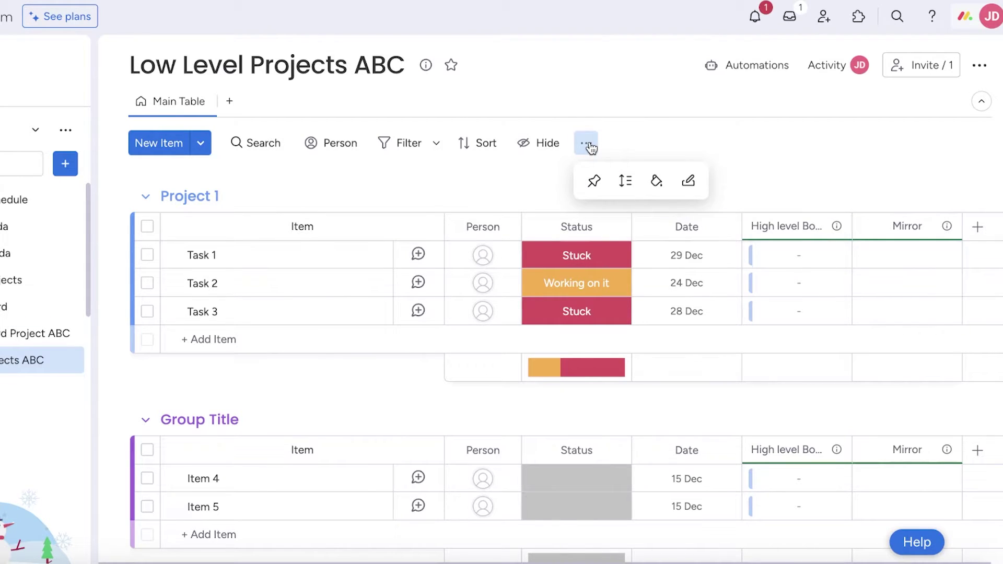
click(685, 183)
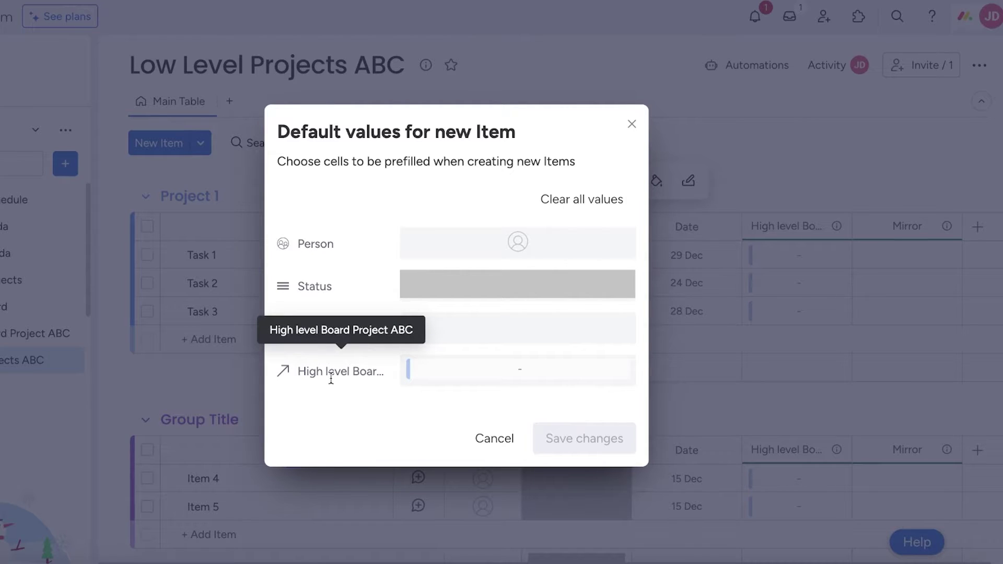
click(513, 375)
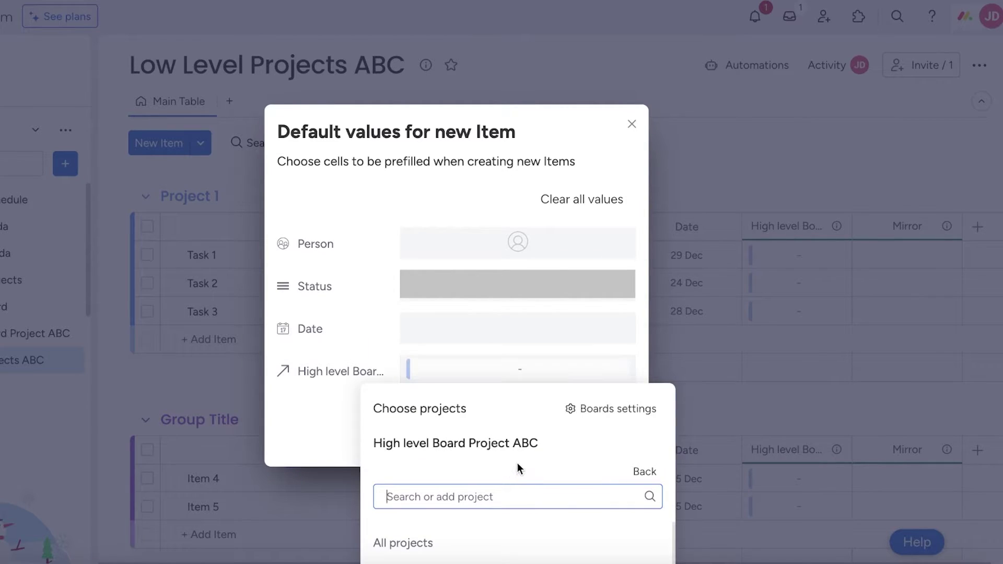
click(345, 353)
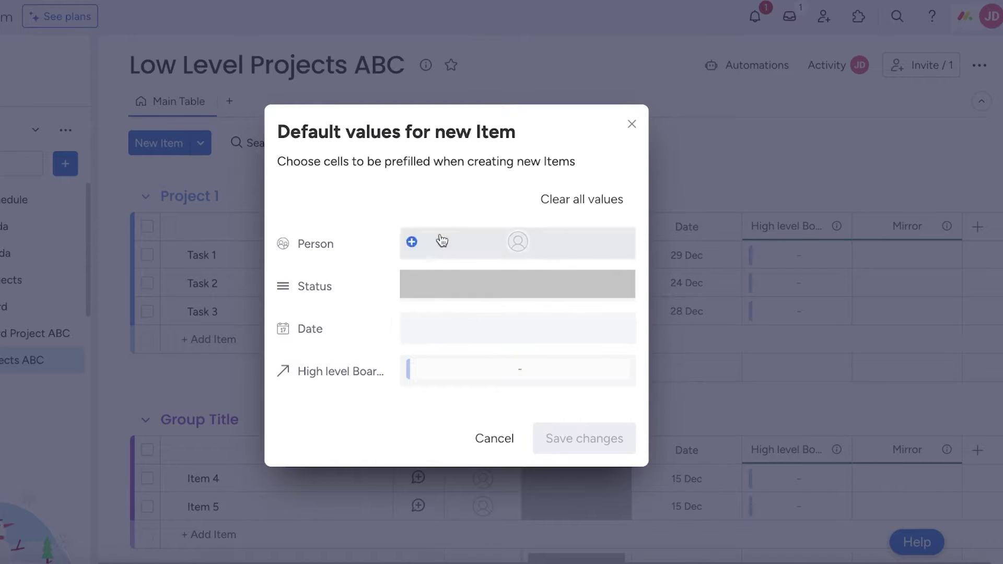
click(602, 374)
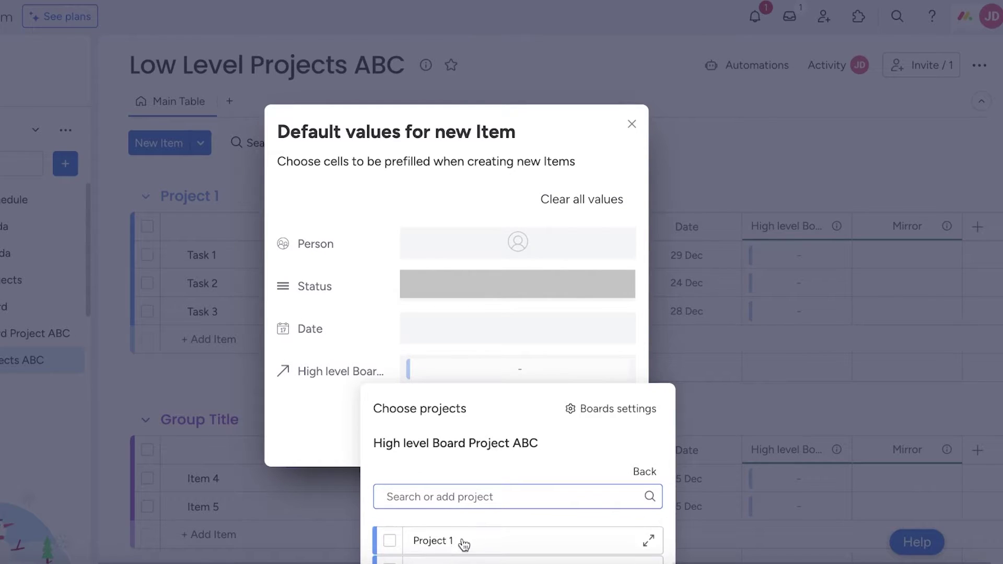
click(390, 532)
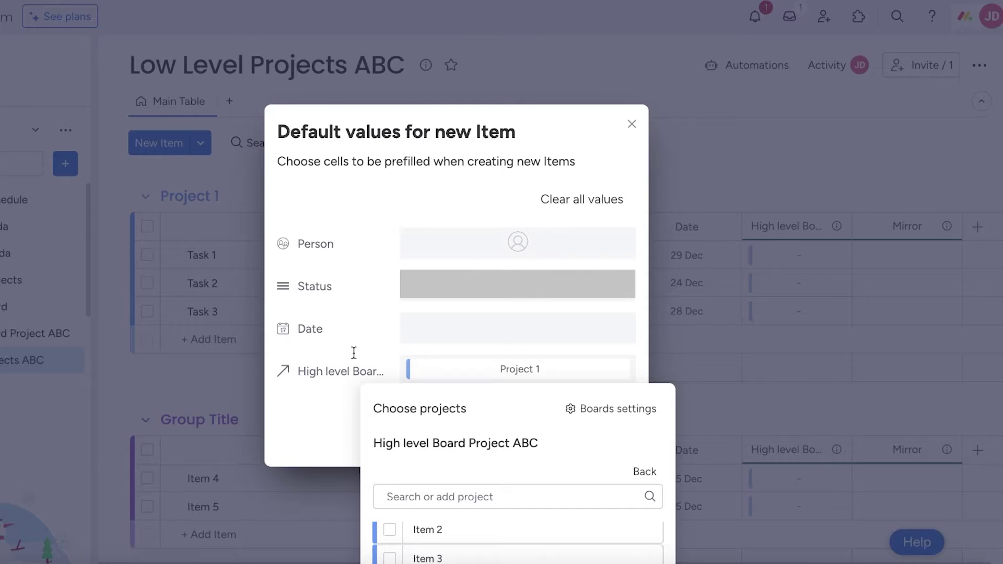
click(340, 336)
click(588, 443)
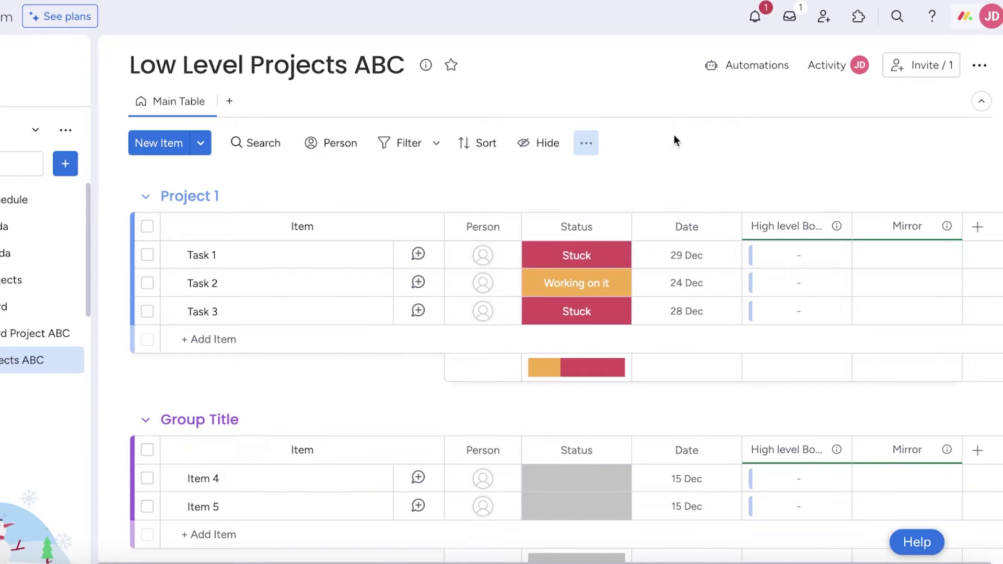
Add a Mirror column to High level Board Project ABC
click(31, 333)
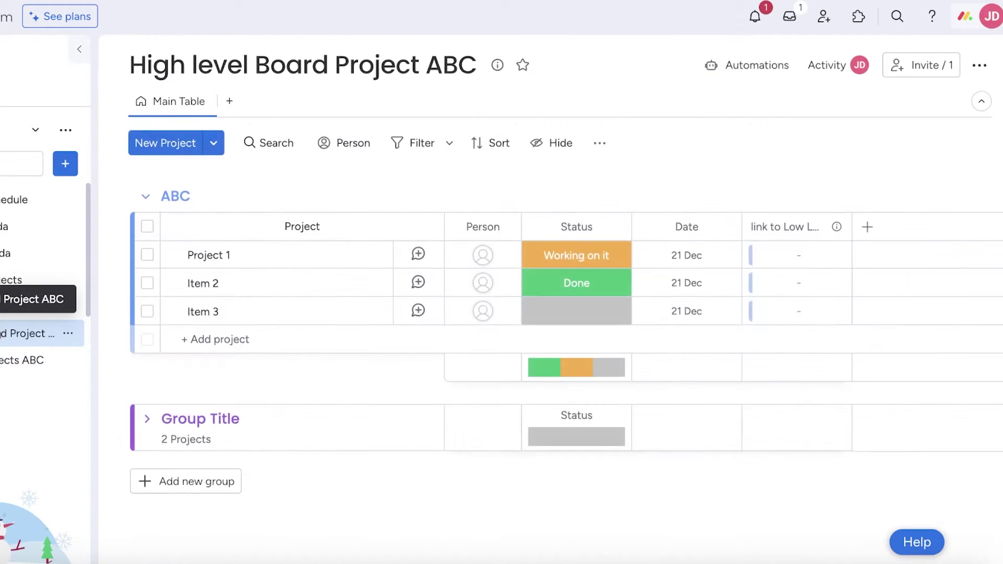
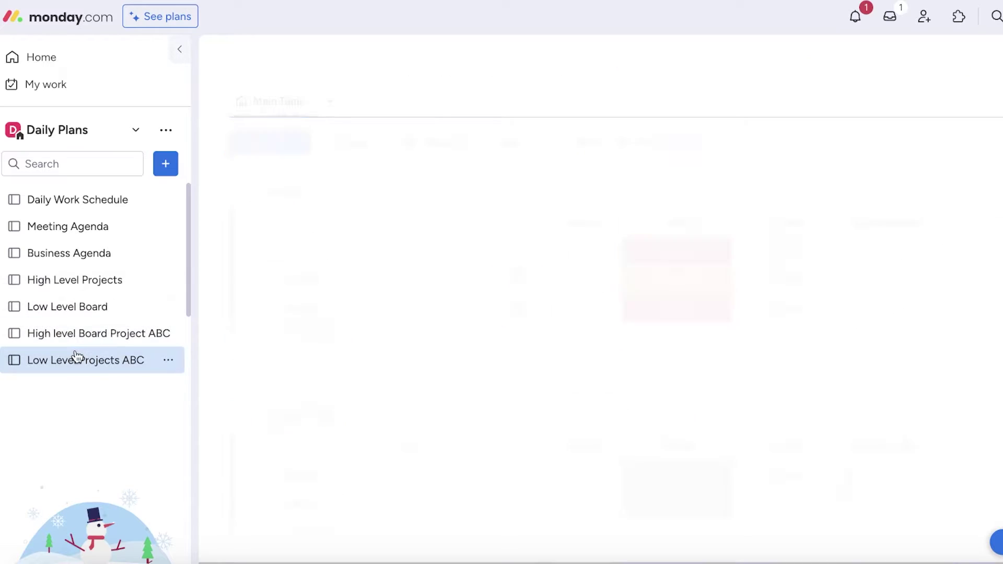
click(79, 337)
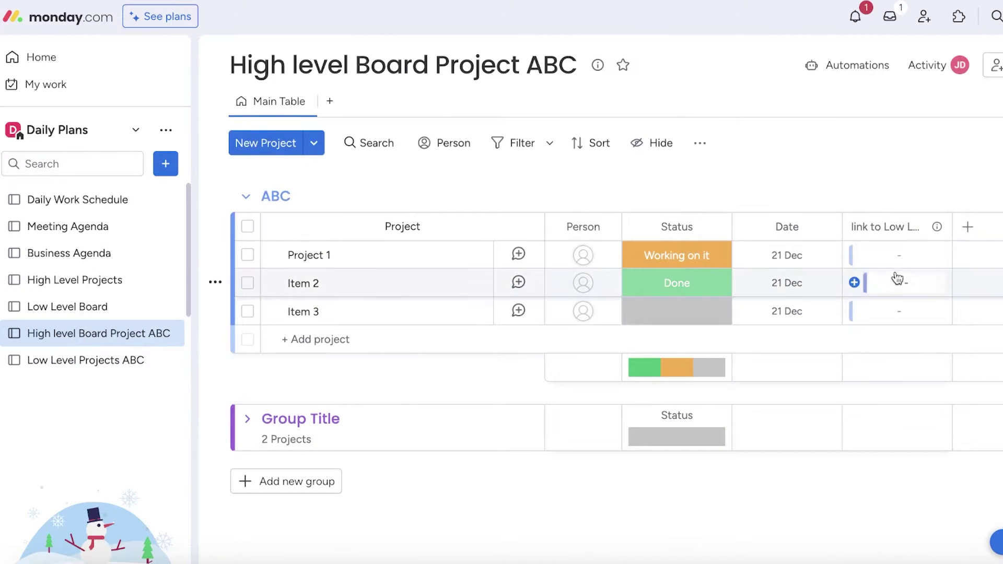
click(966, 227)
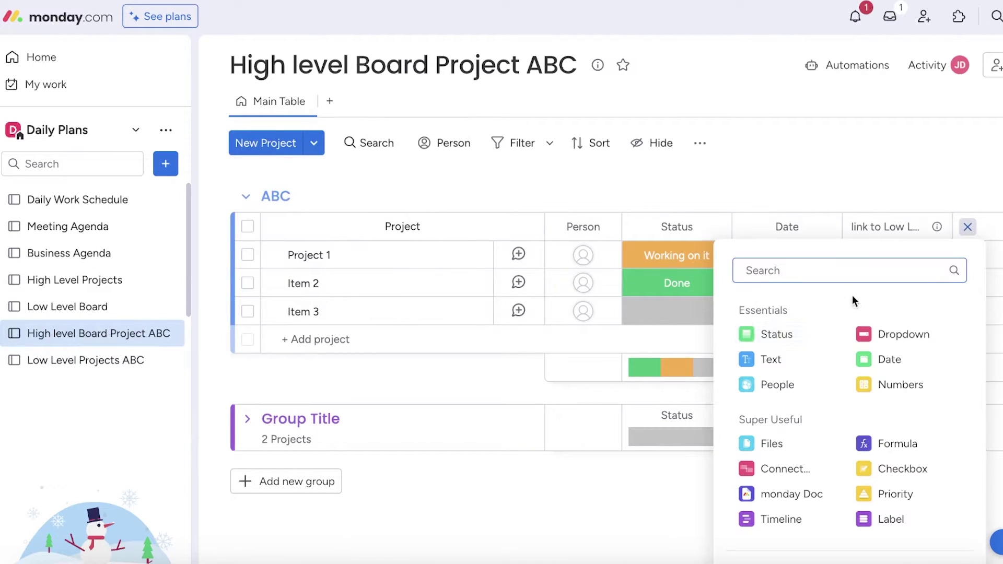
text(mirro)
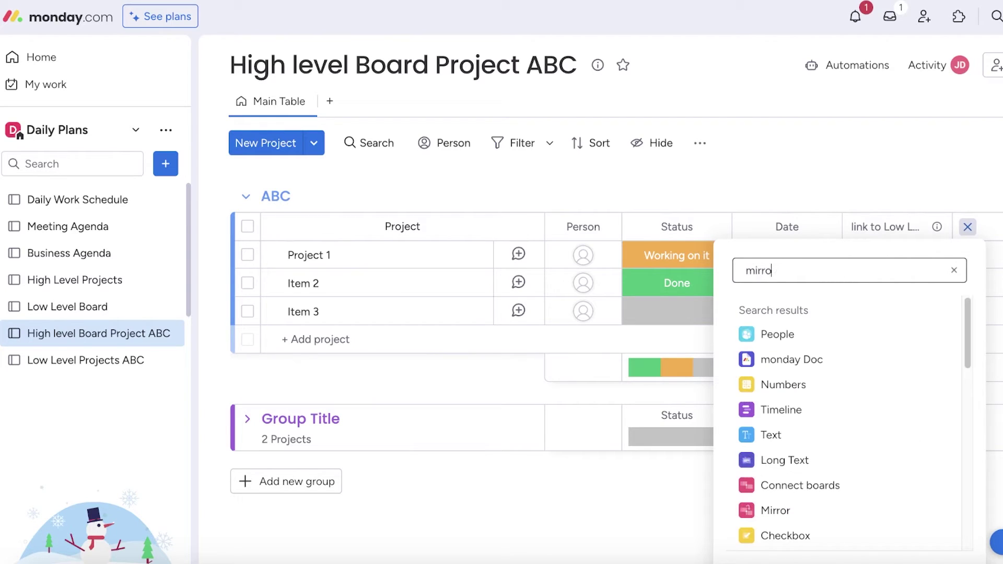
text(r)
click(831, 334)
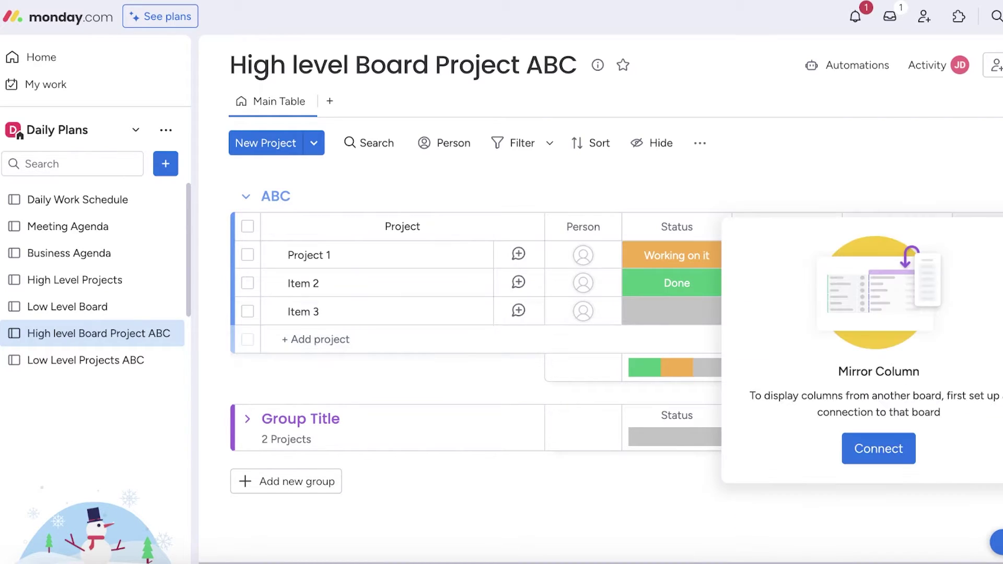
Connect the Mirror column through the Low Level Projects ABC link and mirror that board's Group column
click(901, 448)
click(755, 272)
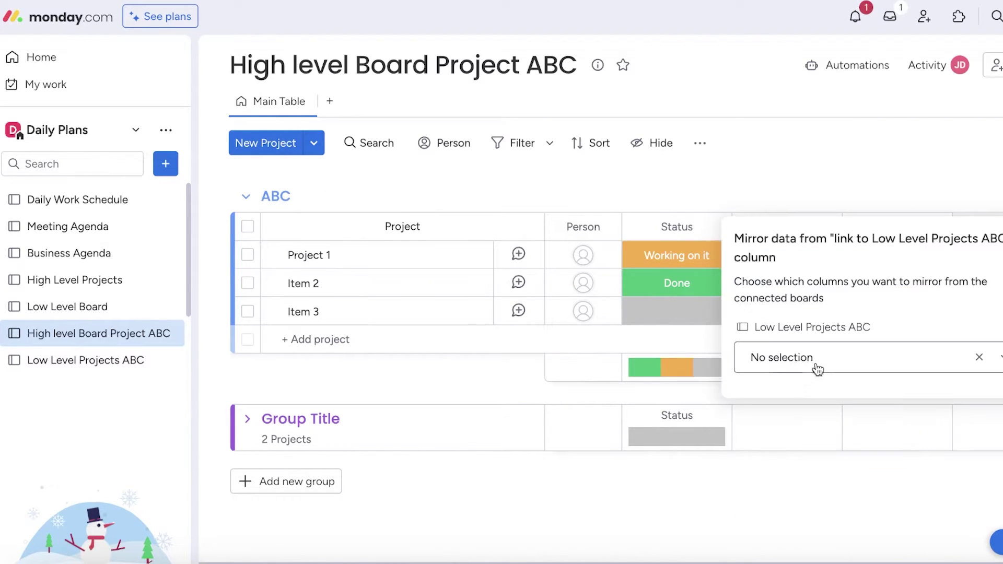
click(817, 369)
scroll(836, 492, down, 1)
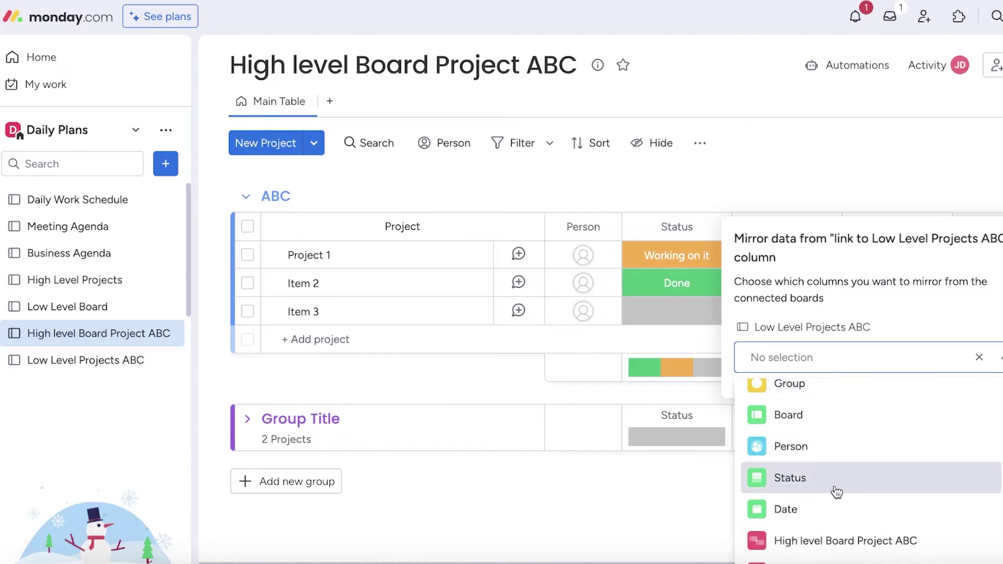
scroll(836, 493, up, 1)
click(806, 403)
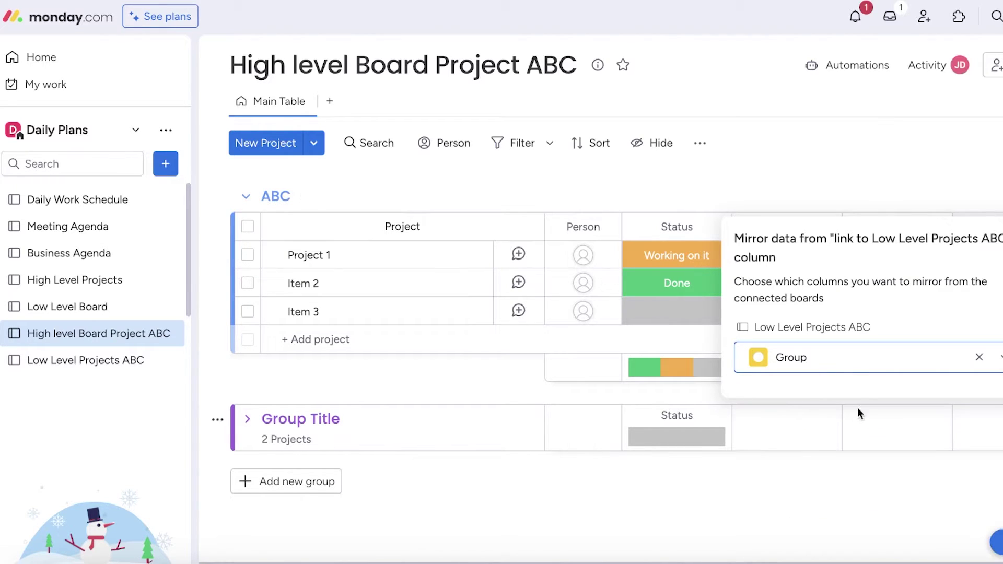
click(836, 357)
scroll(807, 543, down, 1)
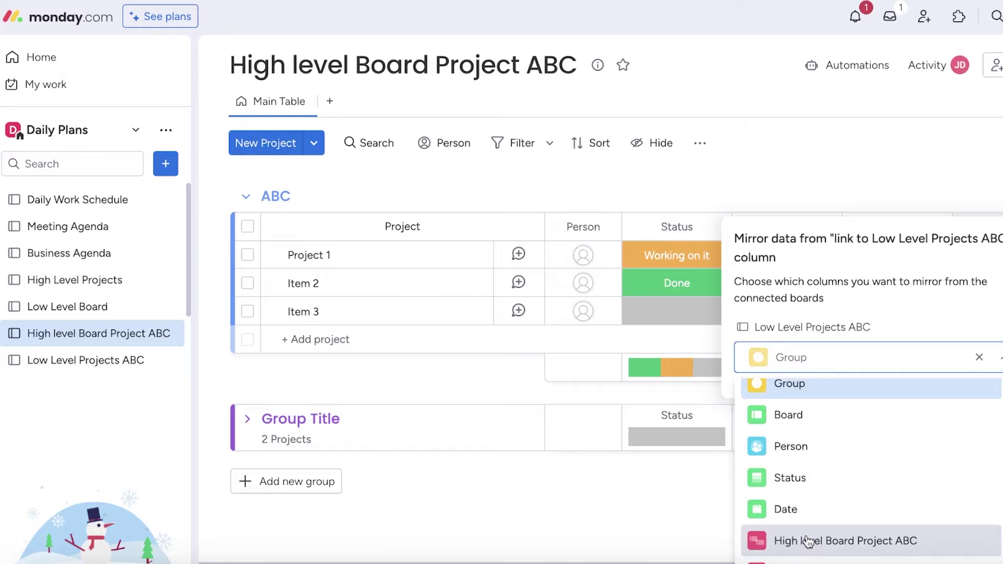
scroll(799, 460, up, 1)
click(782, 400)
click(793, 363)
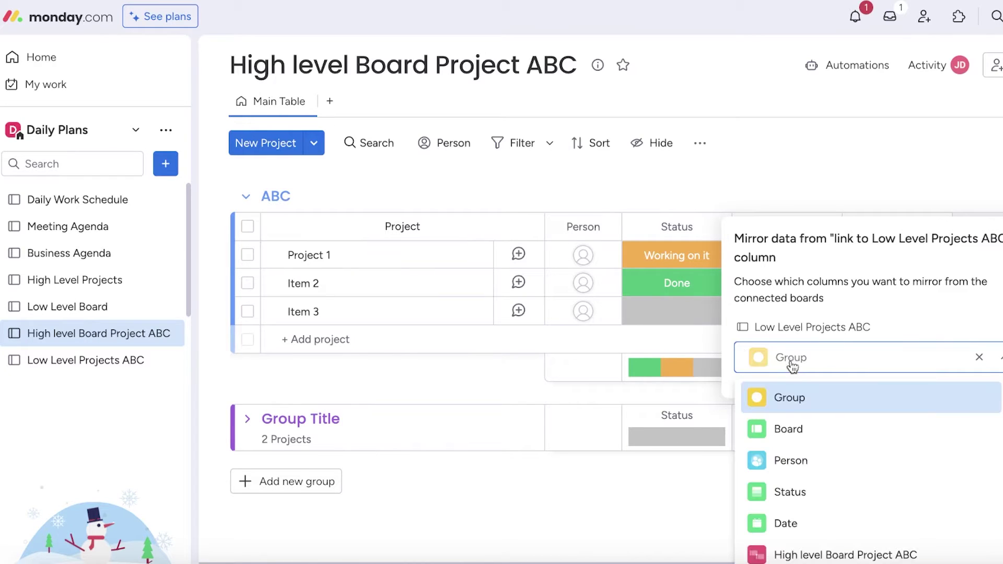
click(808, 176)
Try linking Task 1 to Project 1 in the link to Low Level Projects ABC column
click(898, 255)
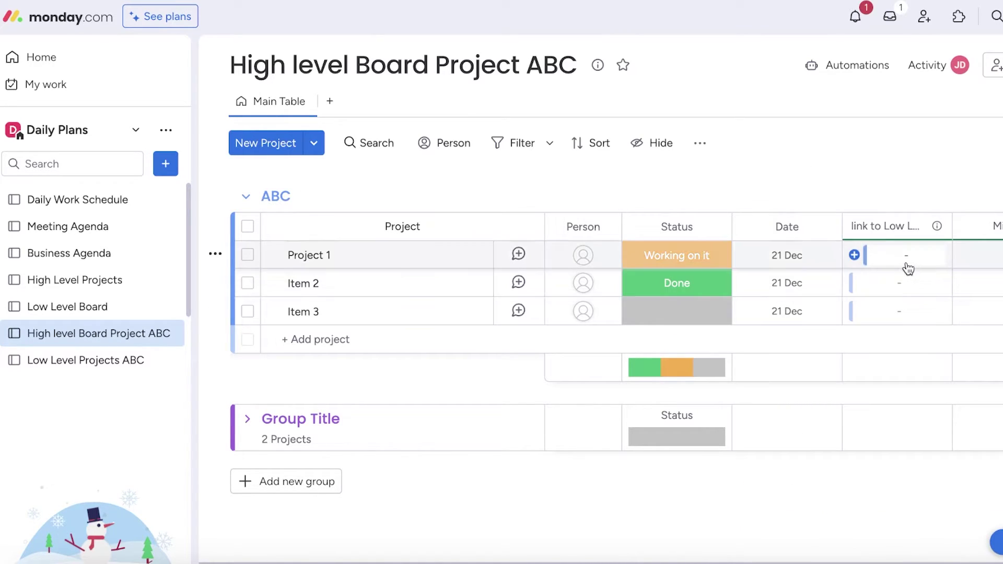
scroll(789, 443, down, 1)
scroll(789, 443, up, 1)
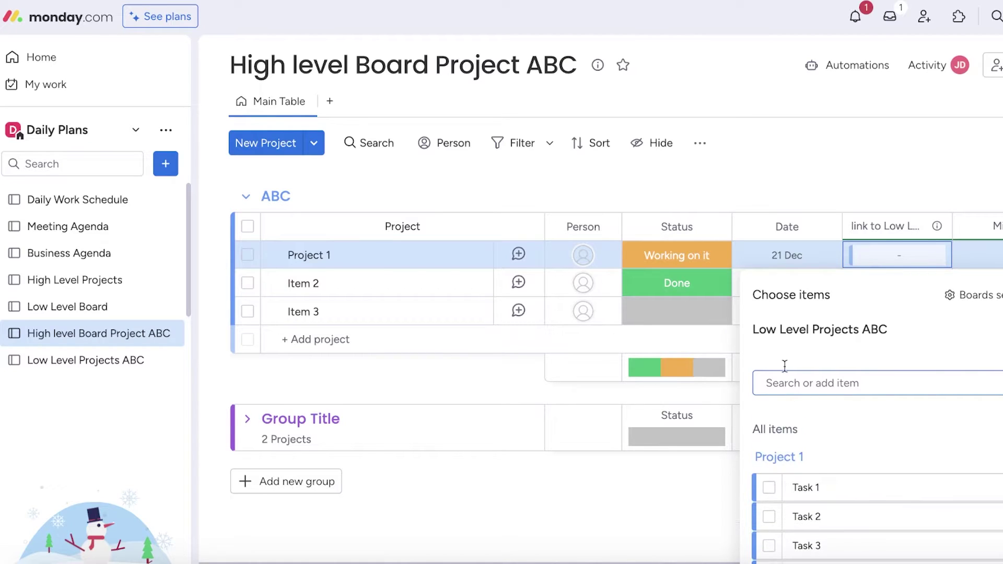
click(769, 489)
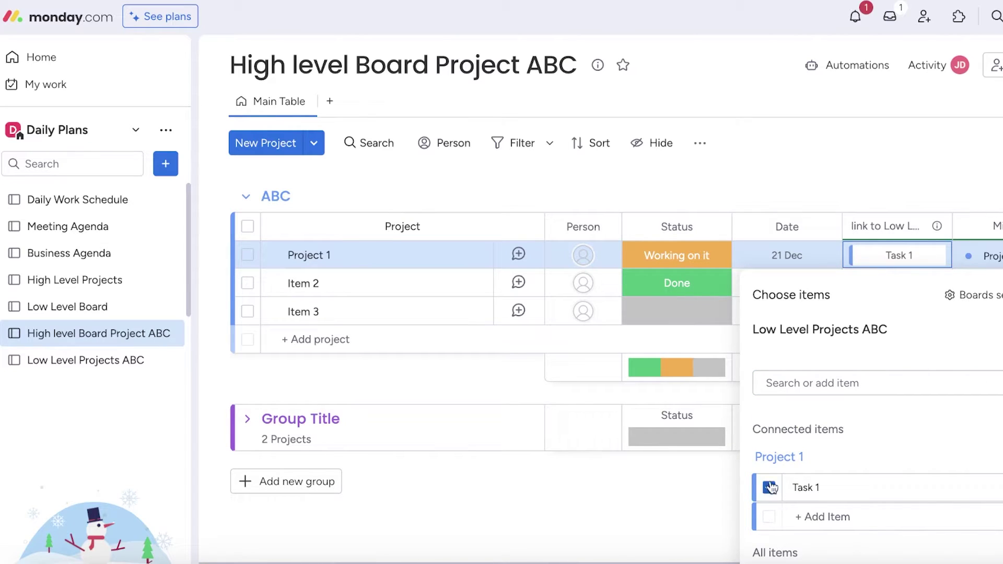
click(841, 187)
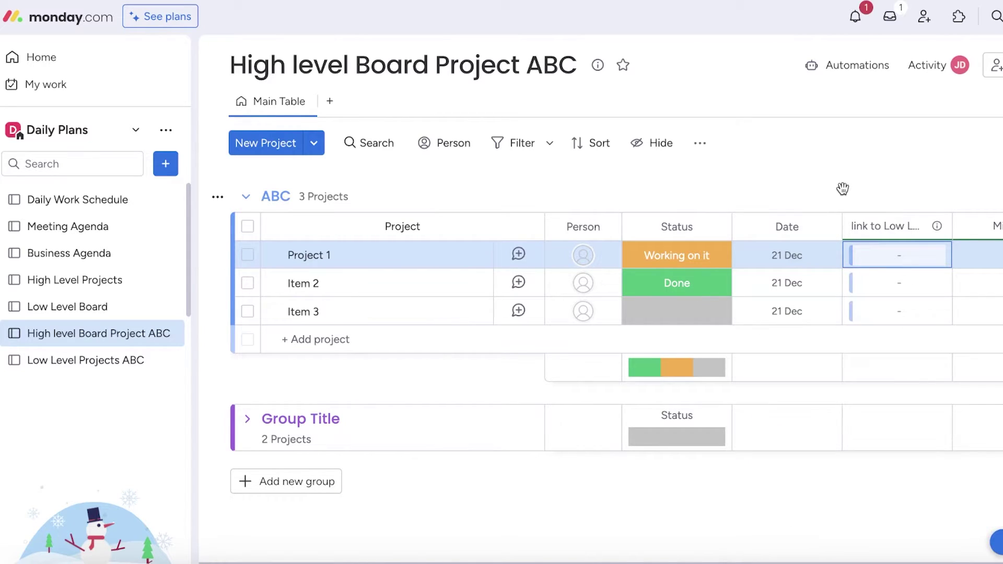
Inspect the Project 1 card from Task 1's High level Board Project ABC cell on Low Level Projects ABC
click(37, 359)
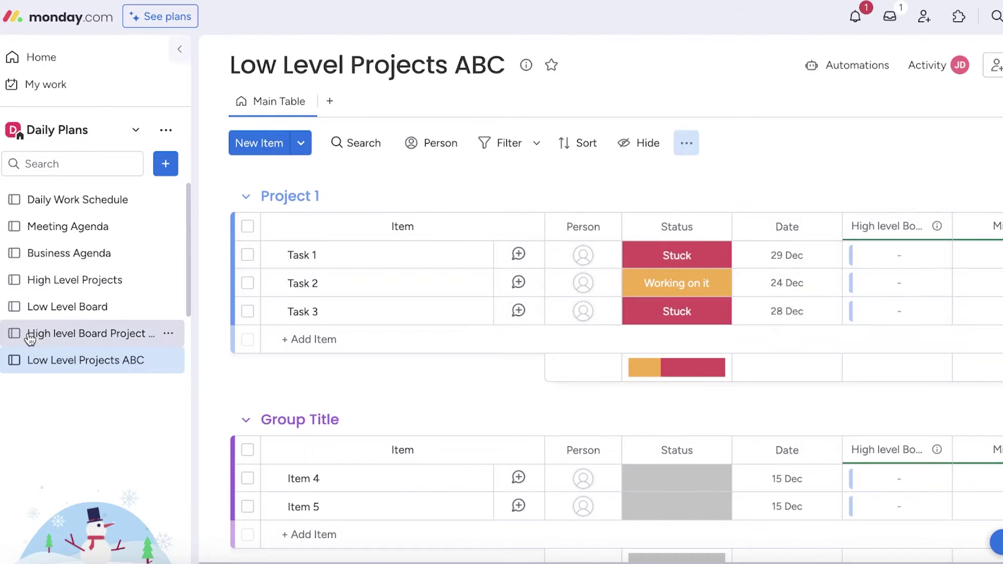
click(30, 337)
click(38, 360)
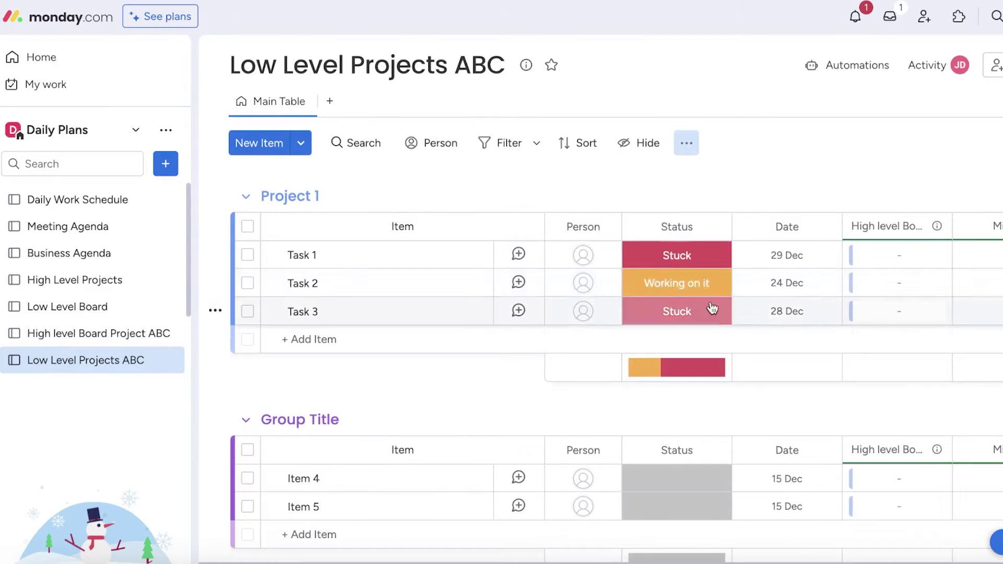
click(710, 259)
click(873, 255)
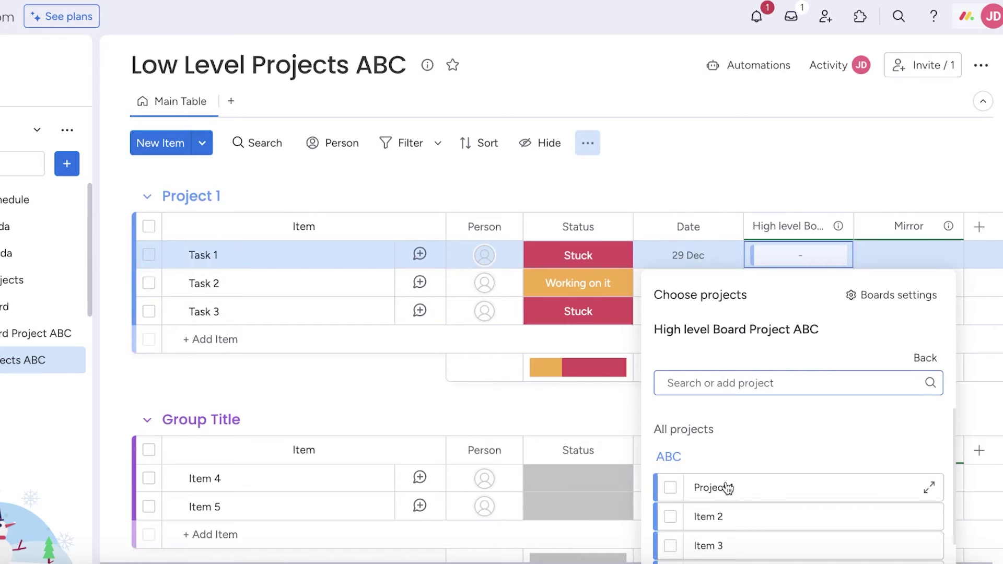
click(728, 488)
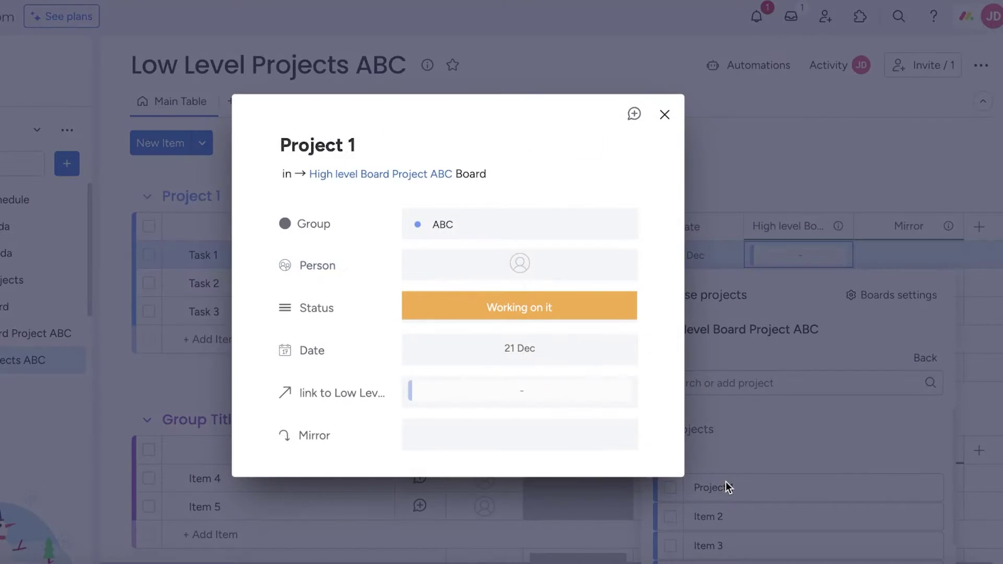
click(551, 393)
key(Escape)
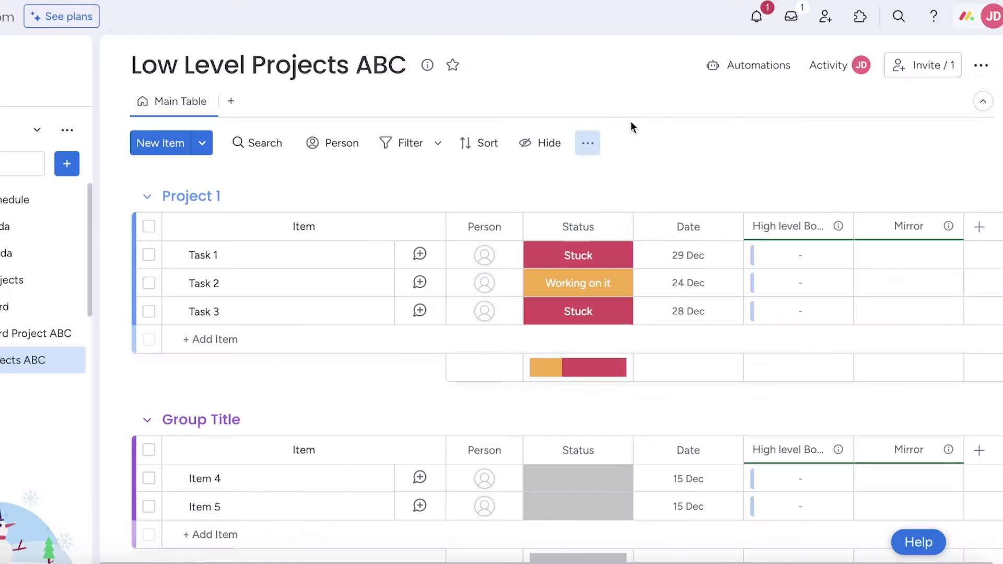
Review the default values for new items on Low Level Projects ABC
click(598, 150)
click(689, 180)
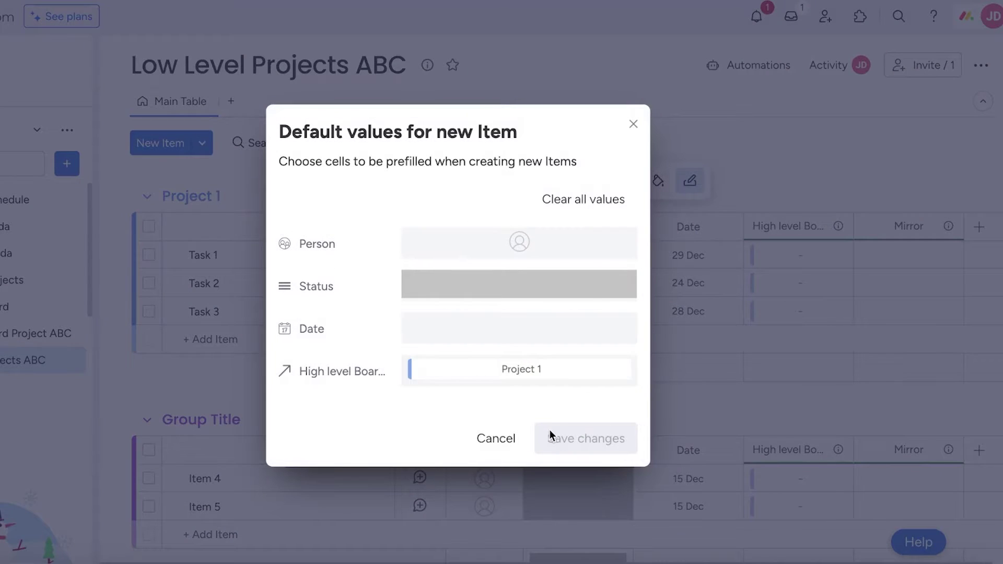
click(496, 438)
Set Project 1's status to Stuck through its card in the default values for new items
click(587, 142)
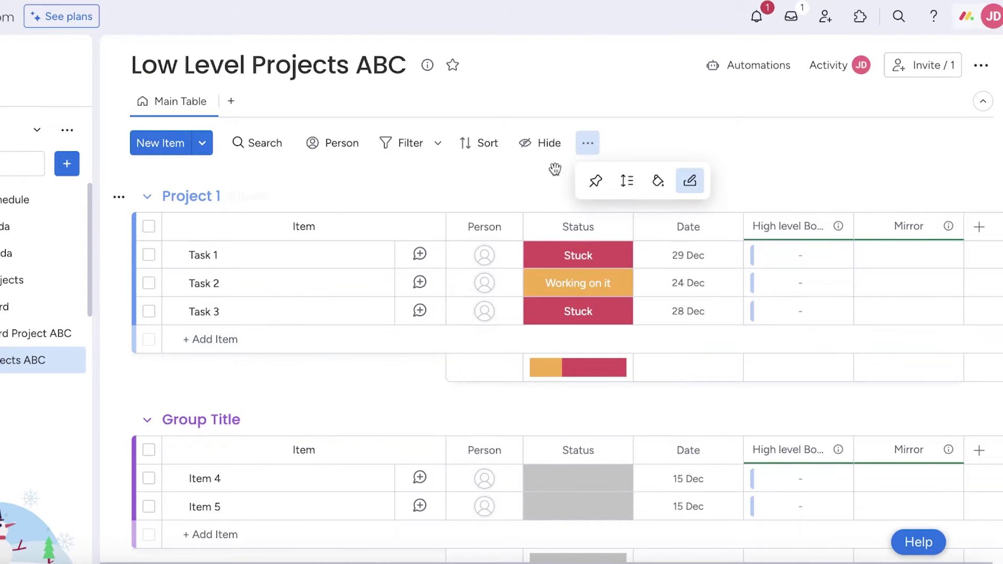
click(689, 181)
click(505, 369)
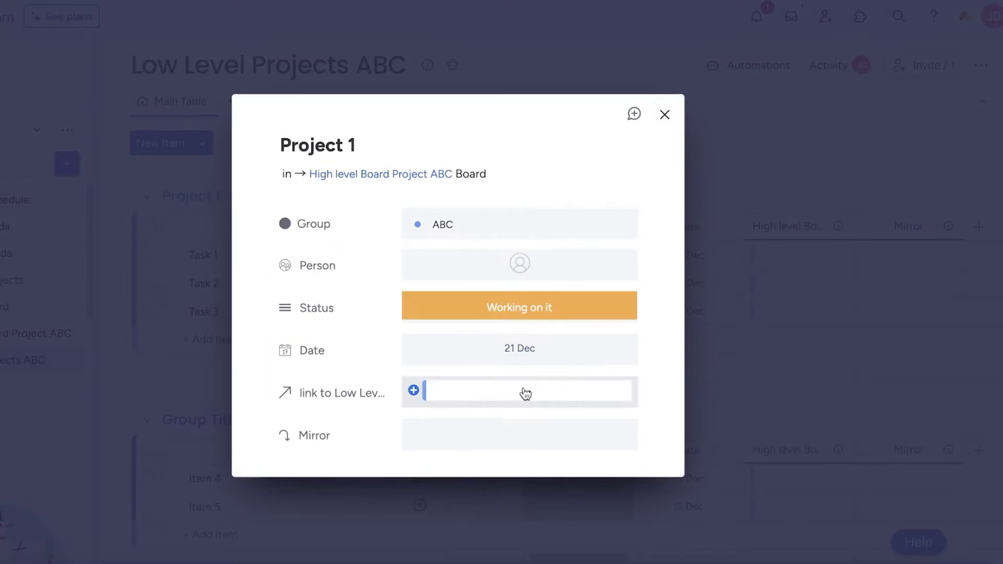
click(526, 312)
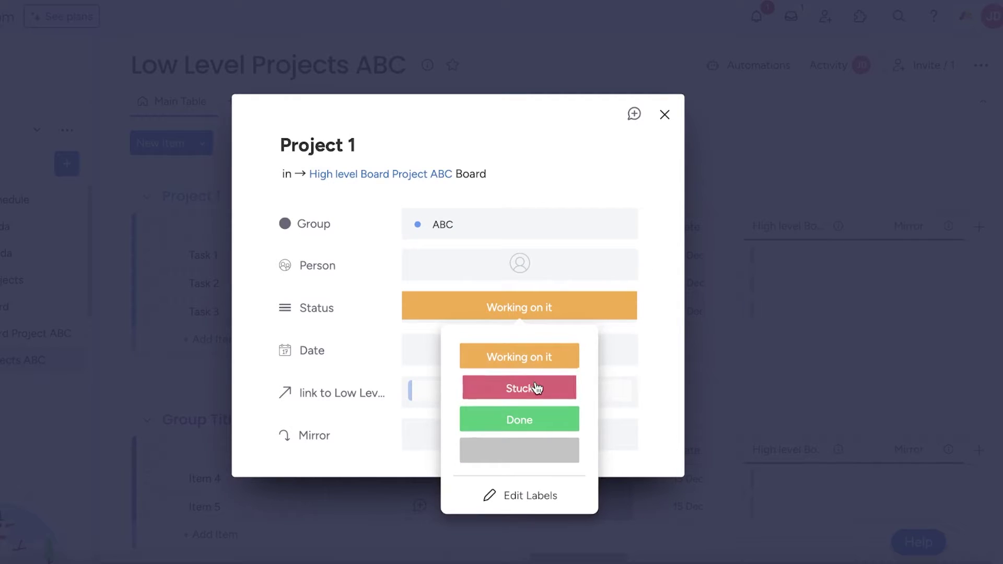
click(536, 388)
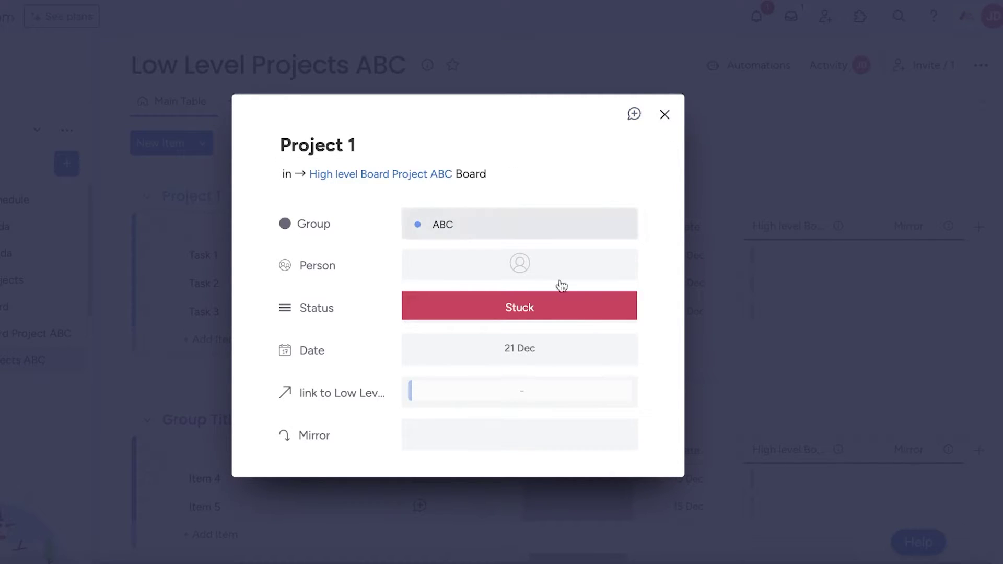
click(463, 389)
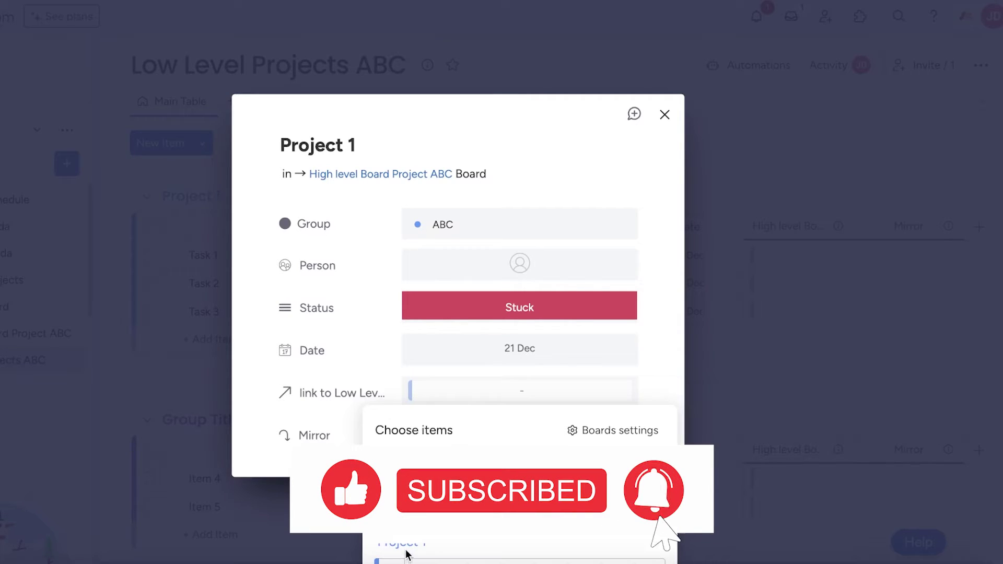
click(665, 115)
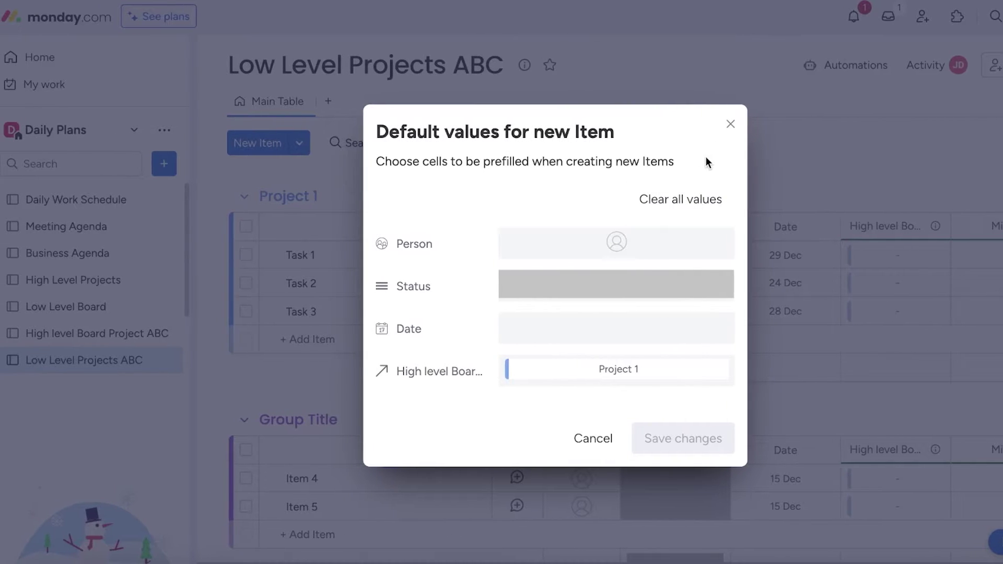
click(717, 124)
Link Task 1 and Task 2 to Project 1 on High level Board Project ABC
click(59, 337)
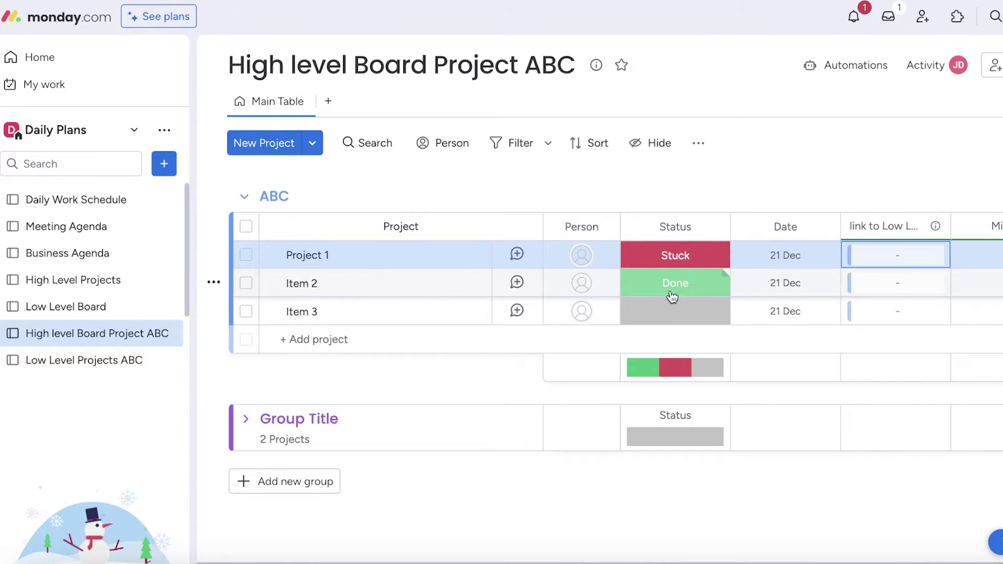
click(888, 258)
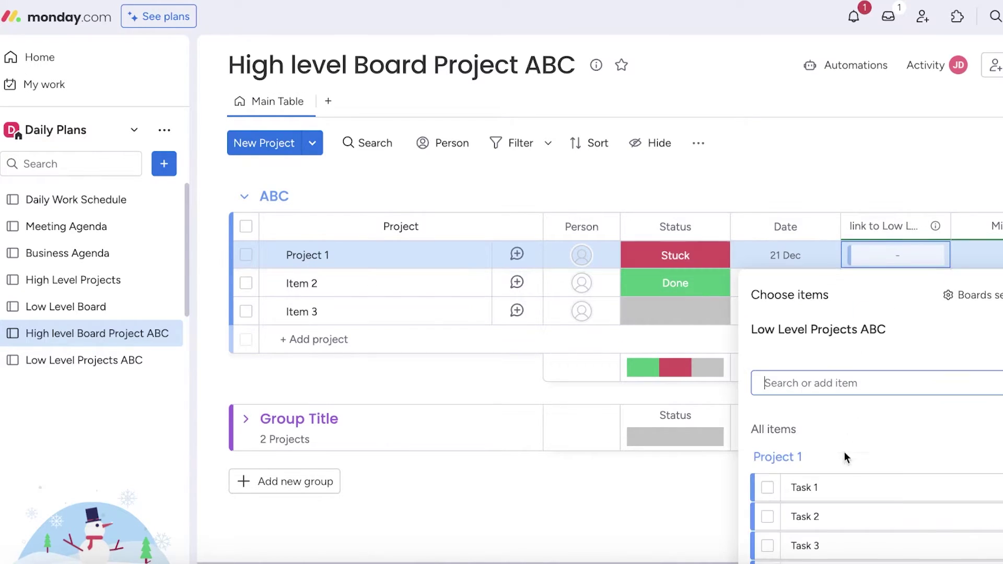
scroll(844, 453, down, 1)
scroll(774, 426, up, 1)
click(767, 427)
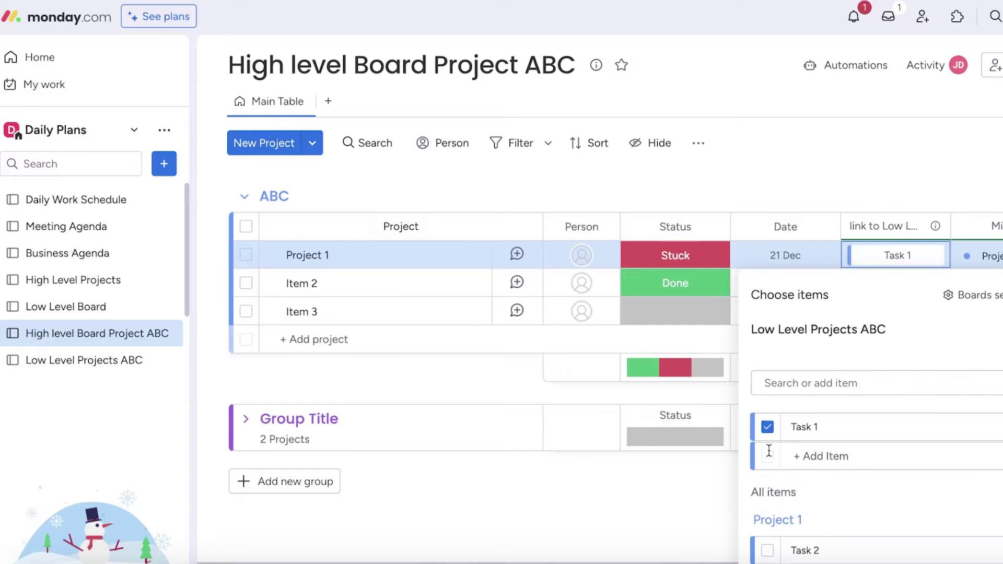
click(786, 551)
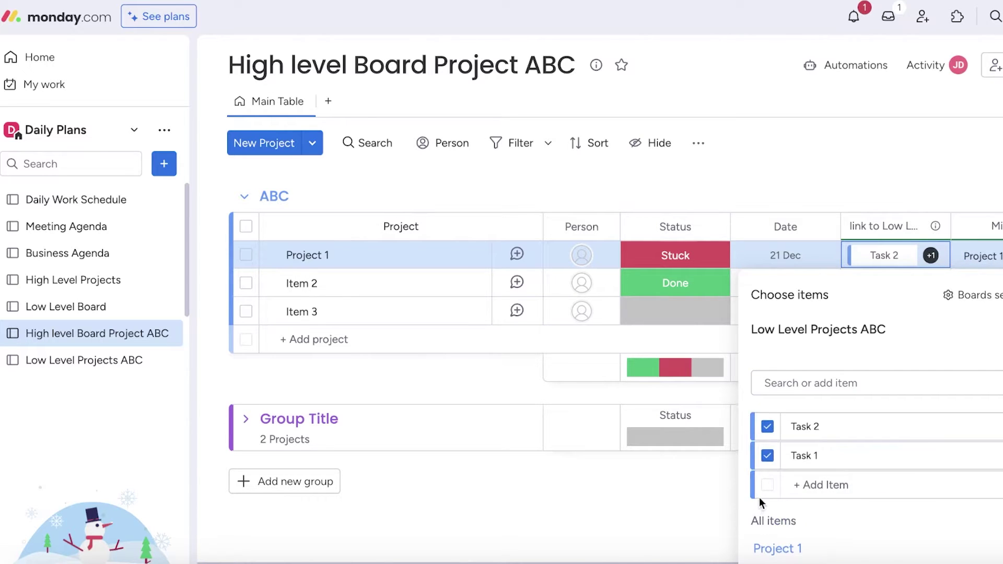
scroll(760, 497, down, 1)
click(728, 146)
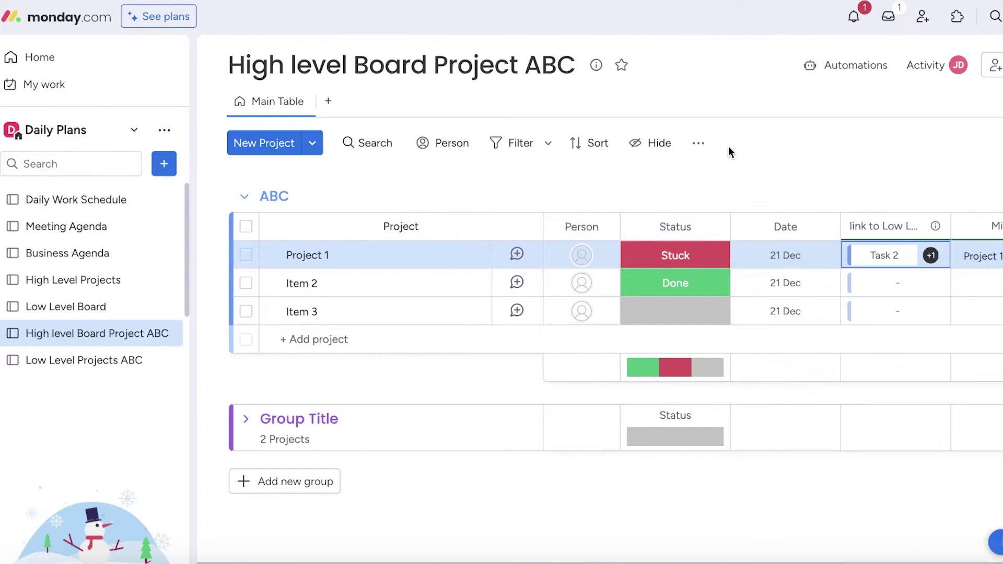
Clear all default values for new items on Low Level Projects ABC
click(82, 360)
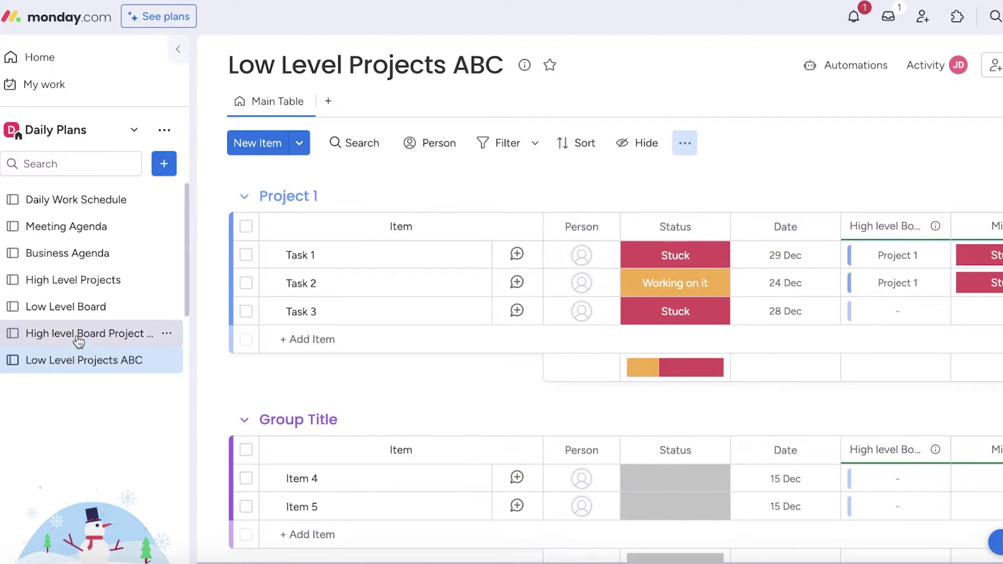
click(78, 334)
click(79, 362)
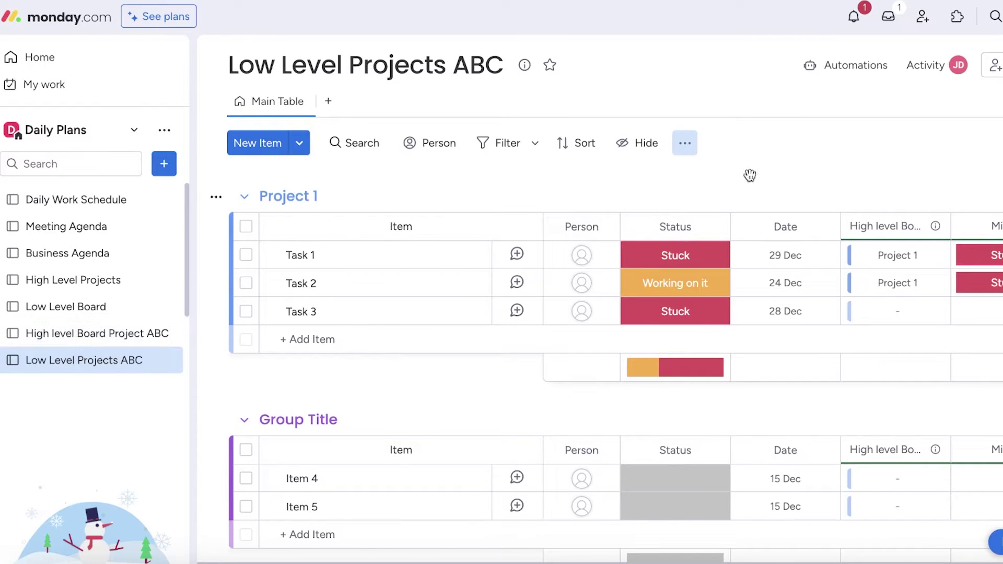
click(685, 151)
click(787, 181)
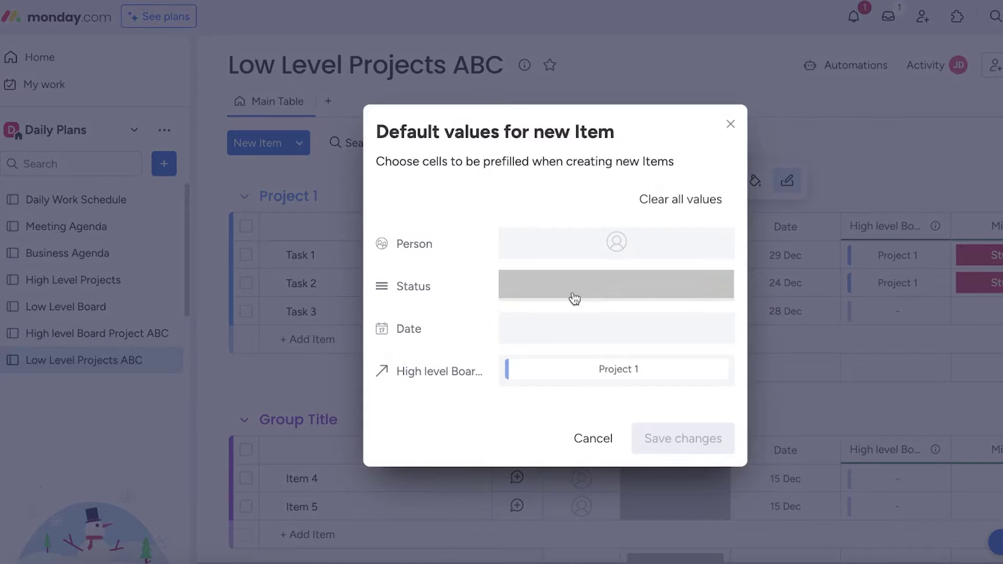
click(679, 199)
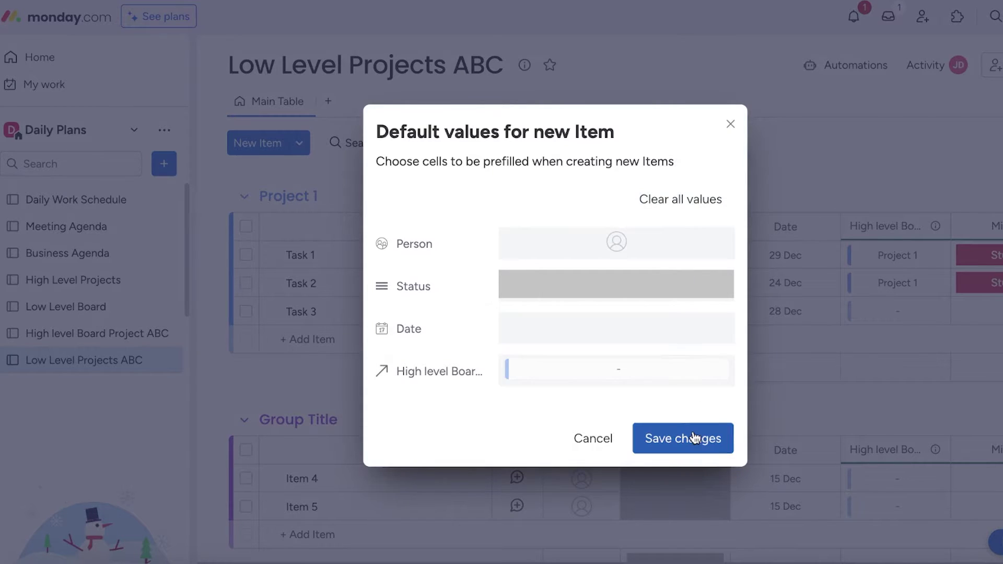
click(833, 189)
Clear all default values for new projects on High level Board Project ABC
click(112, 335)
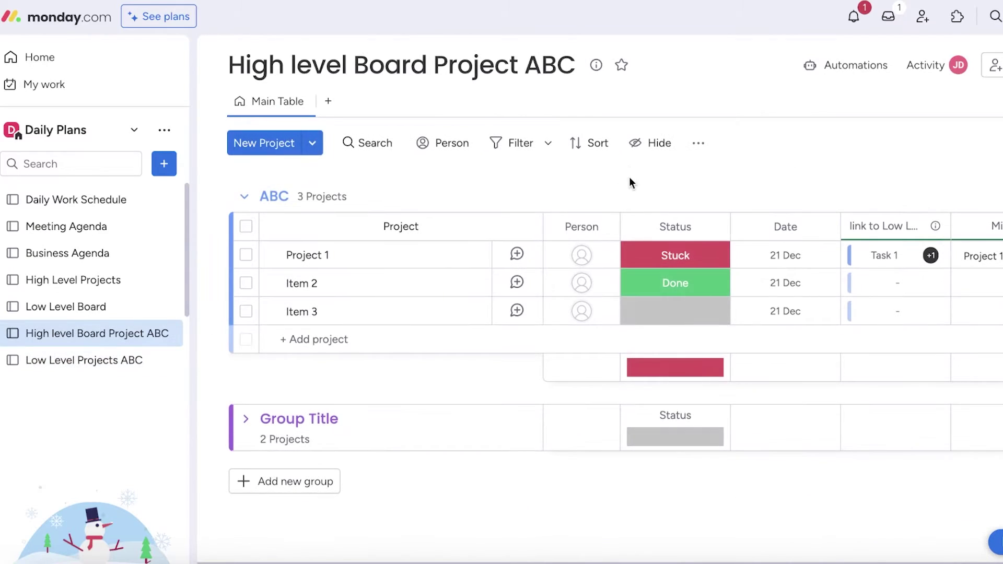
click(697, 145)
click(801, 181)
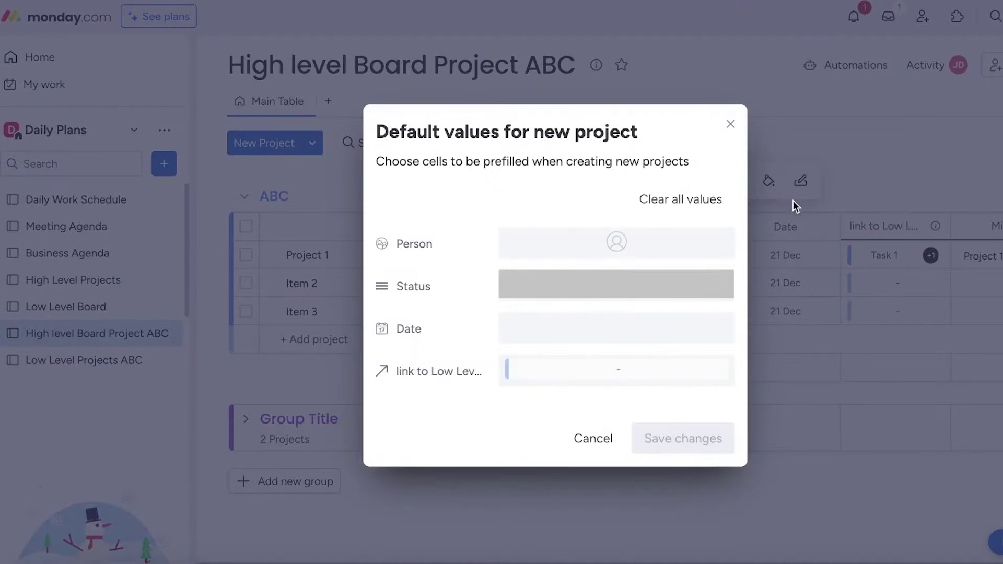
click(710, 200)
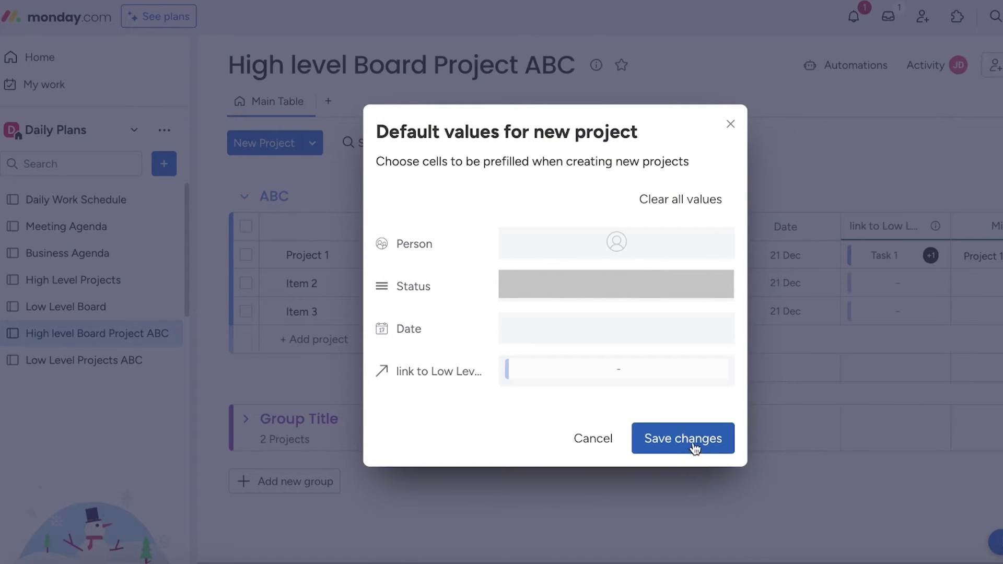
click(731, 123)
Open the linked Task 1 card from Project 1 and look at its status options
click(888, 256)
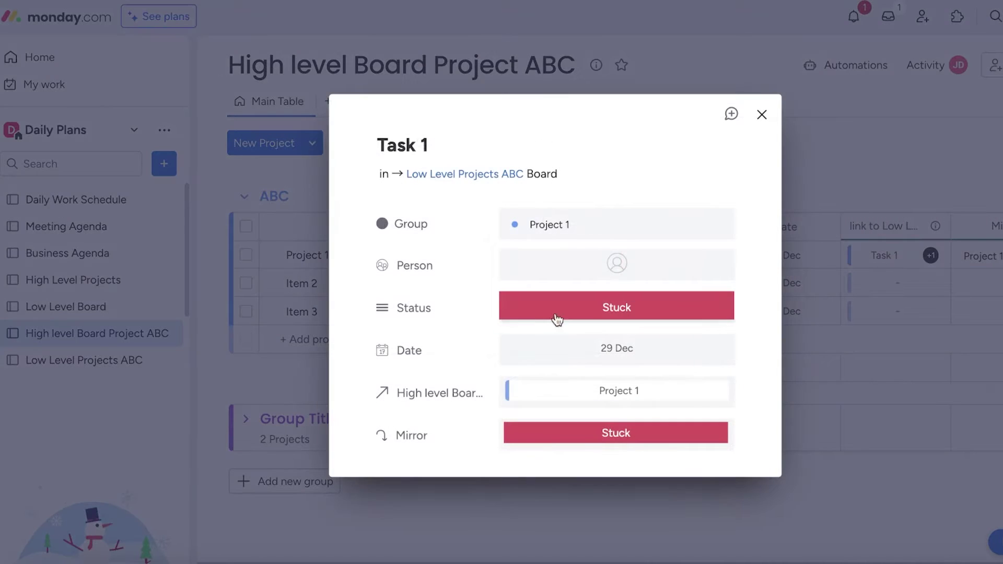
click(601, 298)
click(722, 186)
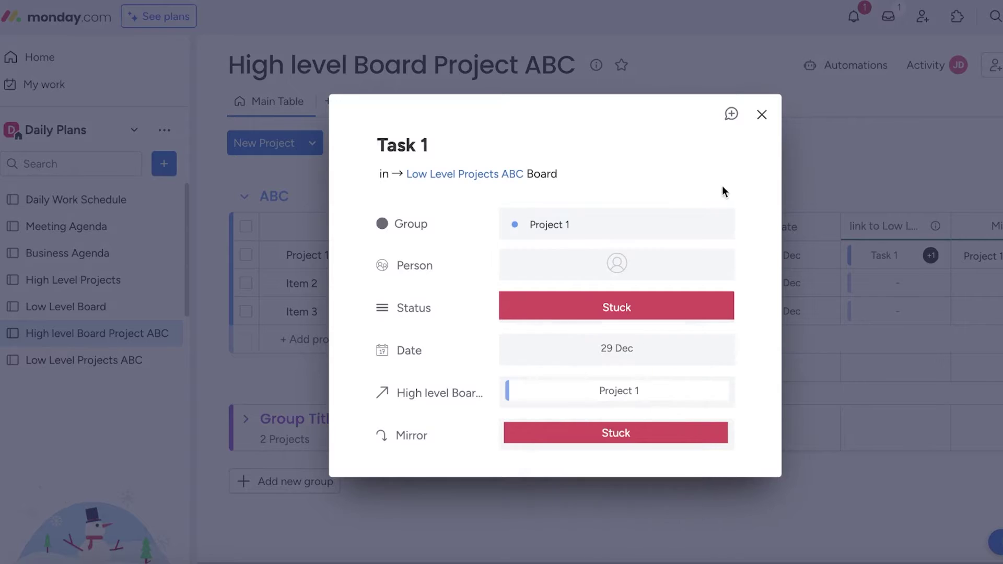
Close the Task 1 card and clear the high-level board links of Task 1 and Task 2 on Low Level Projects ABC
click(761, 115)
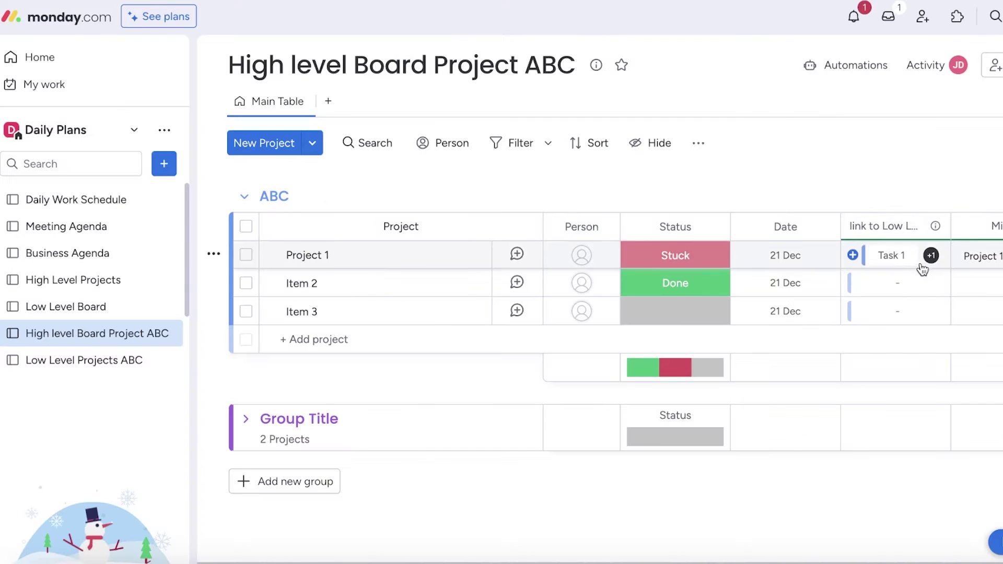
click(73, 360)
click(934, 256)
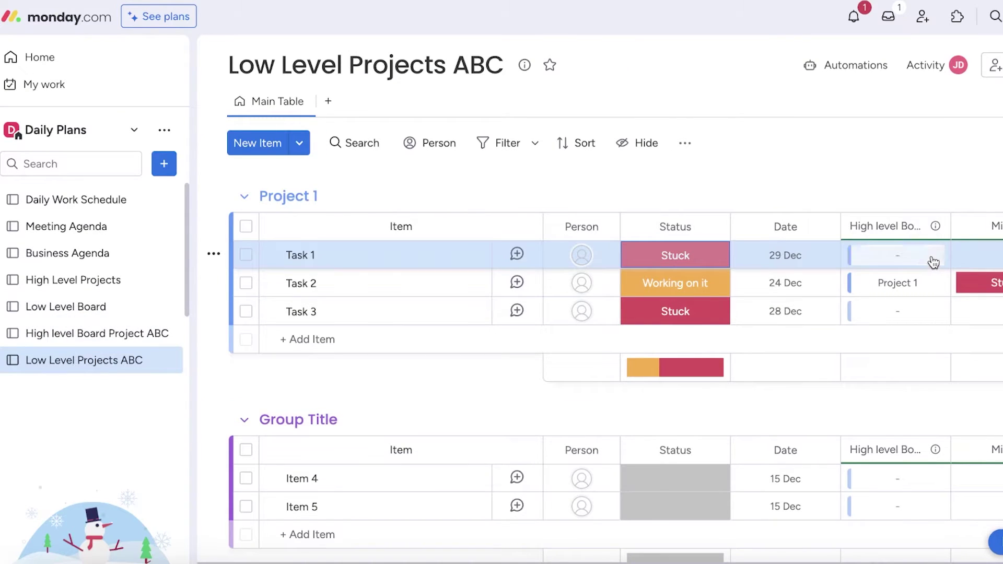
click(935, 283)
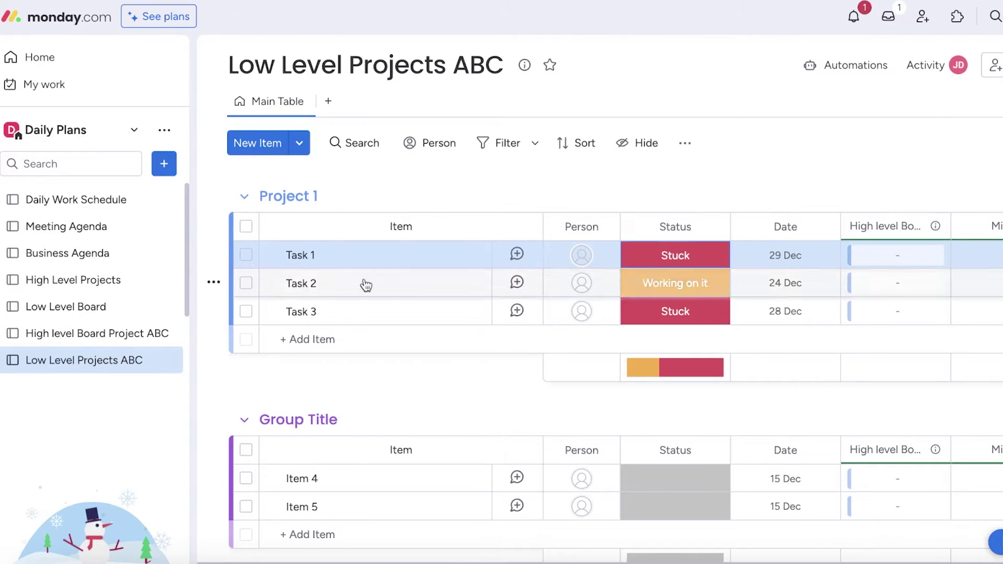
Examine the projects and link column on High level Board Project ABC and return to Low Level Projects ABC
click(167, 334)
click(770, 108)
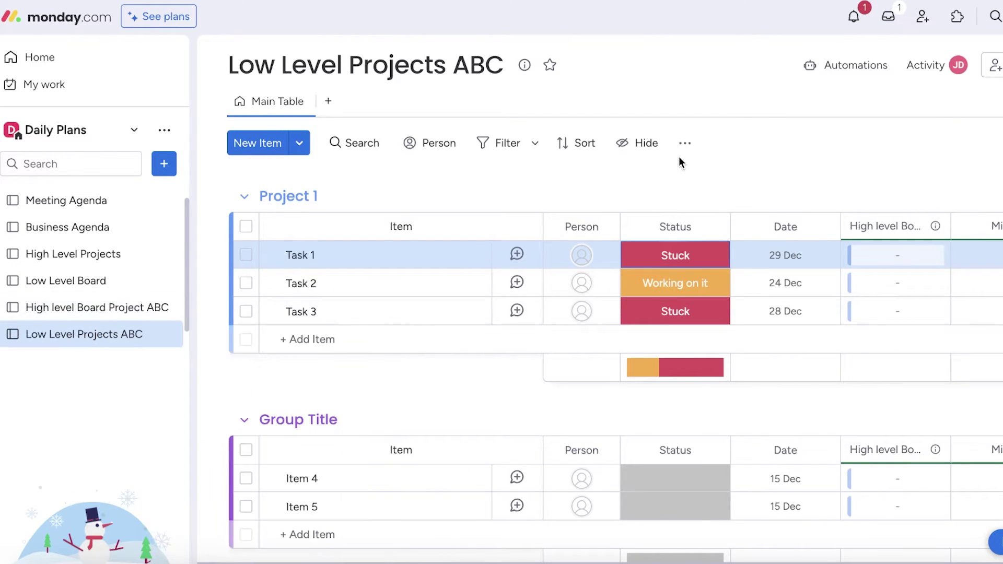
click(685, 143)
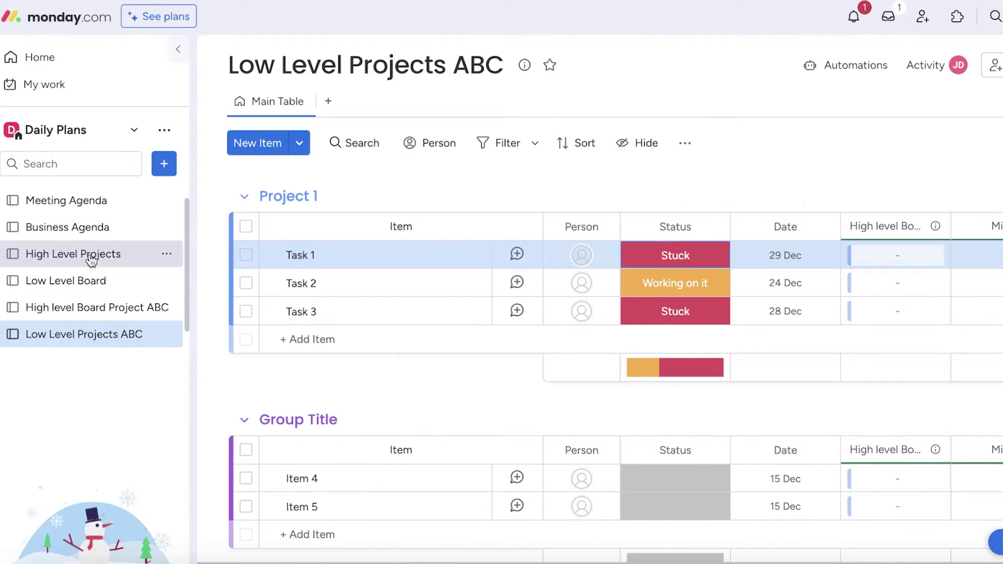
click(55, 317)
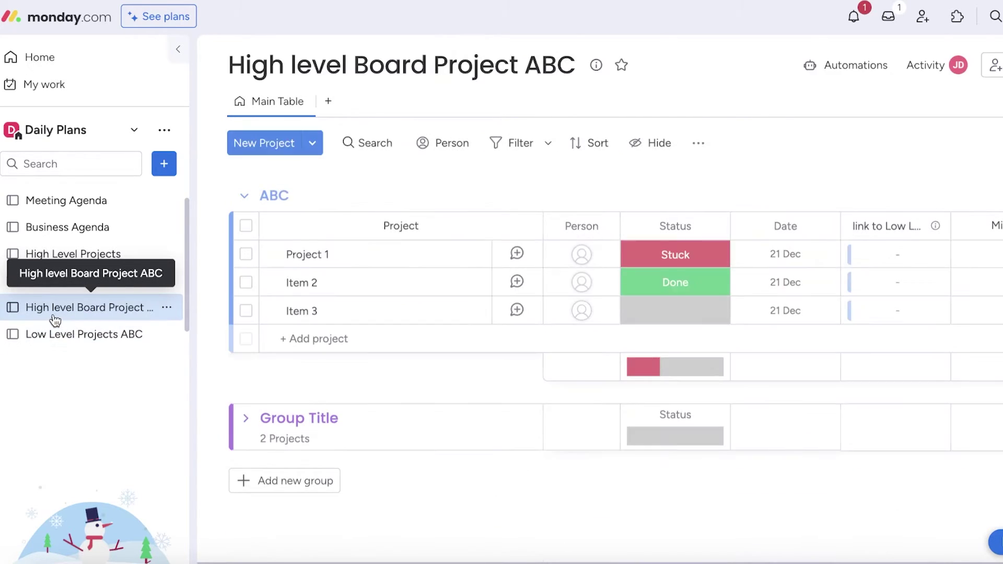
click(62, 328)
click(58, 313)
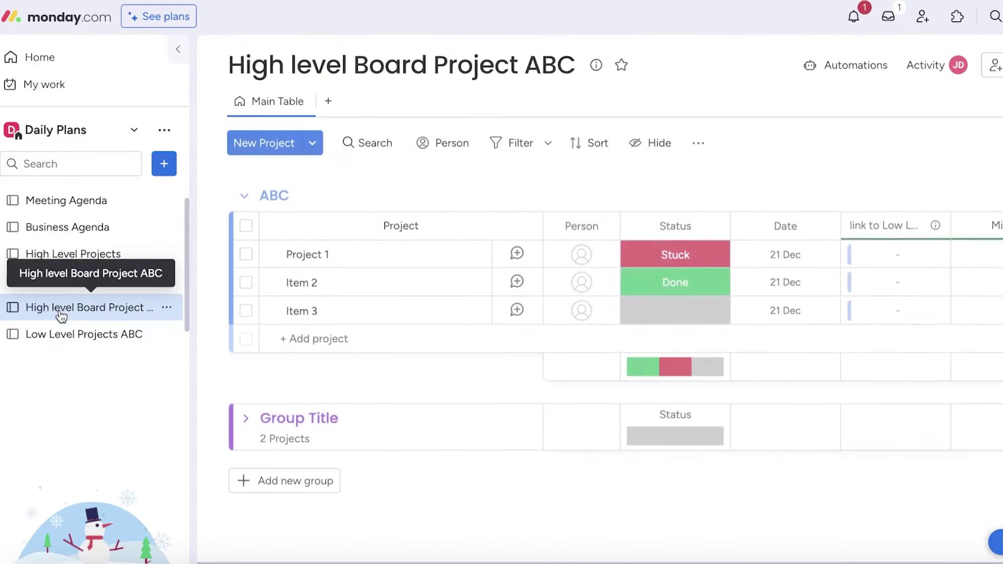
click(55, 337)
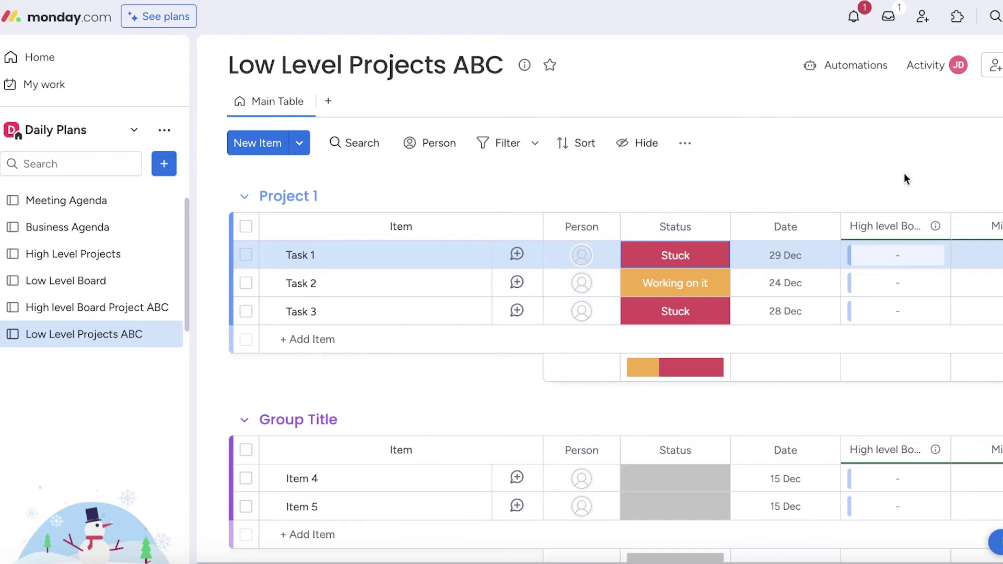
Add a second Status column after the Mirror column on Low Level Projects ABC
click(810, 63)
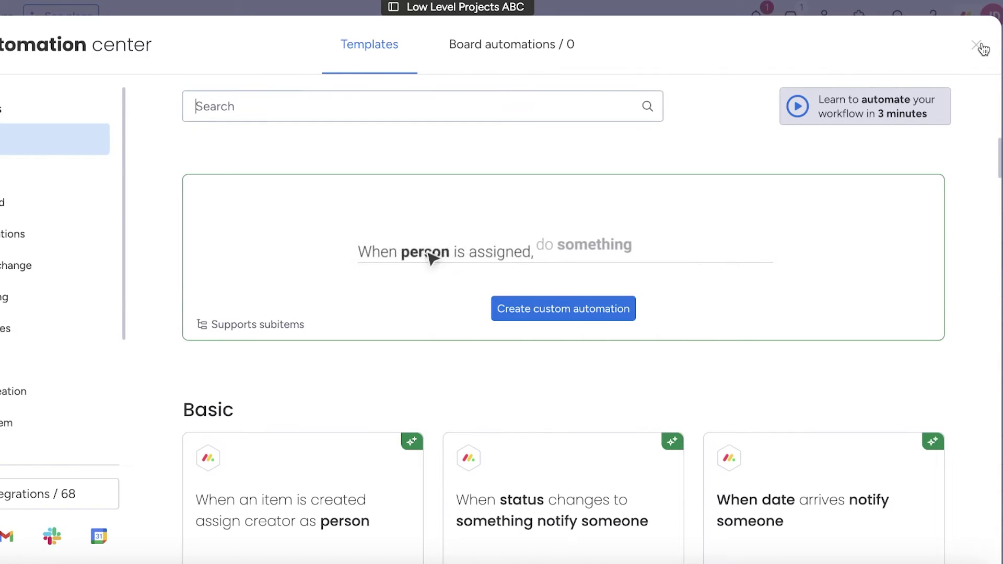
click(982, 49)
click(977, 230)
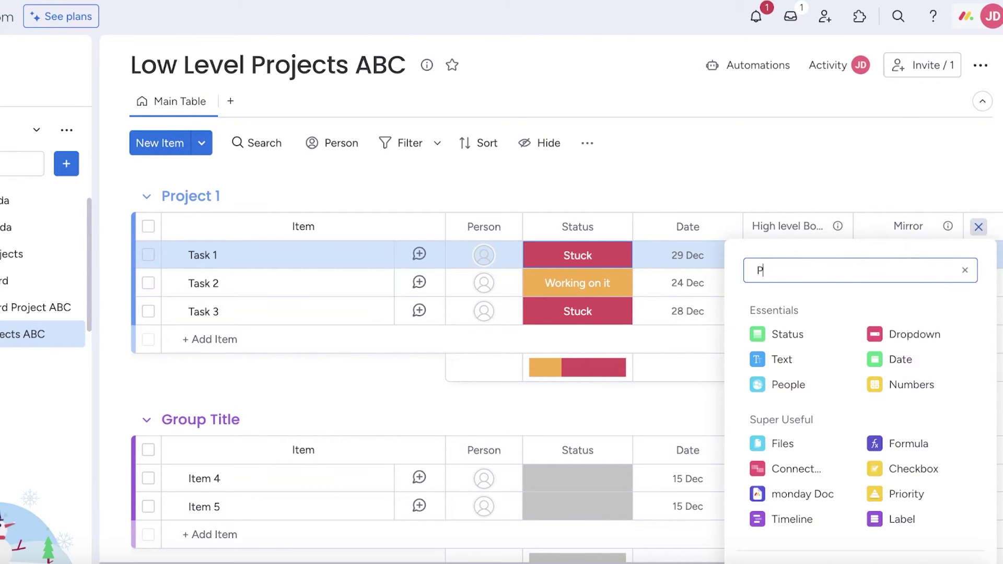
click(811, 339)
Rename the Status 1 column's Done and Working on it labels to Project 1 and Project 2, and delete the Stuck label
click(896, 255)
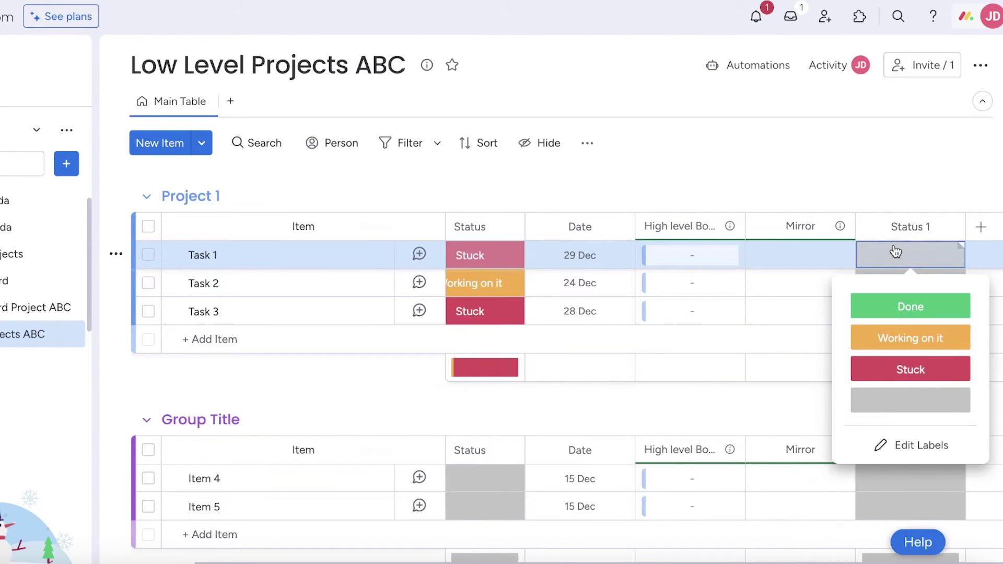
click(919, 446)
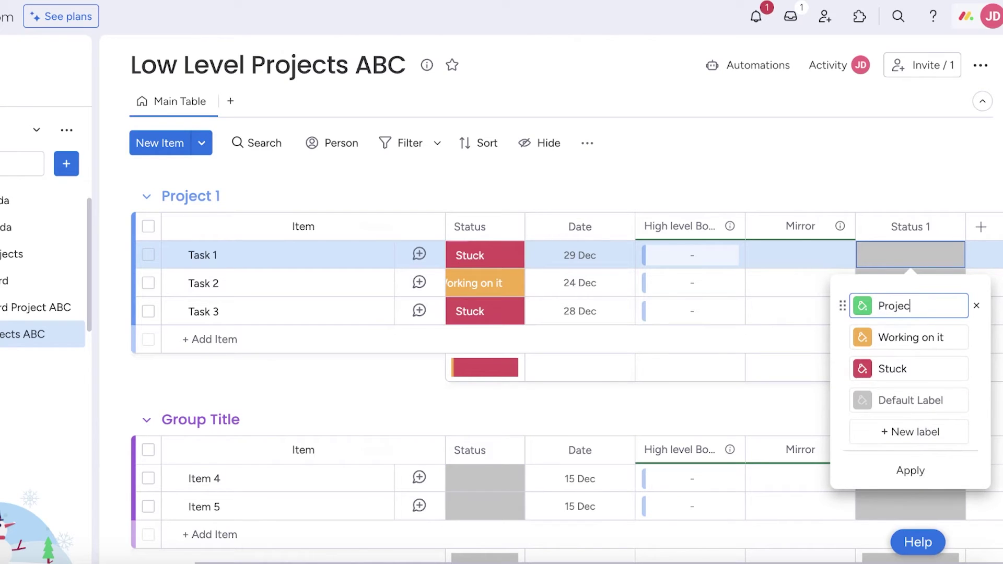
click(935, 233)
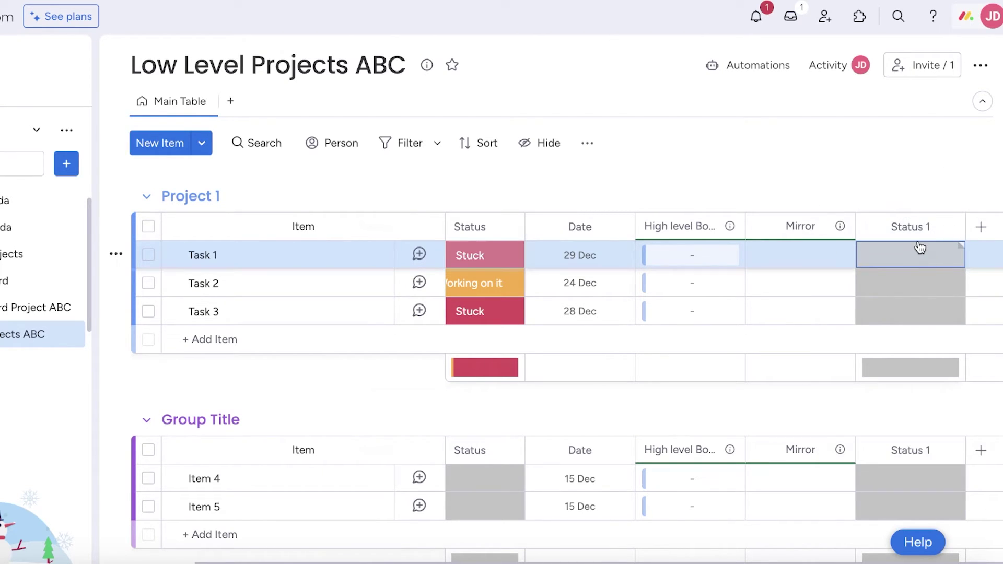
click(918, 248)
click(914, 445)
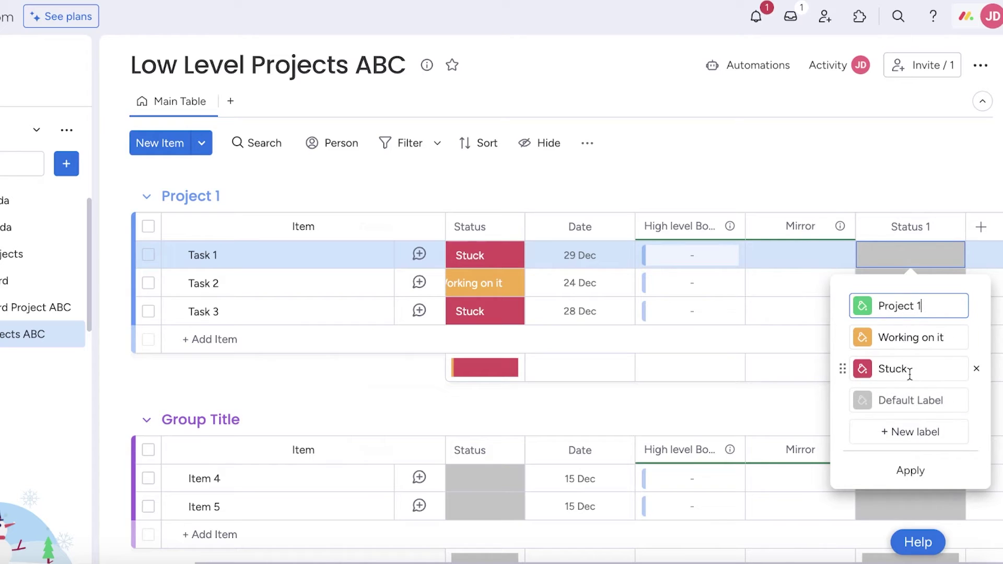
click(977, 369)
click(913, 330)
text(Pro)
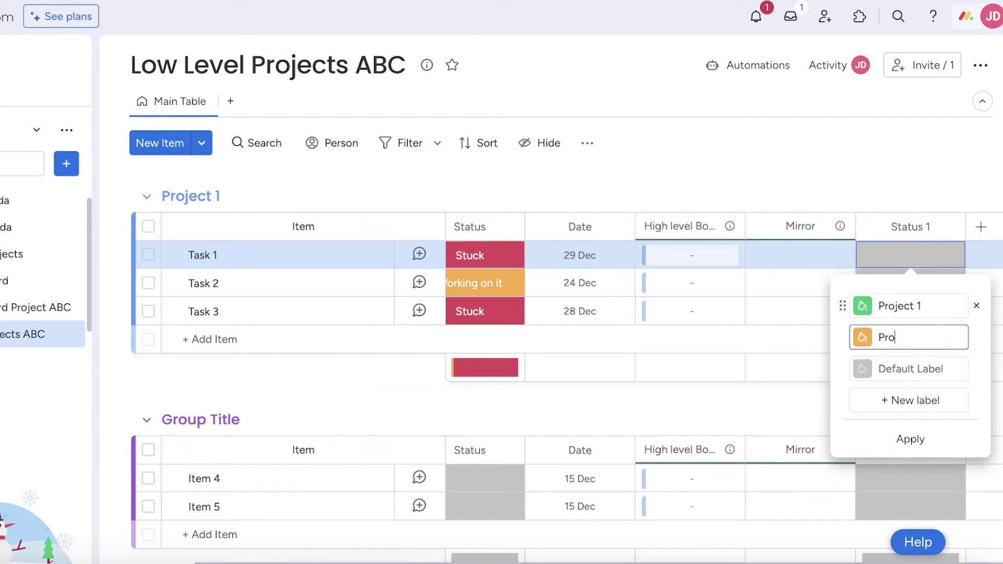
text(ject 2)
key(Return)
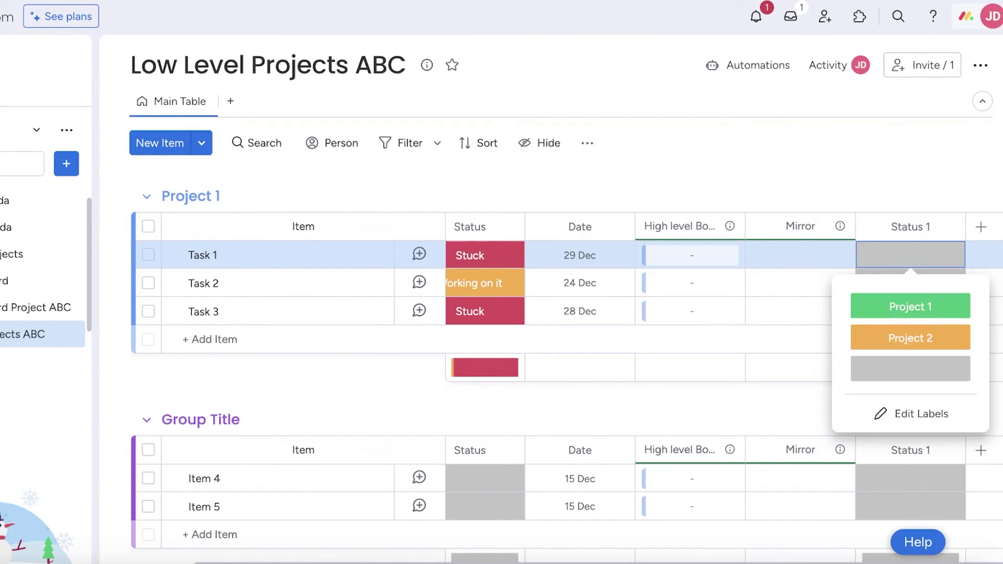
Set Status 1 to Project 1 for Task 1, Task 2 and Task 3
click(913, 258)
click(912, 264)
click(912, 304)
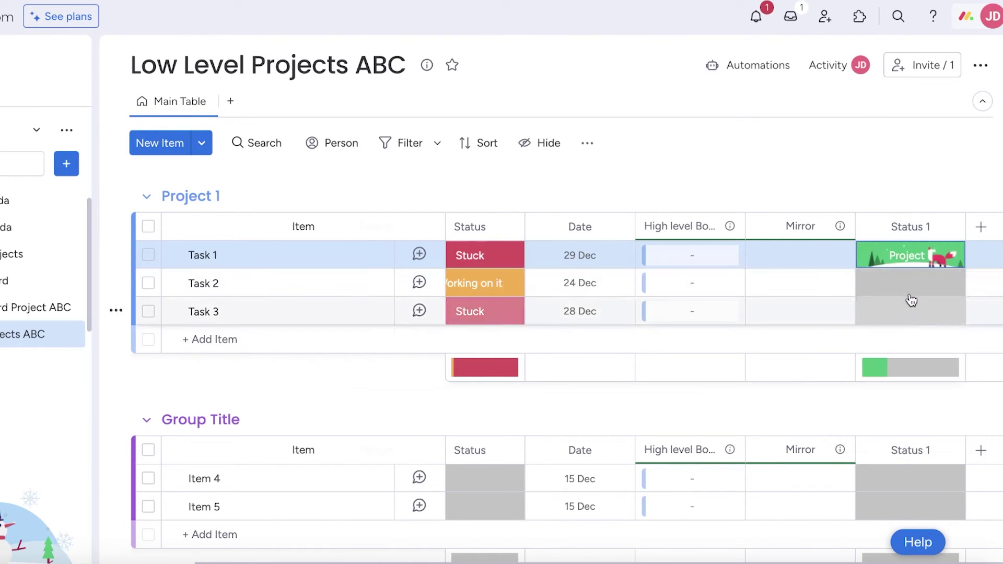
click(912, 293)
click(910, 334)
click(911, 311)
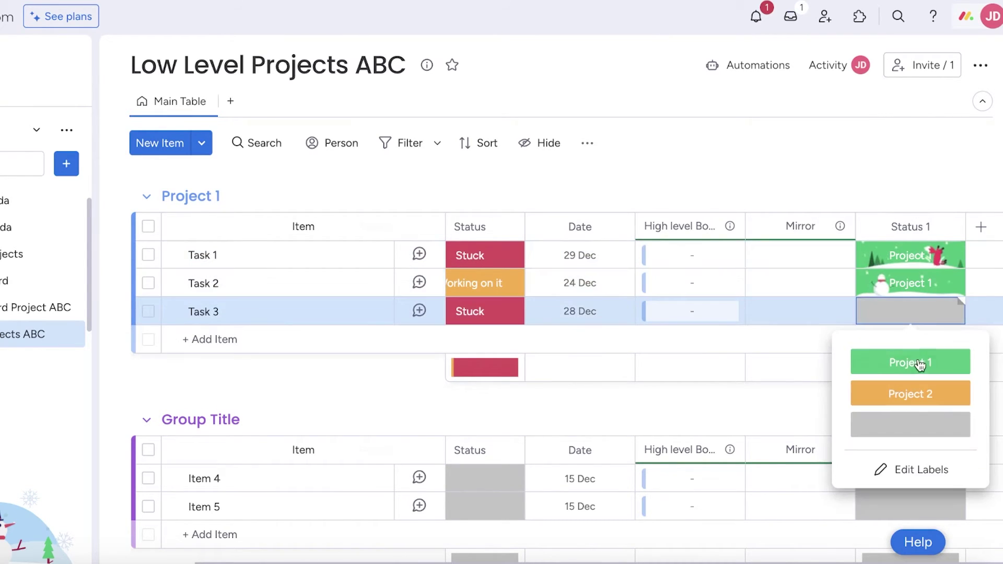
click(920, 366)
click(911, 311)
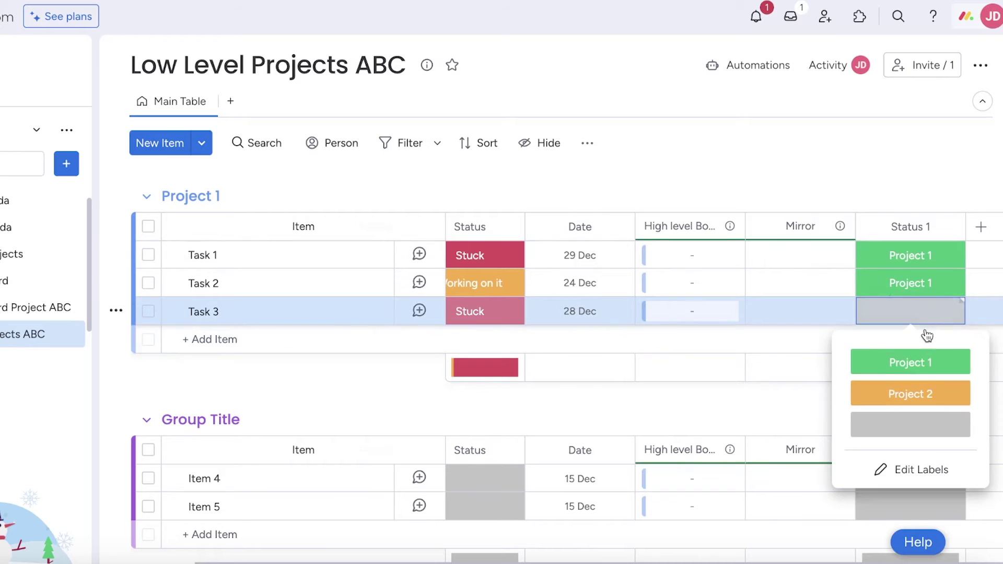
click(911, 362)
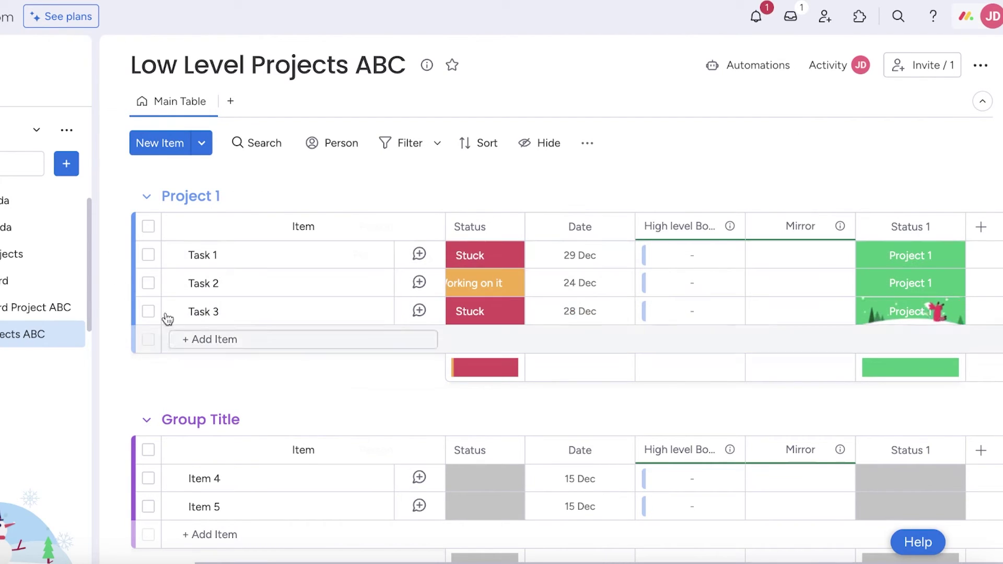
click(774, 65)
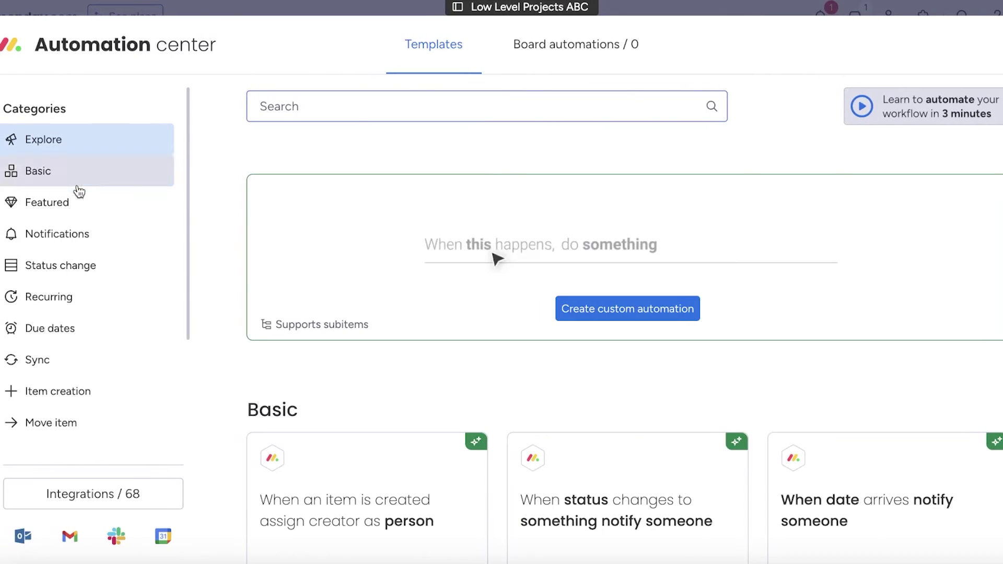
click(73, 278)
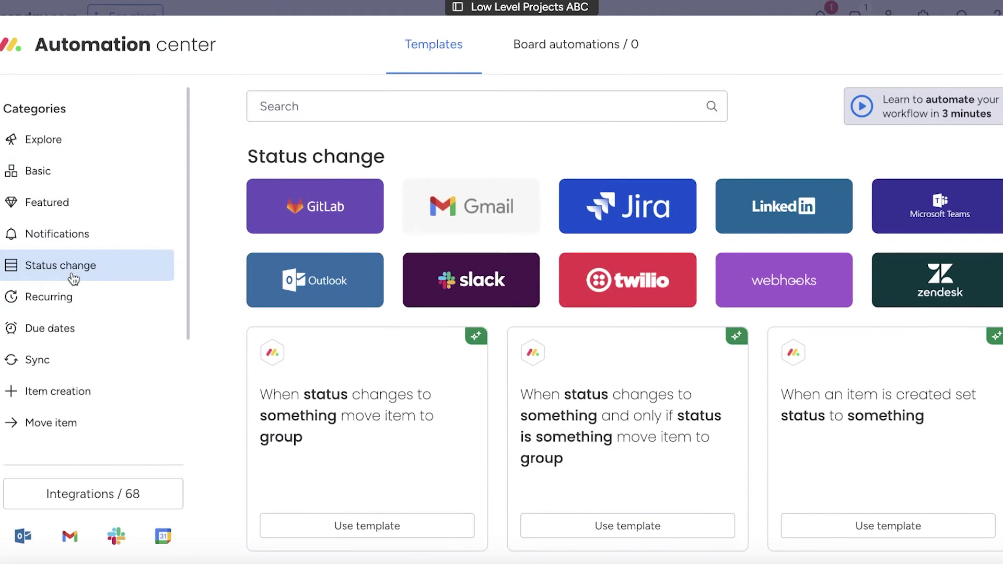
scroll(352, 306, down, 3)
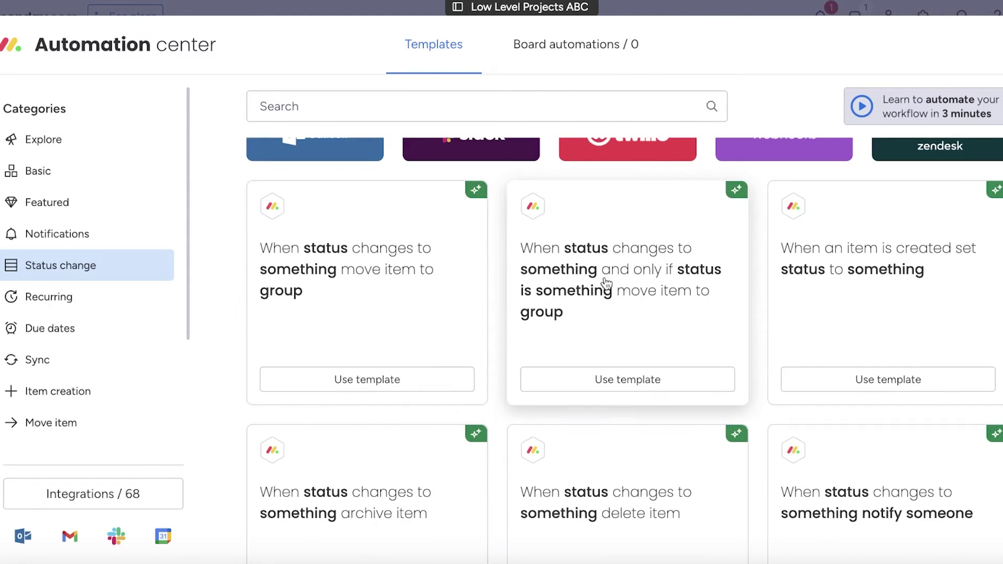
scroll(360, 282, down, 3)
scroll(359, 278, up, 3)
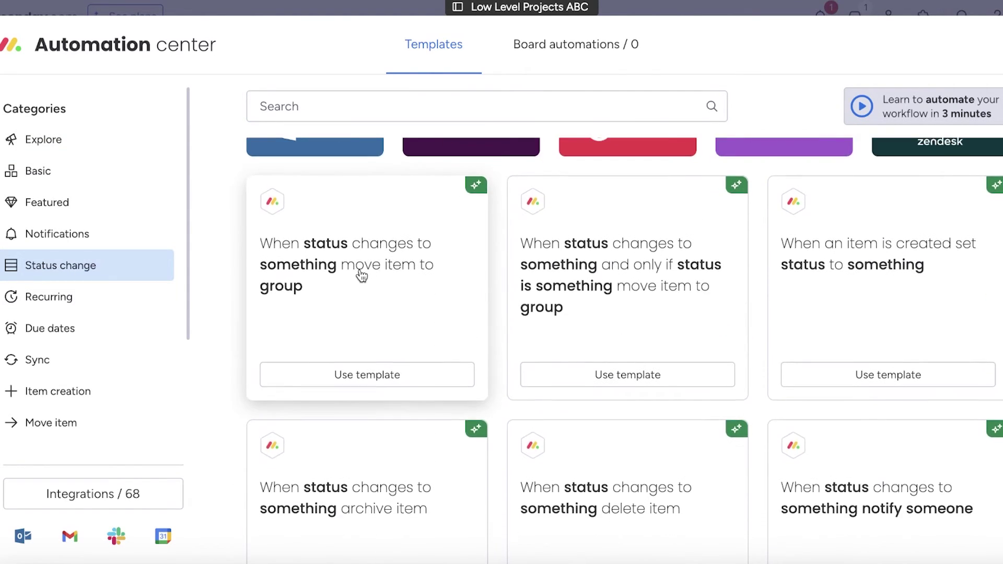
click(347, 286)
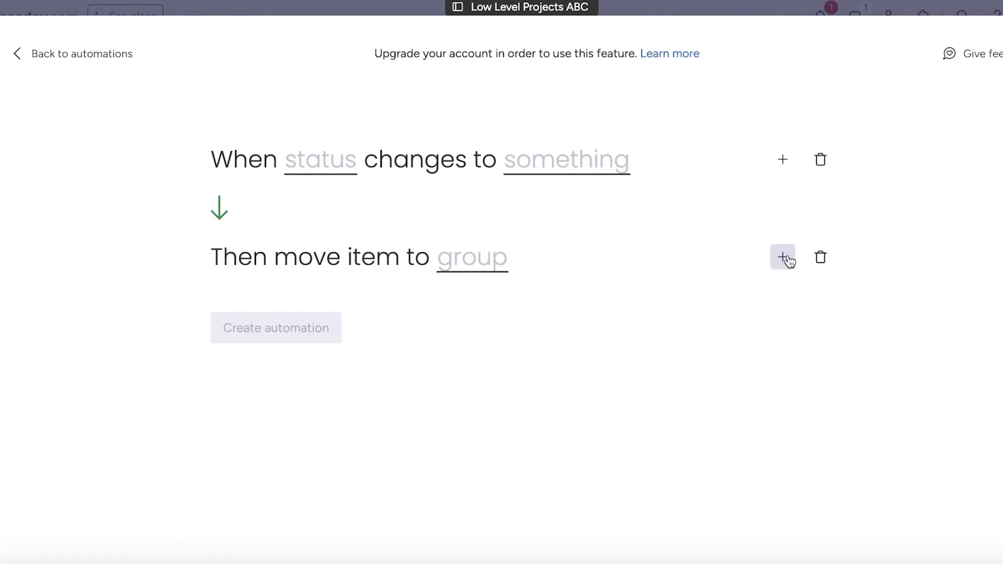
click(820, 257)
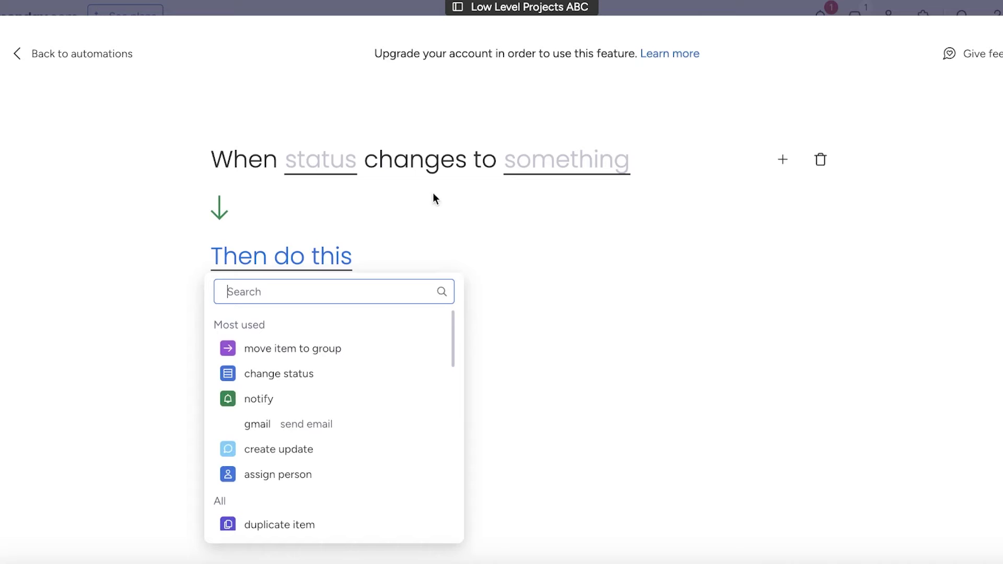
click(310, 179)
click(320, 164)
click(320, 164)
click(343, 252)
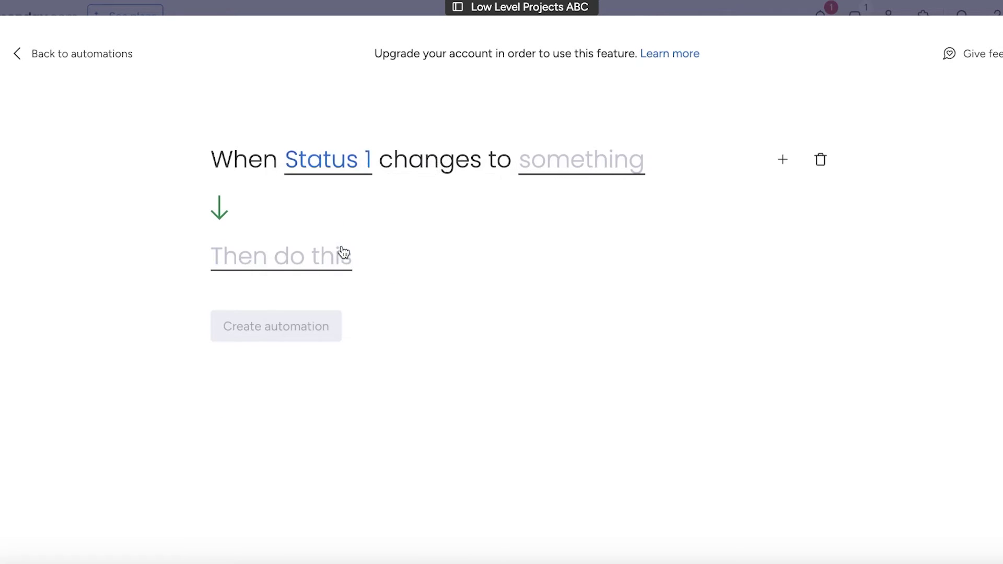
click(839, 5)
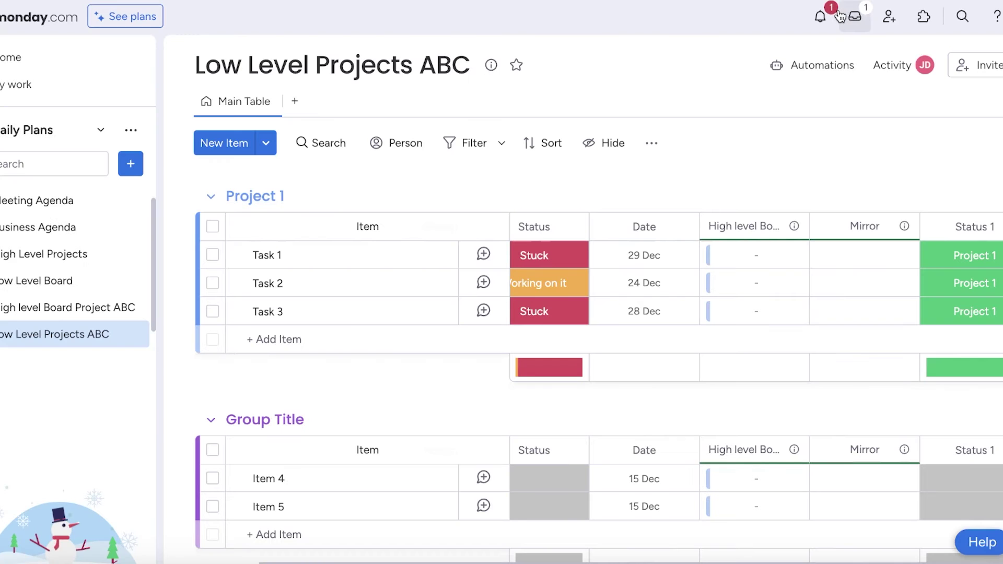
Rename the Status 1 column to "Project title"
click(988, 229)
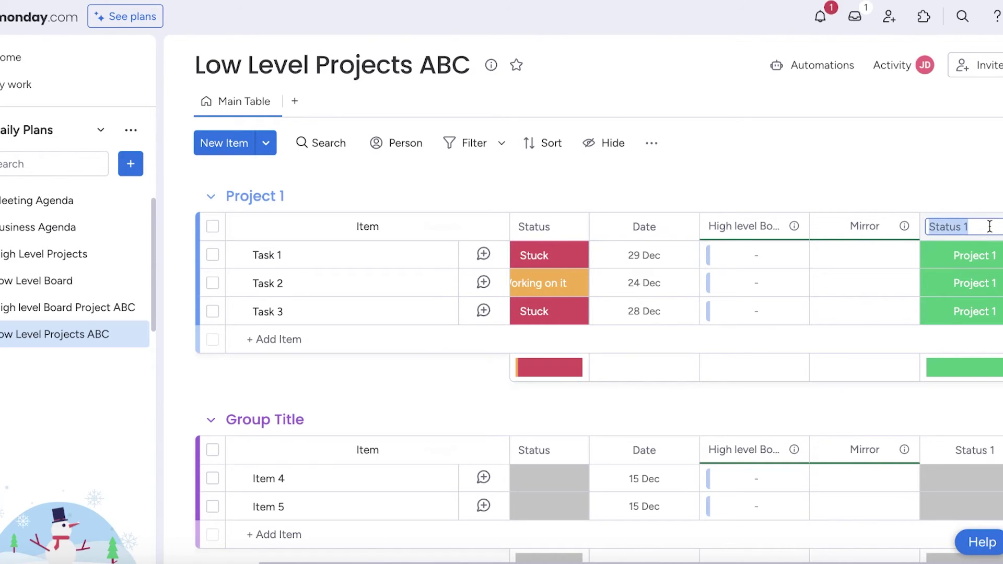
text(Porject Title)
key(ctrl+a)
text(P)
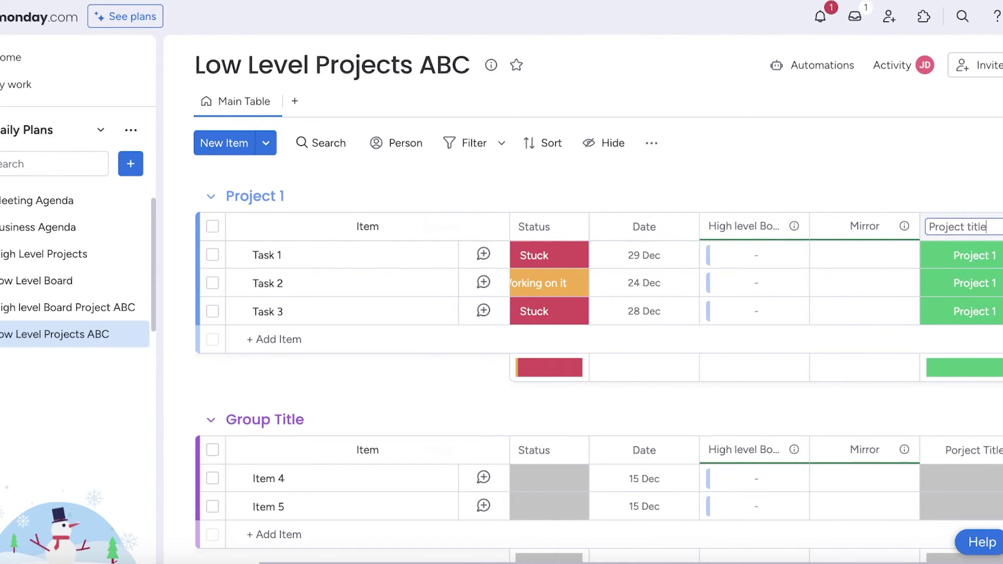
click(935, 150)
Start an automation from the status-change template that moves an item to a group, and remove its move action
click(823, 65)
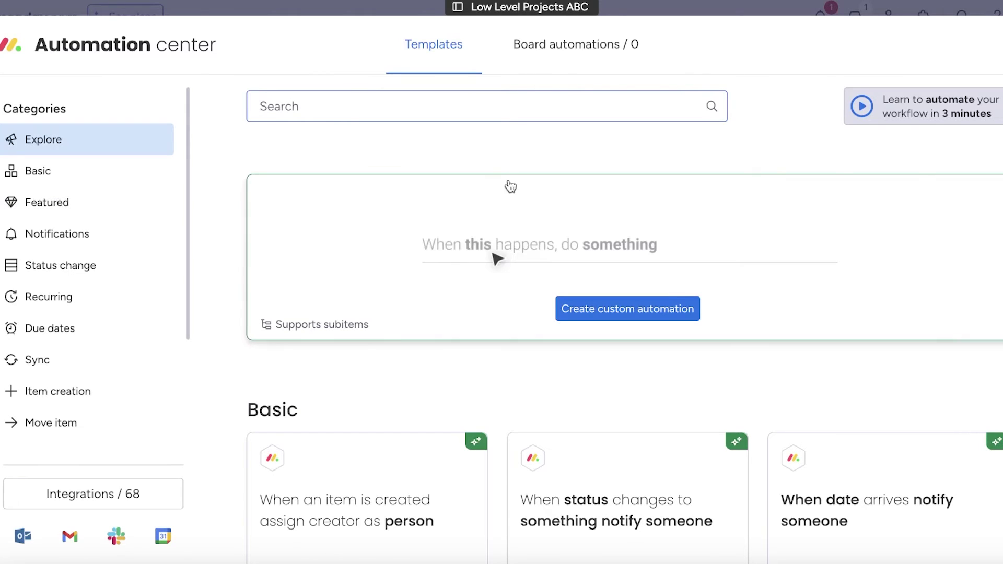
click(48, 235)
click(57, 265)
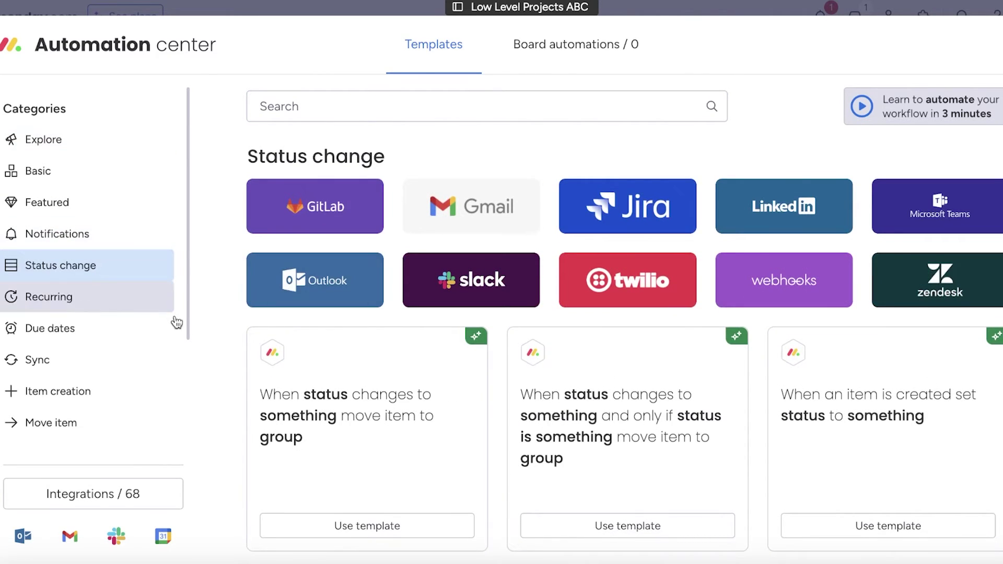
scroll(358, 278, down, 4)
click(358, 278)
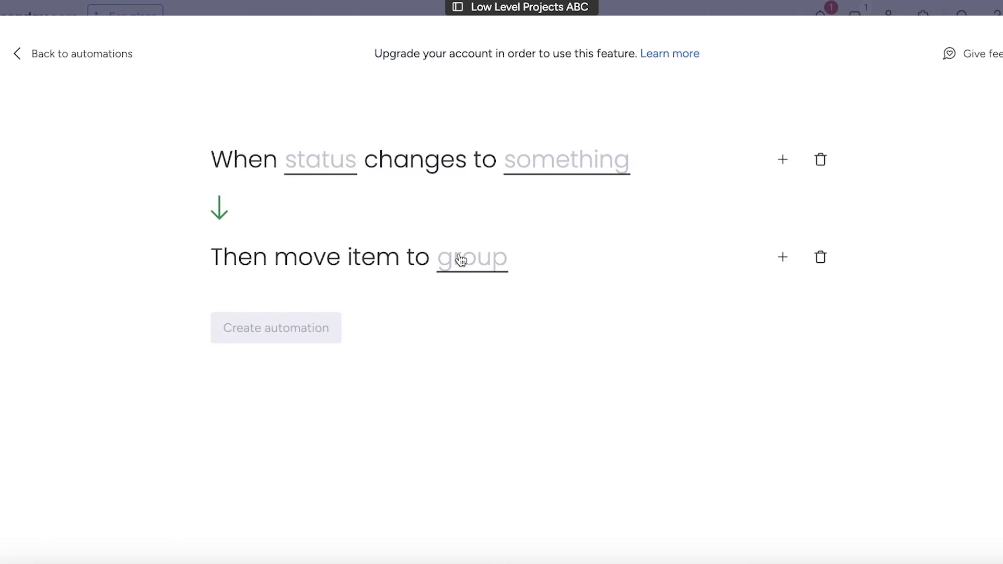
click(821, 257)
Set the automation's trigger to fire when Project title changes to Project 1
click(313, 162)
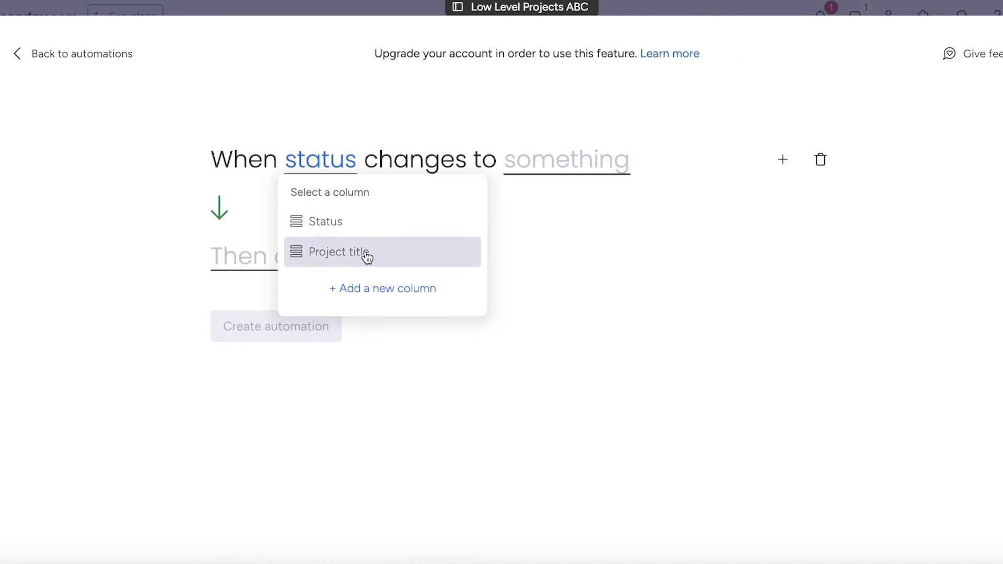
click(351, 227)
click(308, 154)
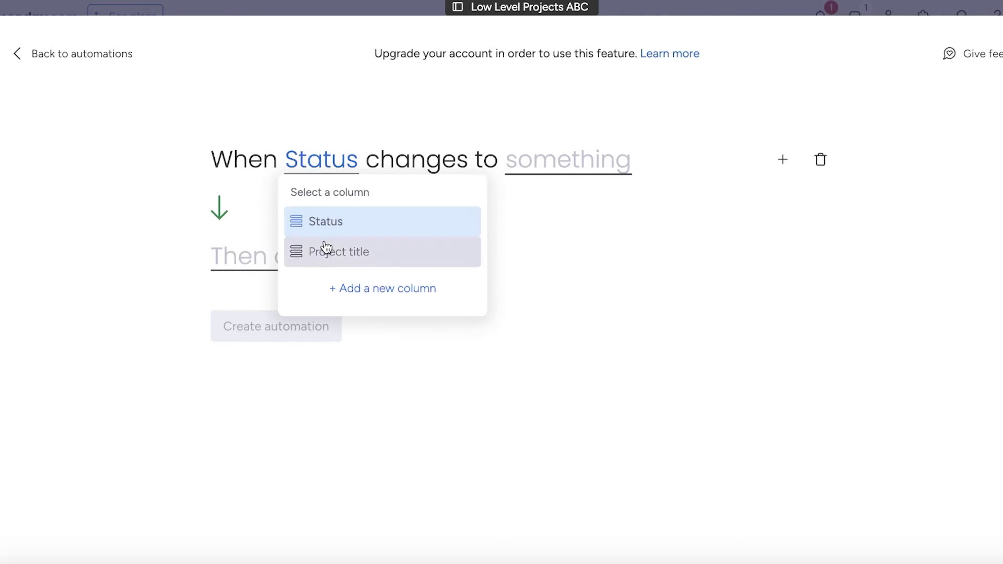
click(324, 249)
click(620, 163)
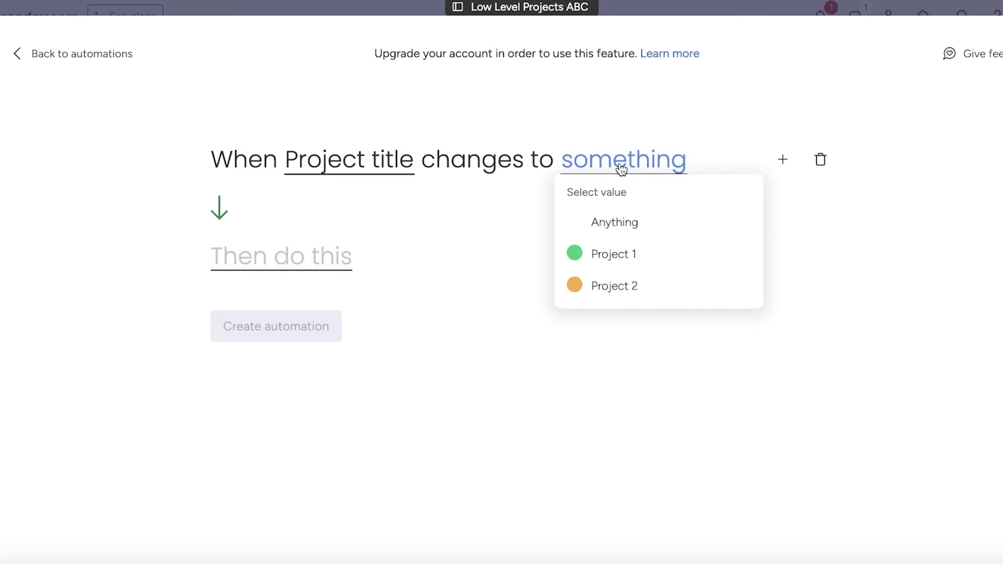
click(623, 254)
Try to add a condition to the Project title trigger, searching the conditions for "board" and "high"
click(784, 160)
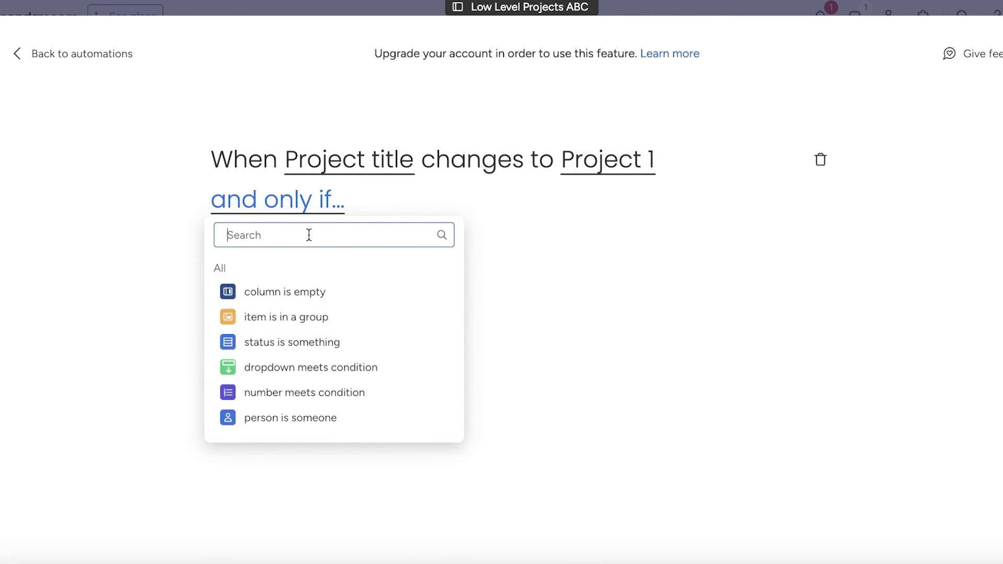
text(board)
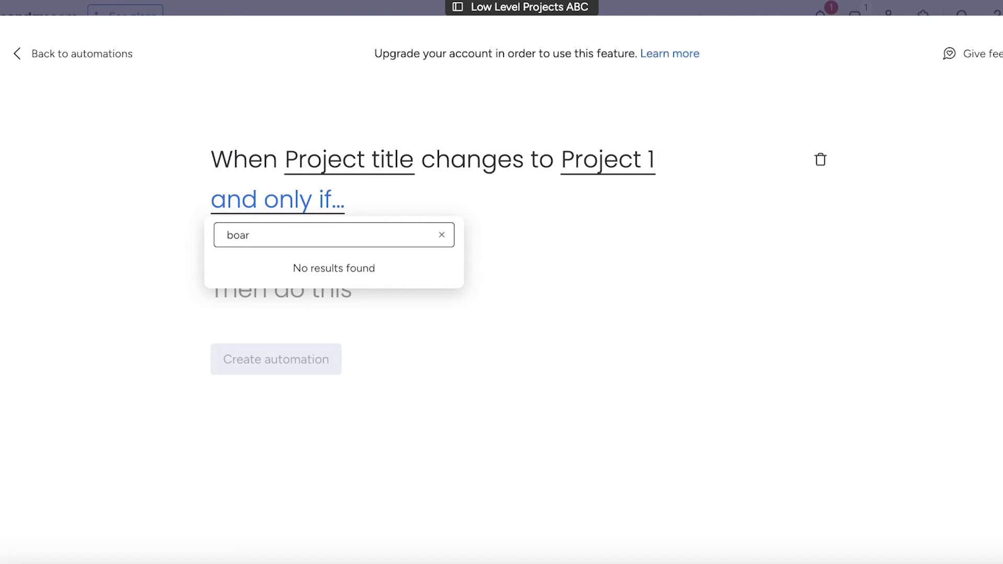
key(BackSpace)
text(high)
key(Escape)
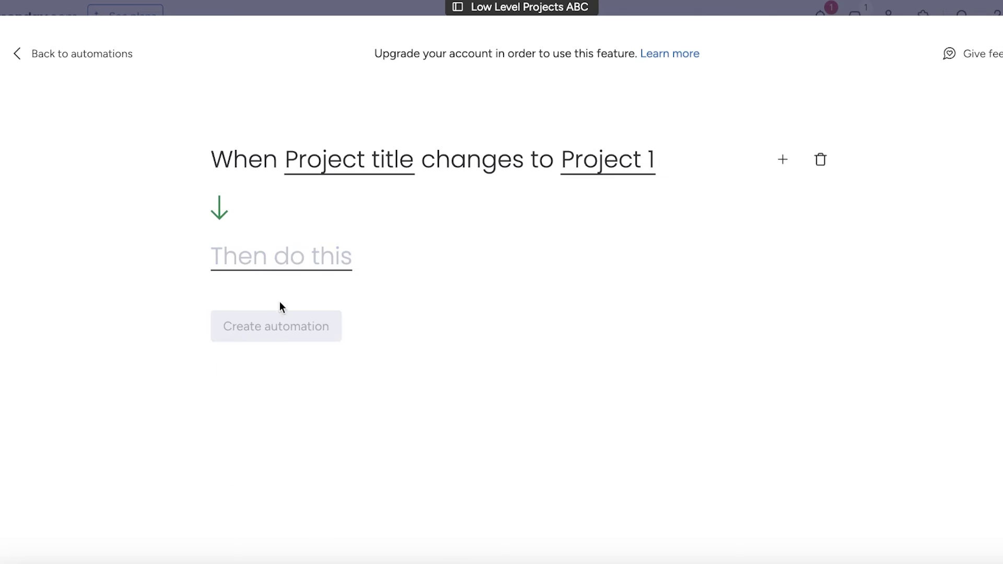
Search the automation's available actions for "board"
click(281, 264)
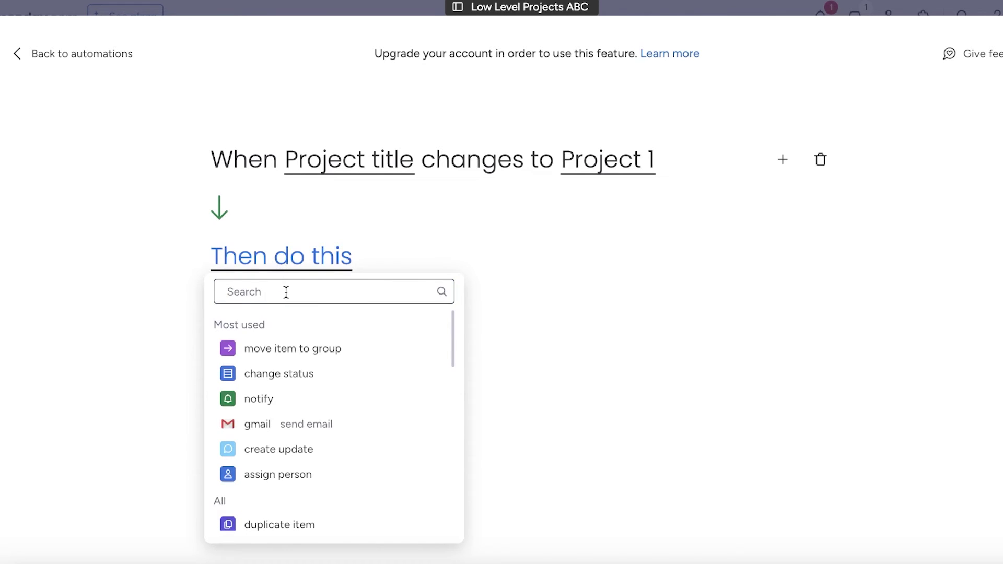
text(o)
key(BackSpace)
text(boar)
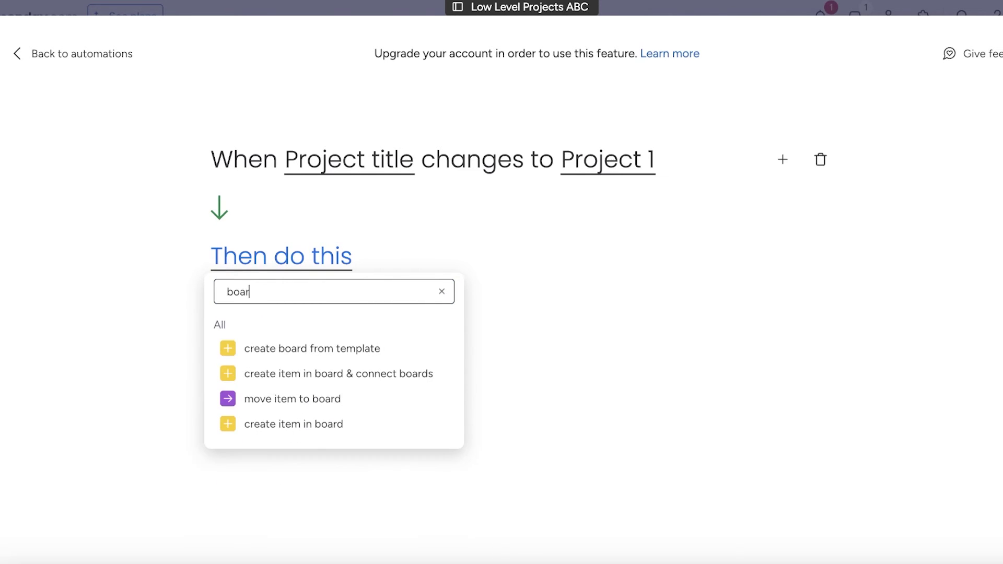
text(d)
key(BackSpace)
key(BackSpace)
Look through the full list of automation actions, search it for "hig", and leave the automation without creating it
scroll(311, 434, down, 5)
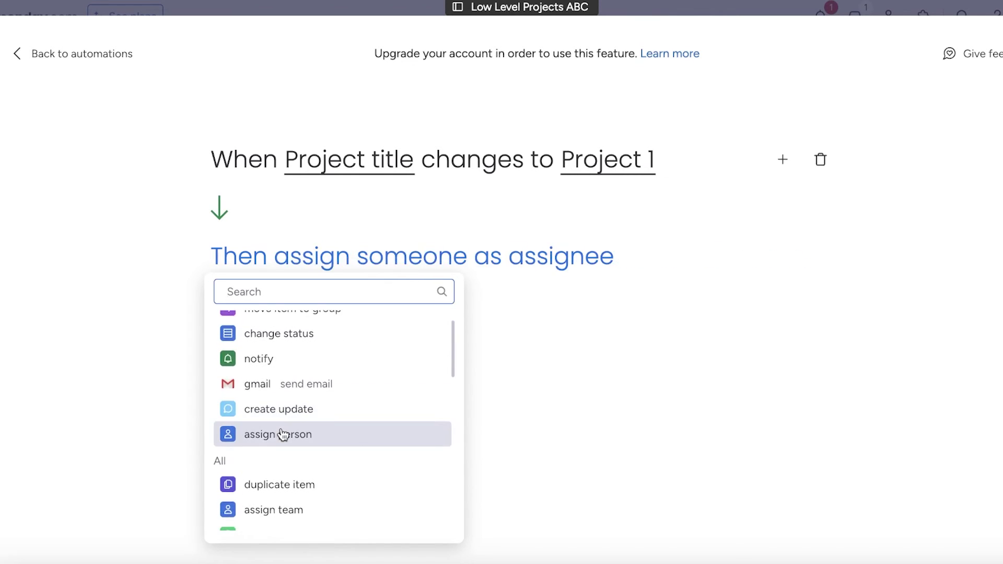
scroll(282, 382, up, 1)
scroll(305, 418, down, 7)
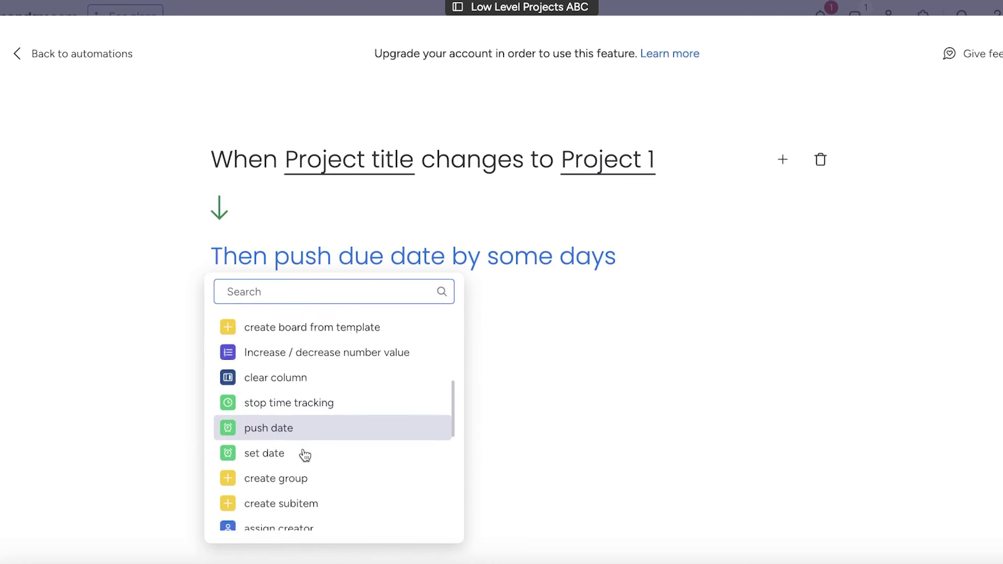
scroll(290, 452, down, 2)
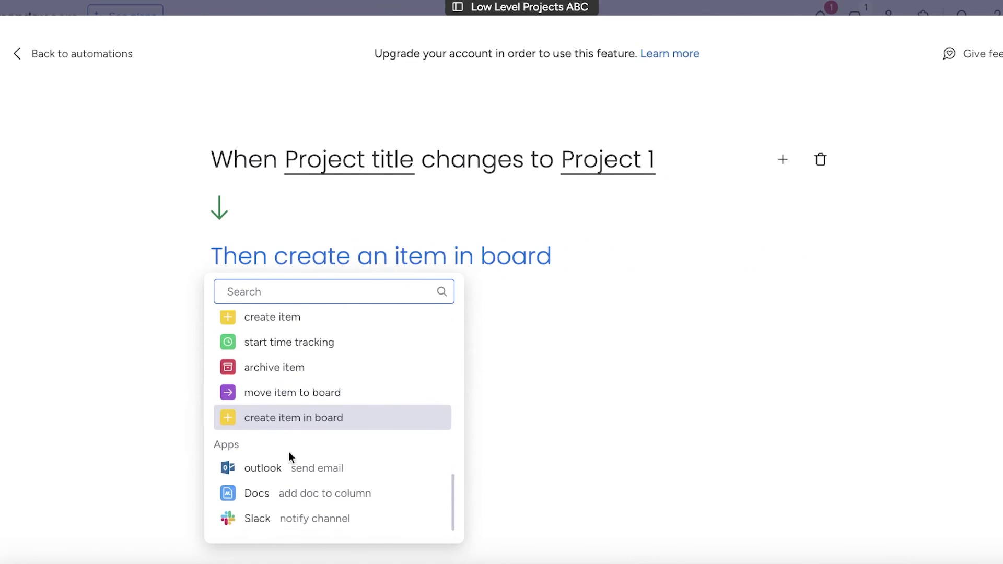
scroll(291, 460, up, 8)
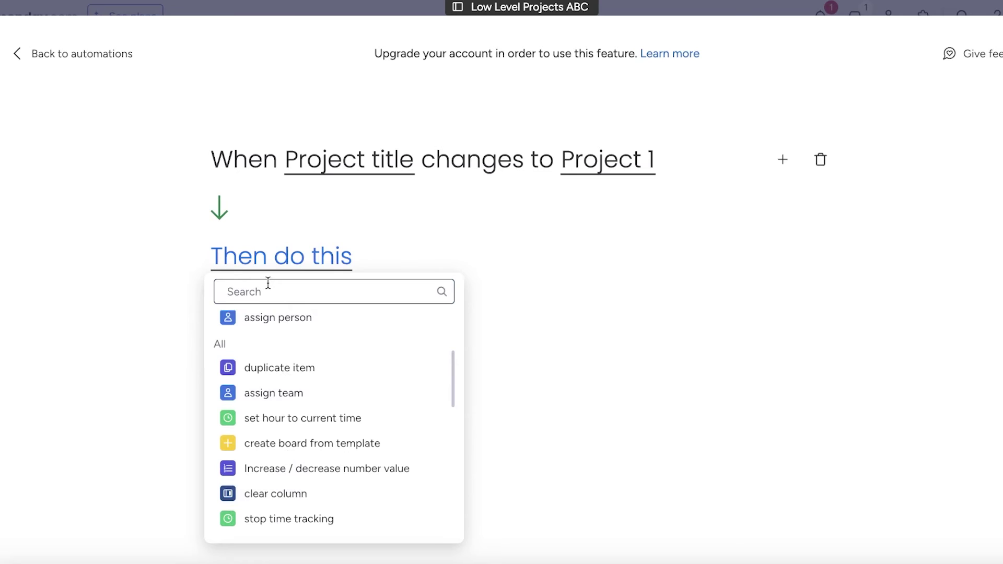
text(gh)
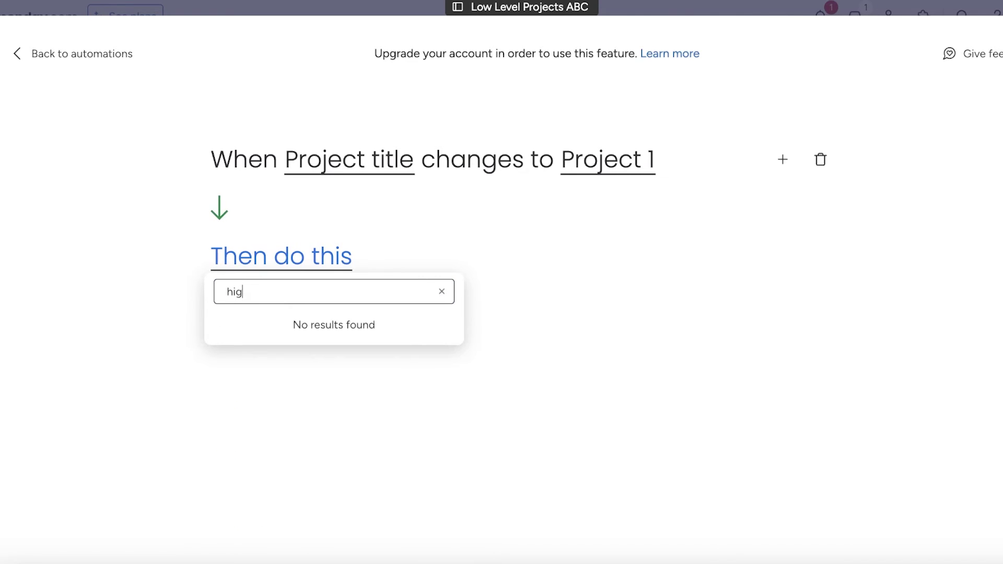
key(BackSpace)
key(BackSpace)
key(BackSpace)
key(Escape)
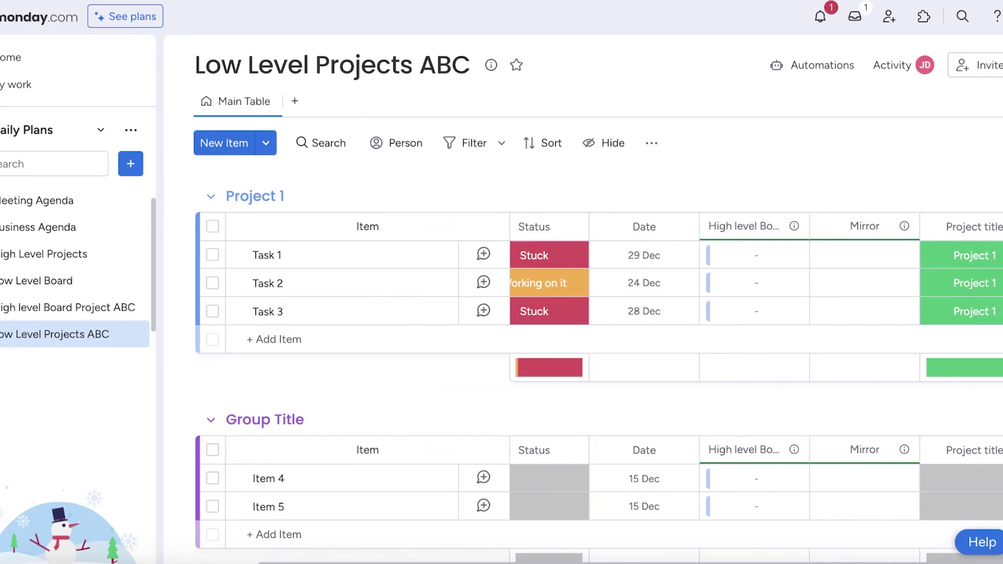
Add a column with a two-way connection to High level Board Project ABC, plus a mirror column showing that board's Status
click(999, 227)
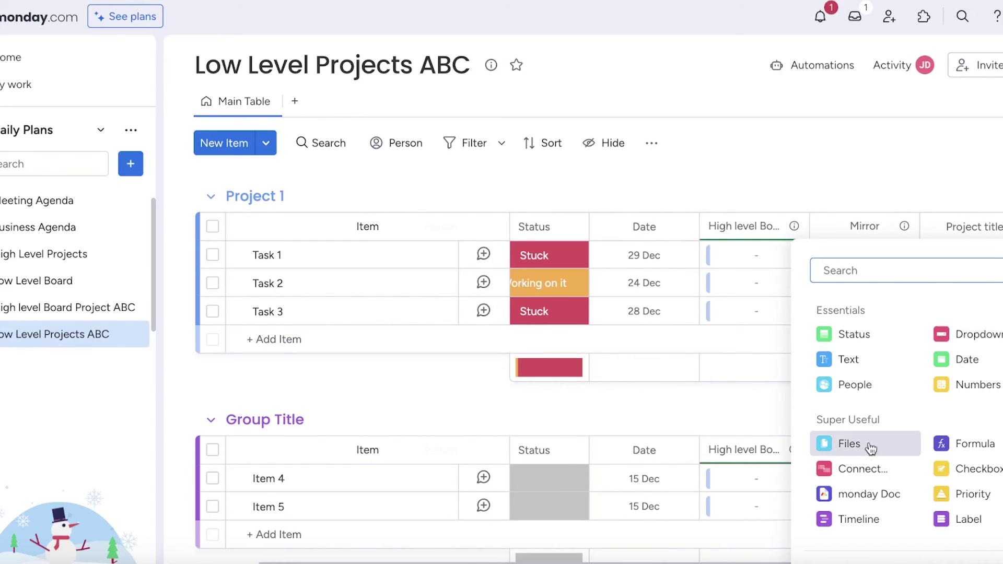
click(878, 471)
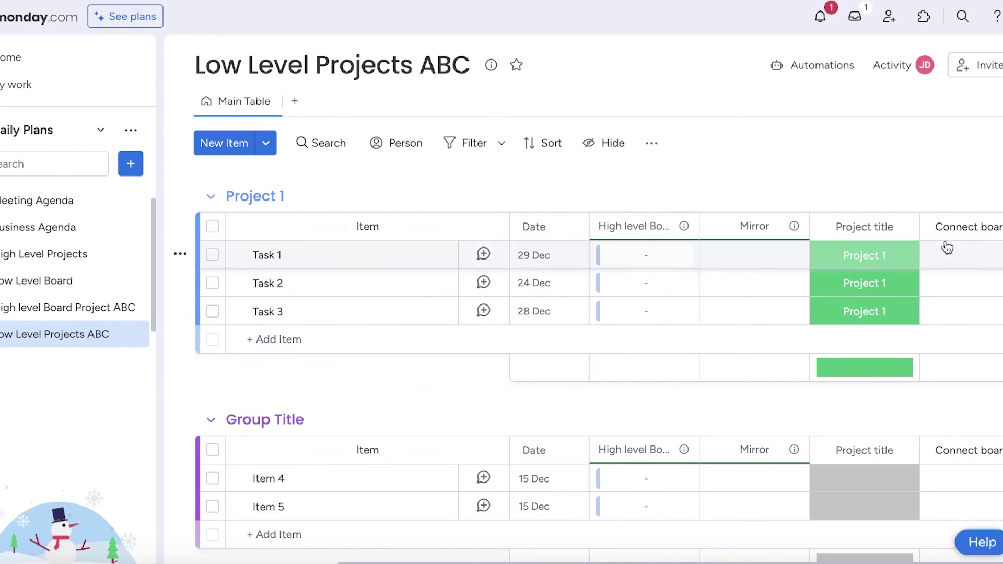
click(824, 421)
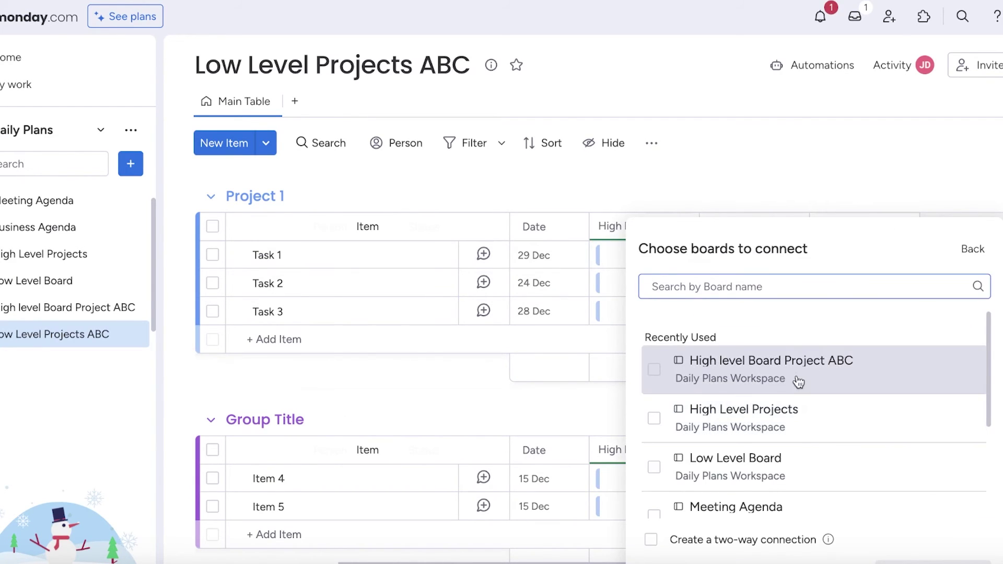
click(774, 378)
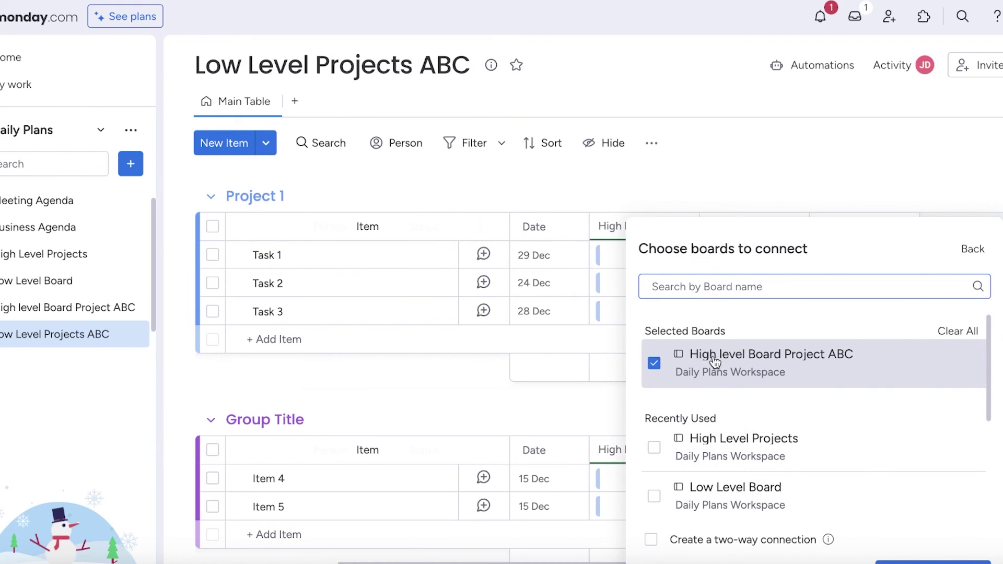
scroll(739, 335, down, 4)
click(747, 543)
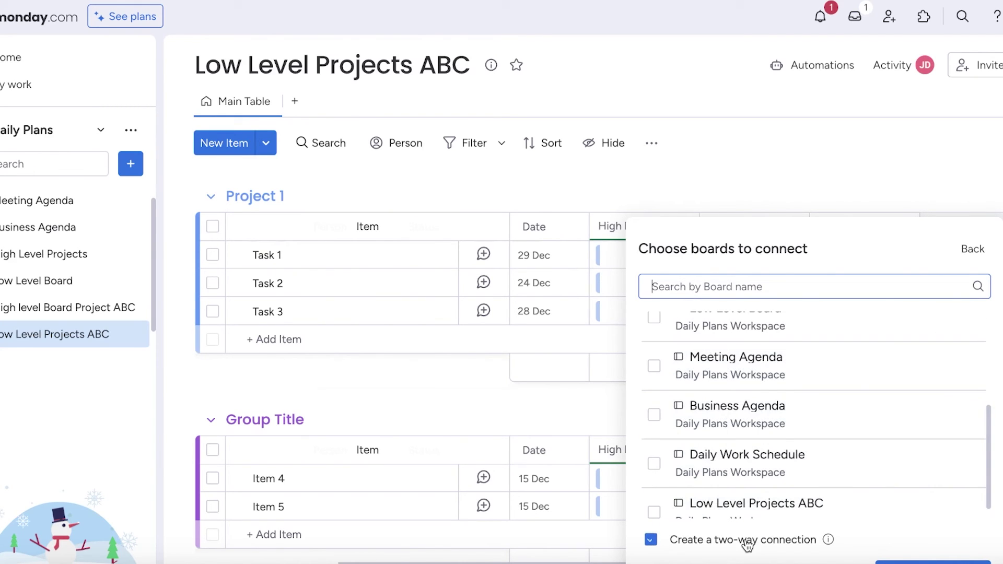
click(909, 562)
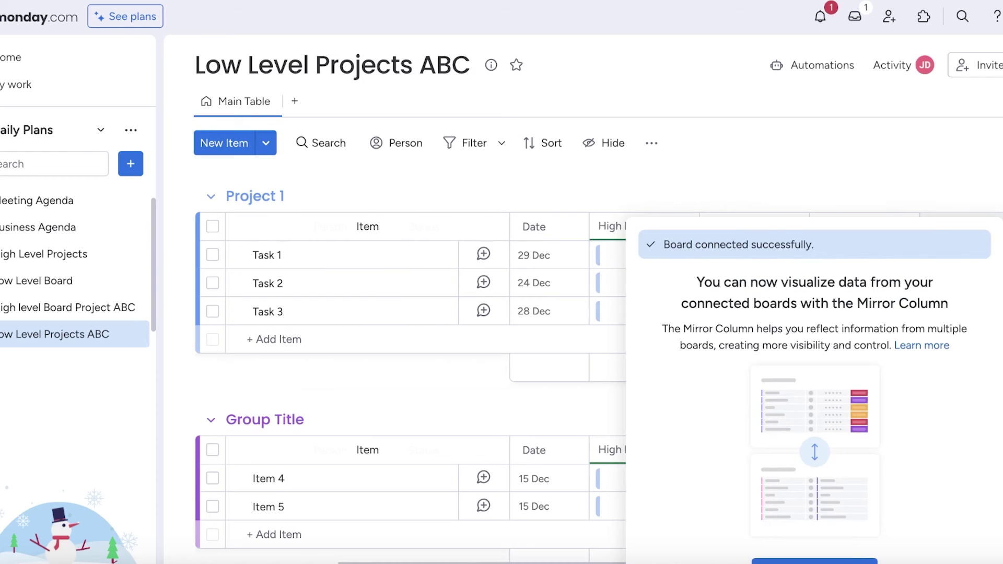
click(861, 561)
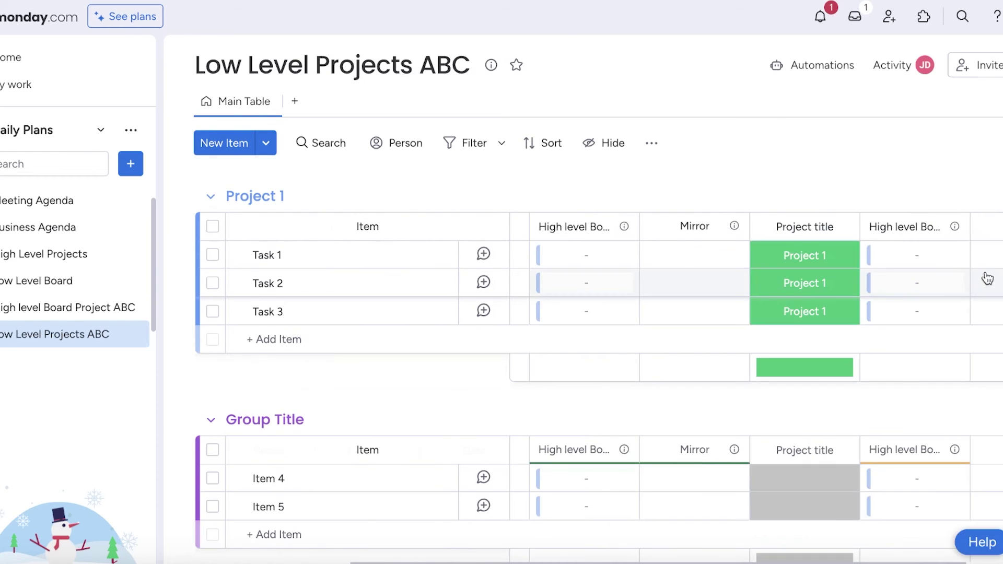
click(931, 268)
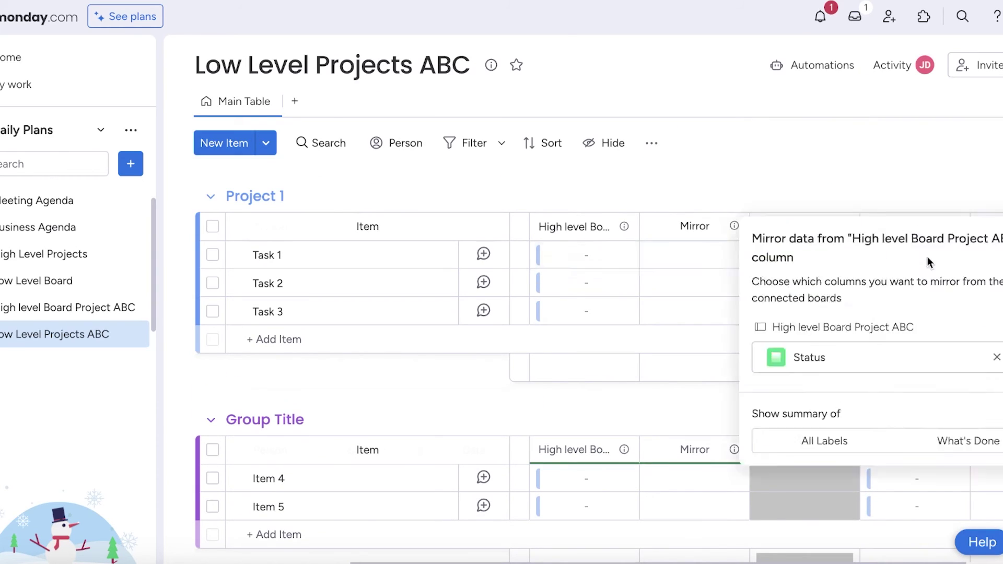
Start another automation from the status-change template for moving an item to a group, and delete its move action
click(791, 66)
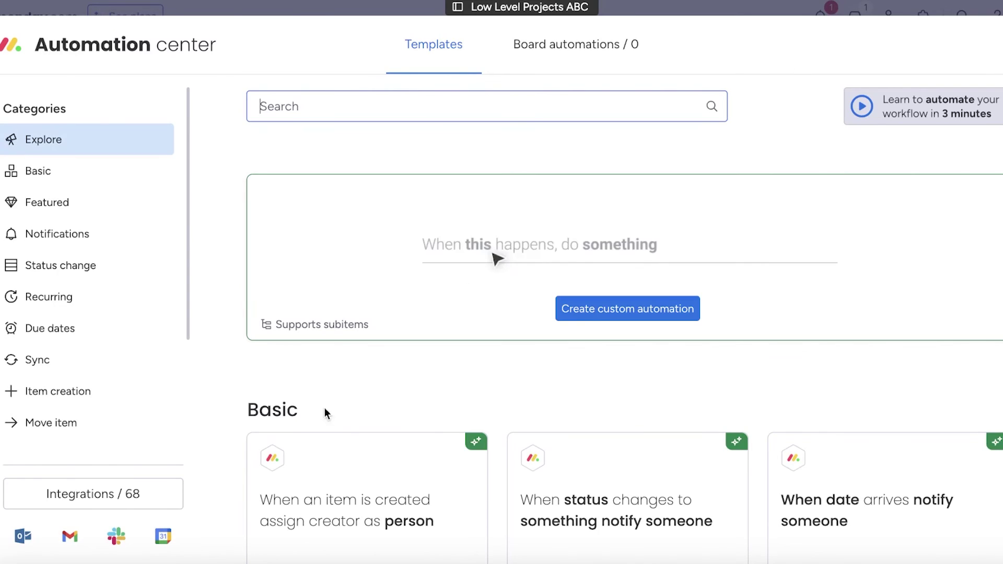
click(355, 491)
click(47, 57)
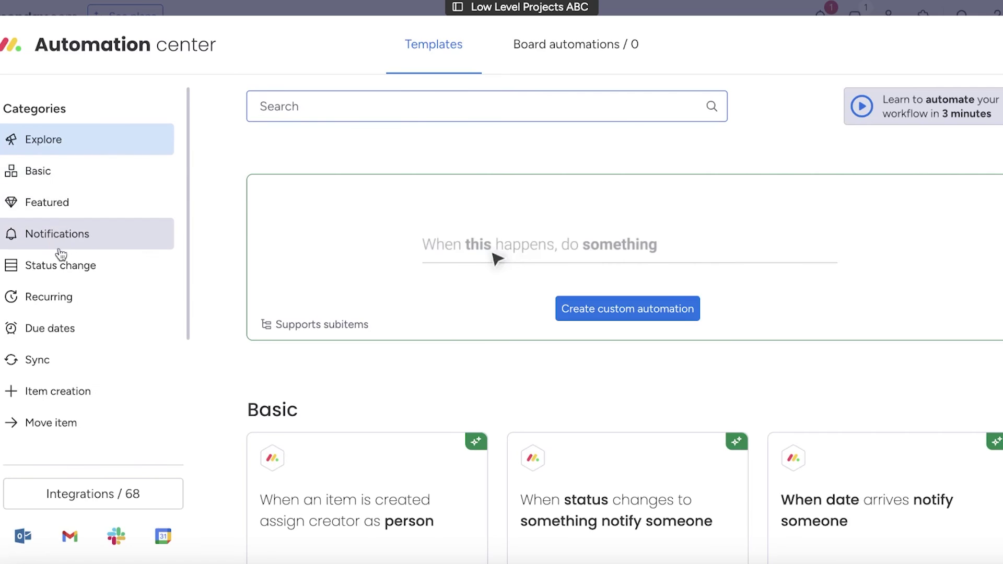
click(65, 268)
click(367, 512)
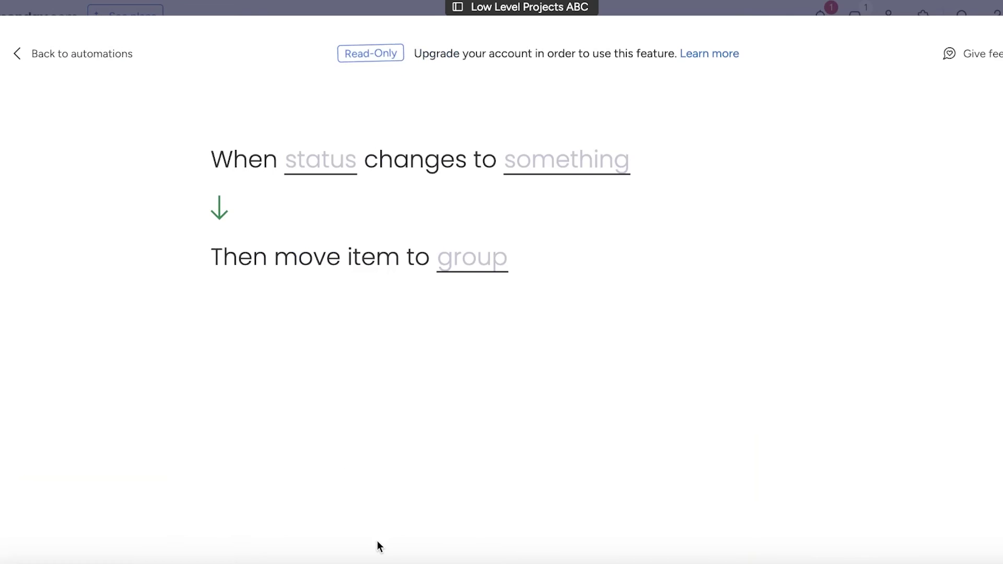
click(811, 259)
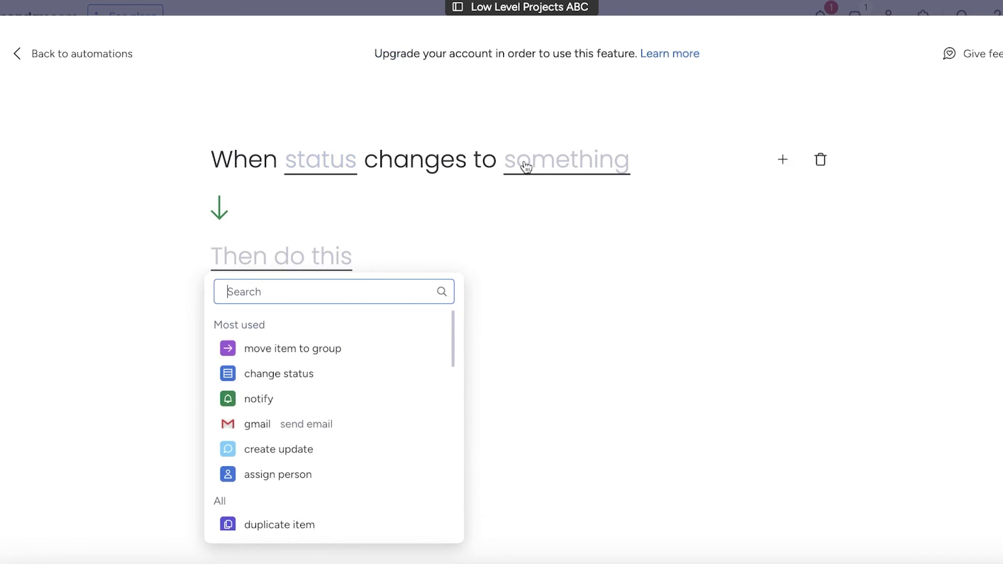
Set the automation to trigger on Project title changes and move the item to the Project 1 group
click(327, 162)
click(327, 162)
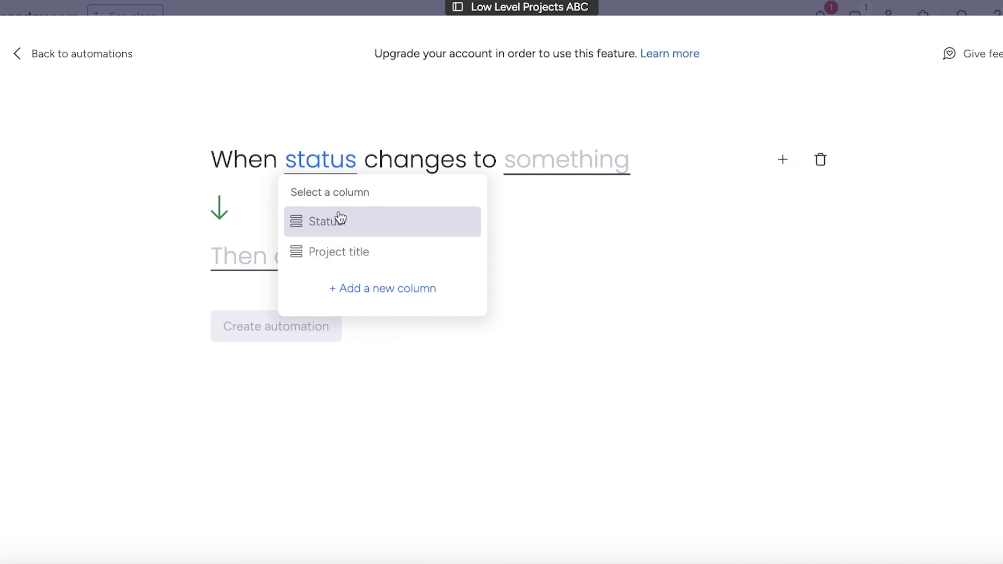
click(343, 253)
click(291, 257)
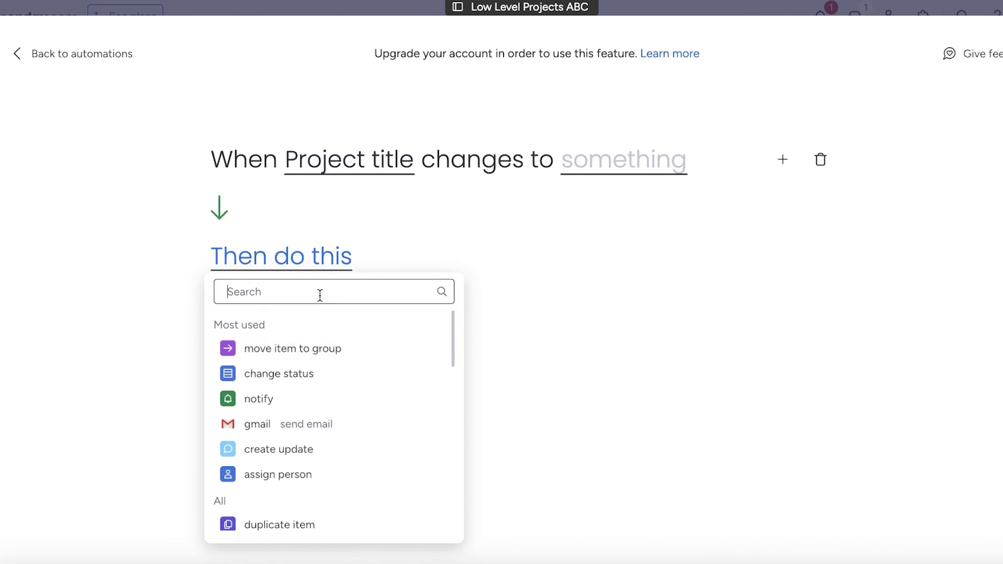
click(320, 350)
click(487, 267)
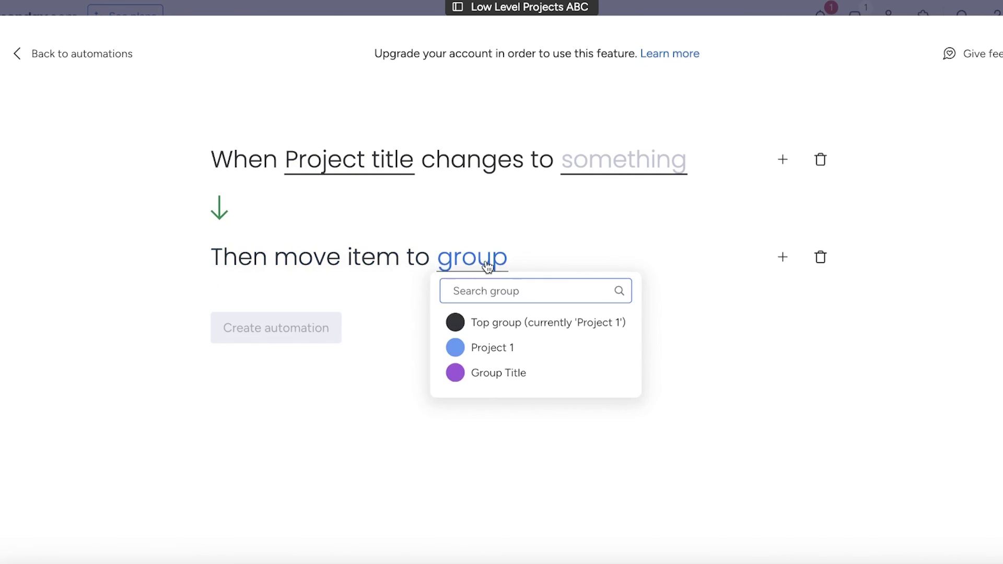
click(495, 348)
Replace the automation's move action with duplicating the item with updates
click(822, 258)
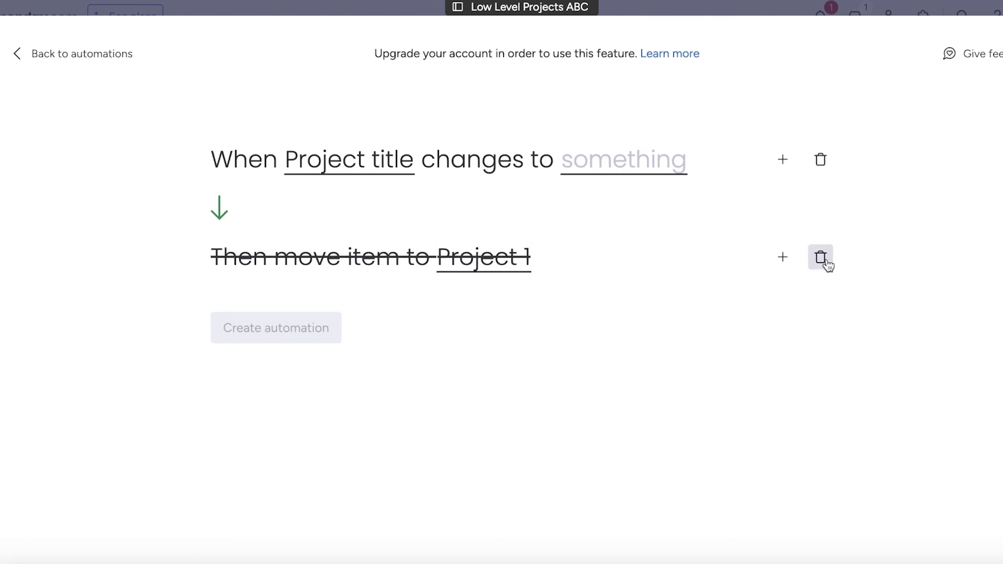
scroll(289, 450, down, 1)
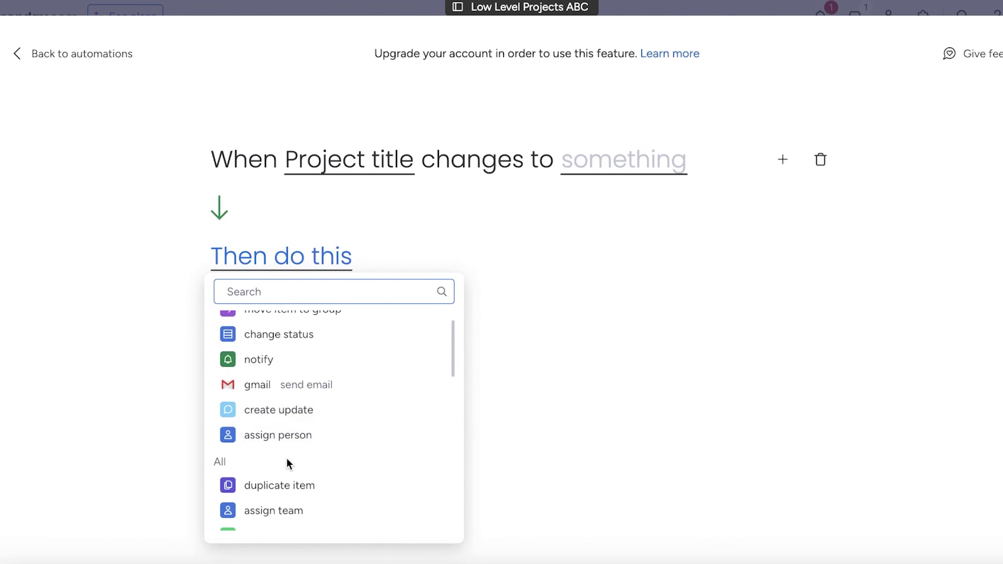
click(291, 484)
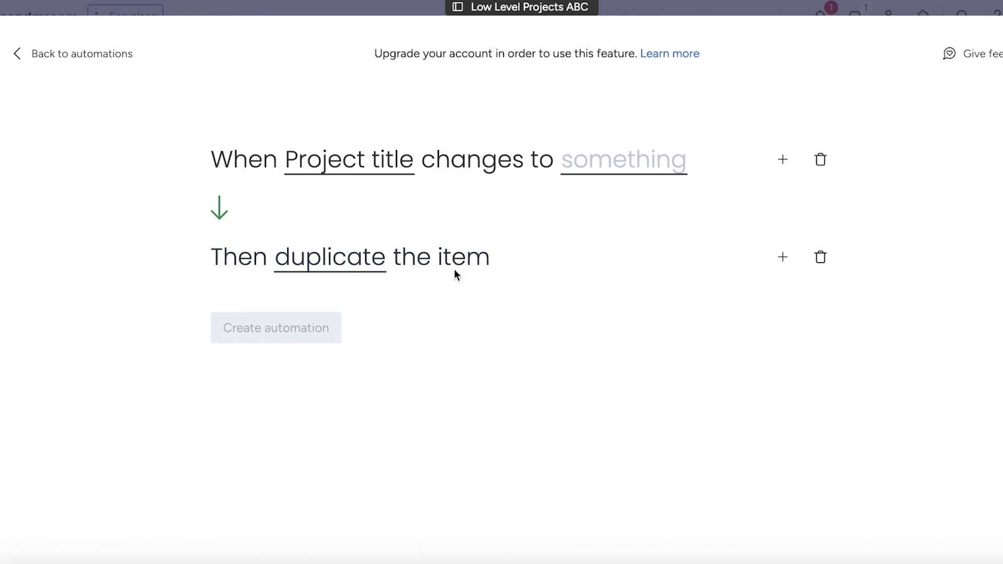
click(307, 271)
click(340, 327)
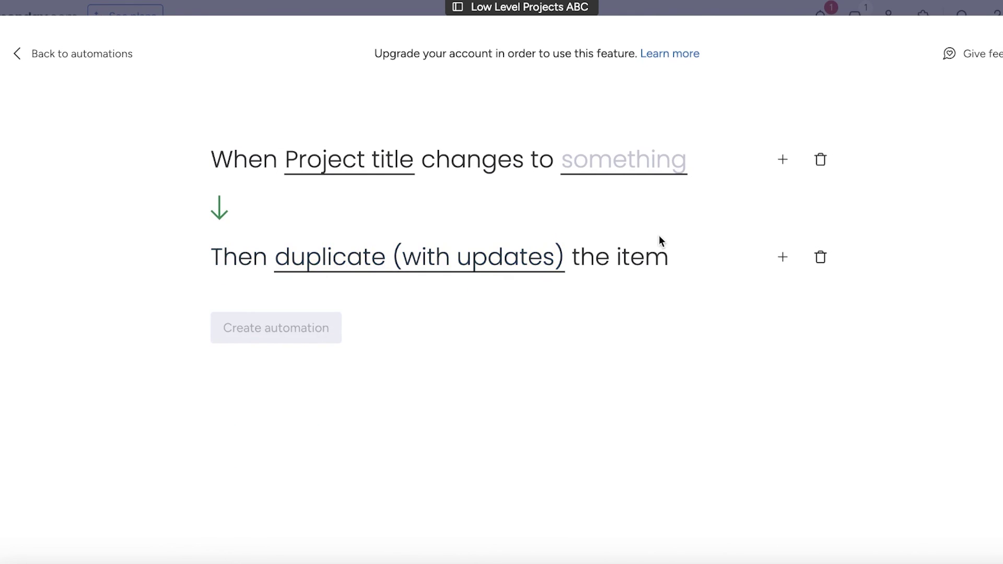
Remove the duplicate action after browsing further actions, and return to the board without creating the automation
click(783, 258)
scroll(317, 415, down, 3)
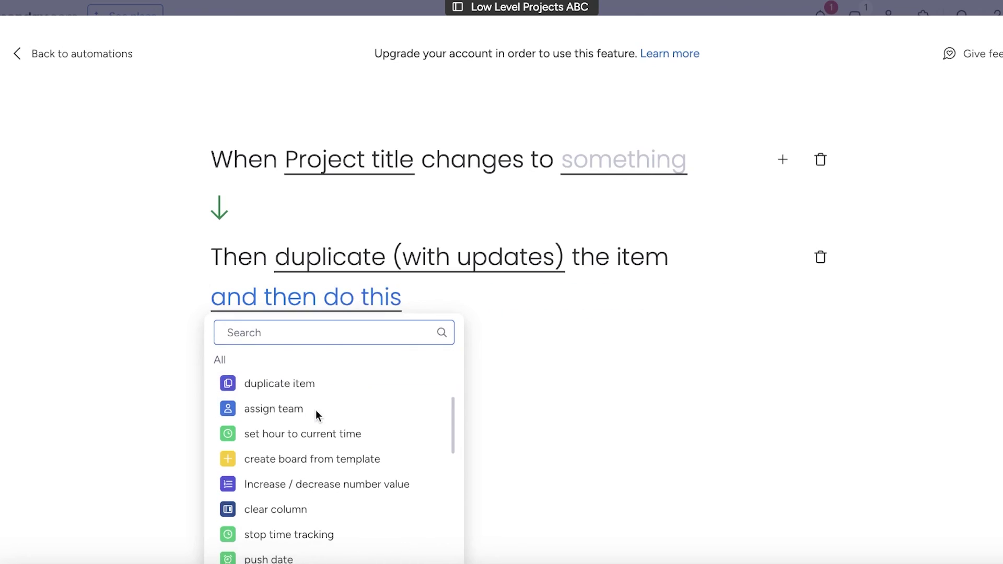
click(820, 258)
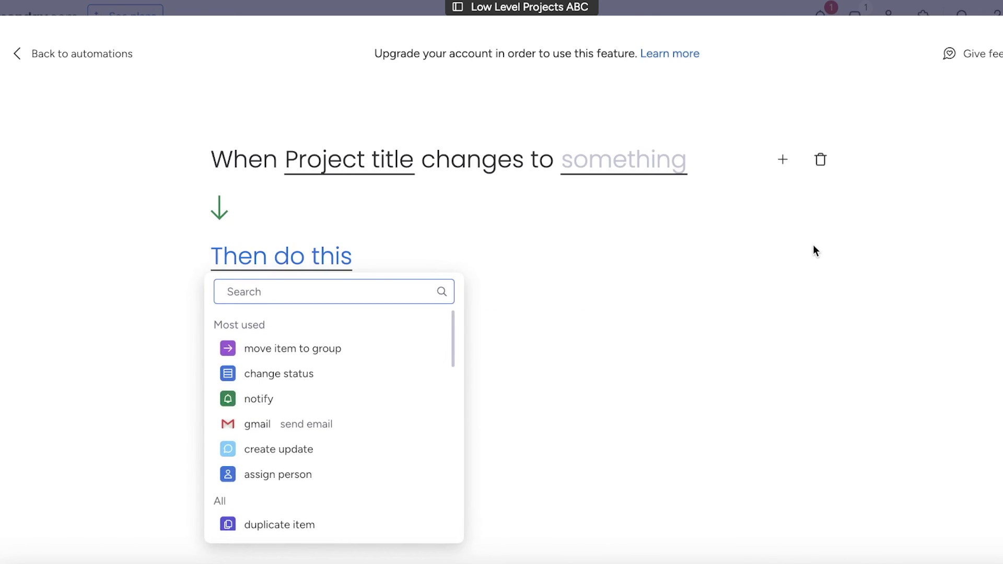
click(821, 160)
click(97, 57)
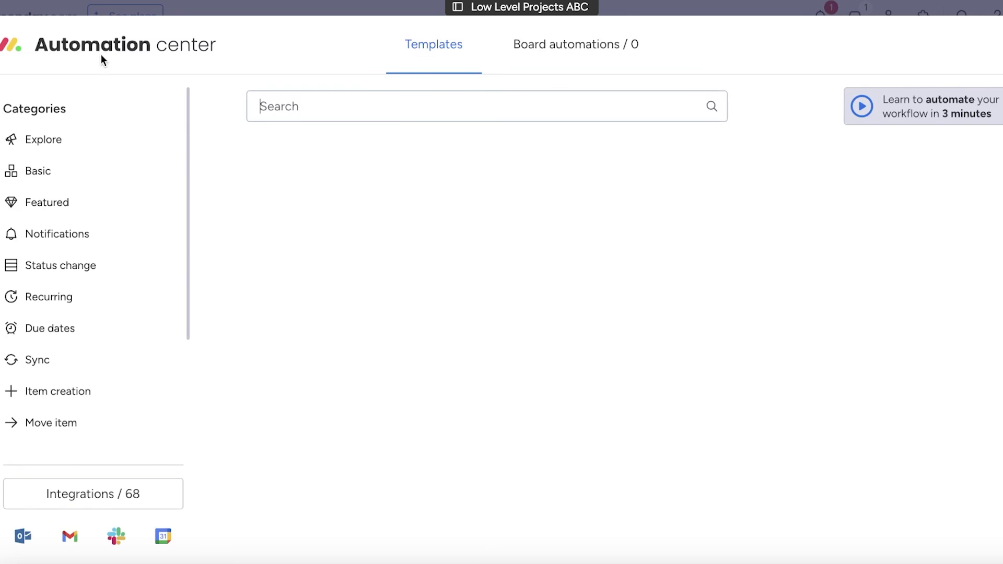
key(Escape)
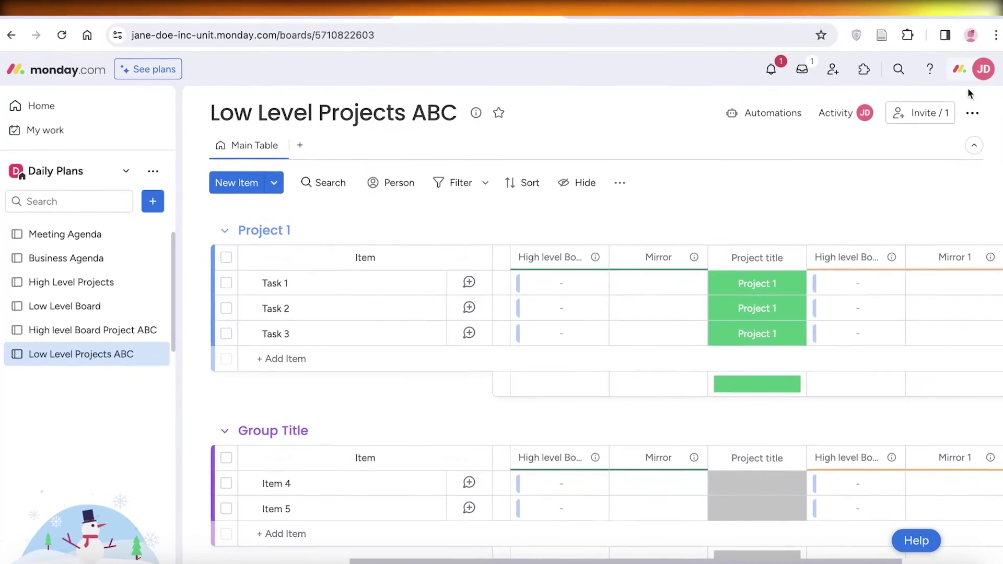